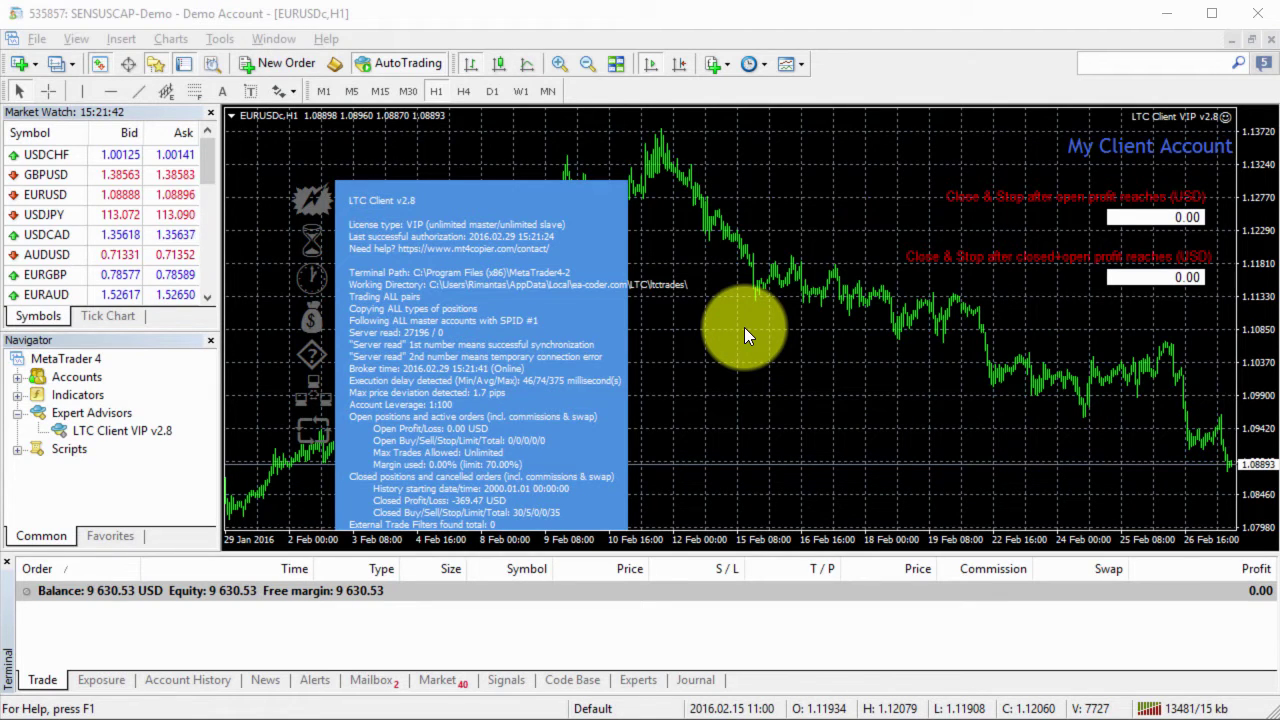
Step: Bring up the client EURUSD chart's context menu to reach its expert advisor options
right_click(744, 327)
Step: Open the LTC Client VIP v2.8 properties and scroll its Inputs to the Trade signals section
mouse_move(866, 466)
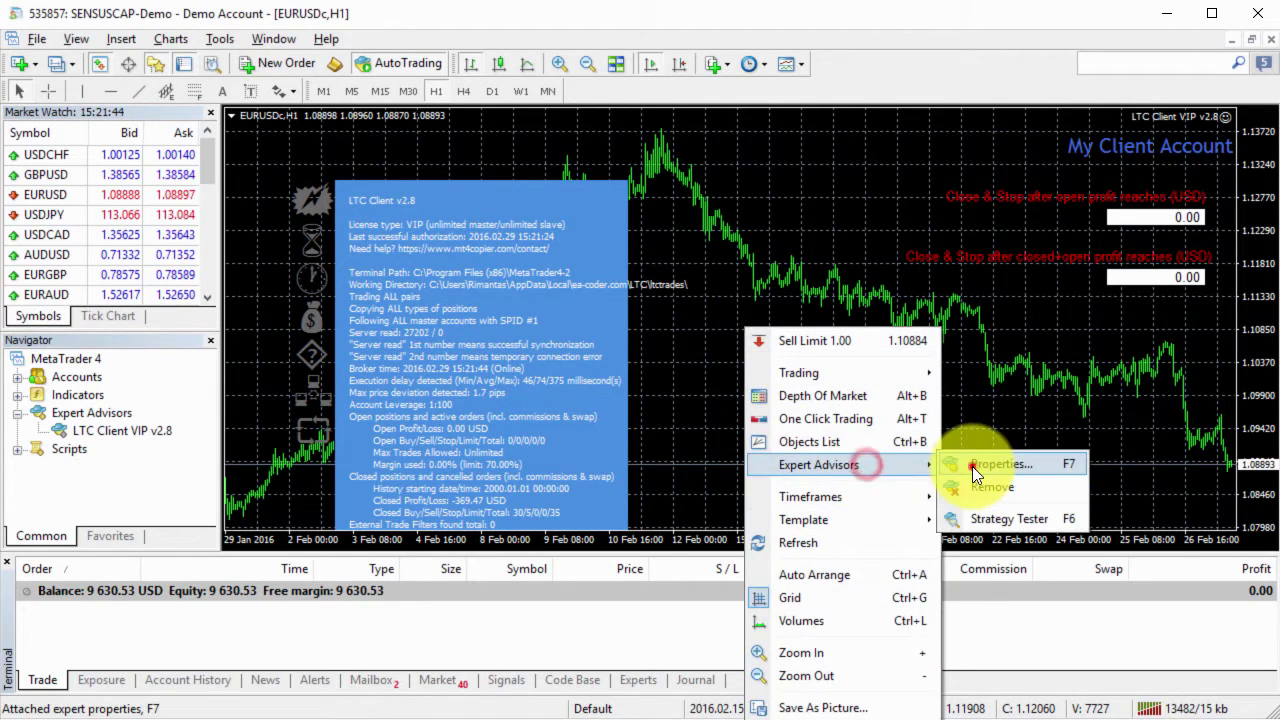
click(972, 466)
click(613, 391)
drag(613, 391, 613, 391)
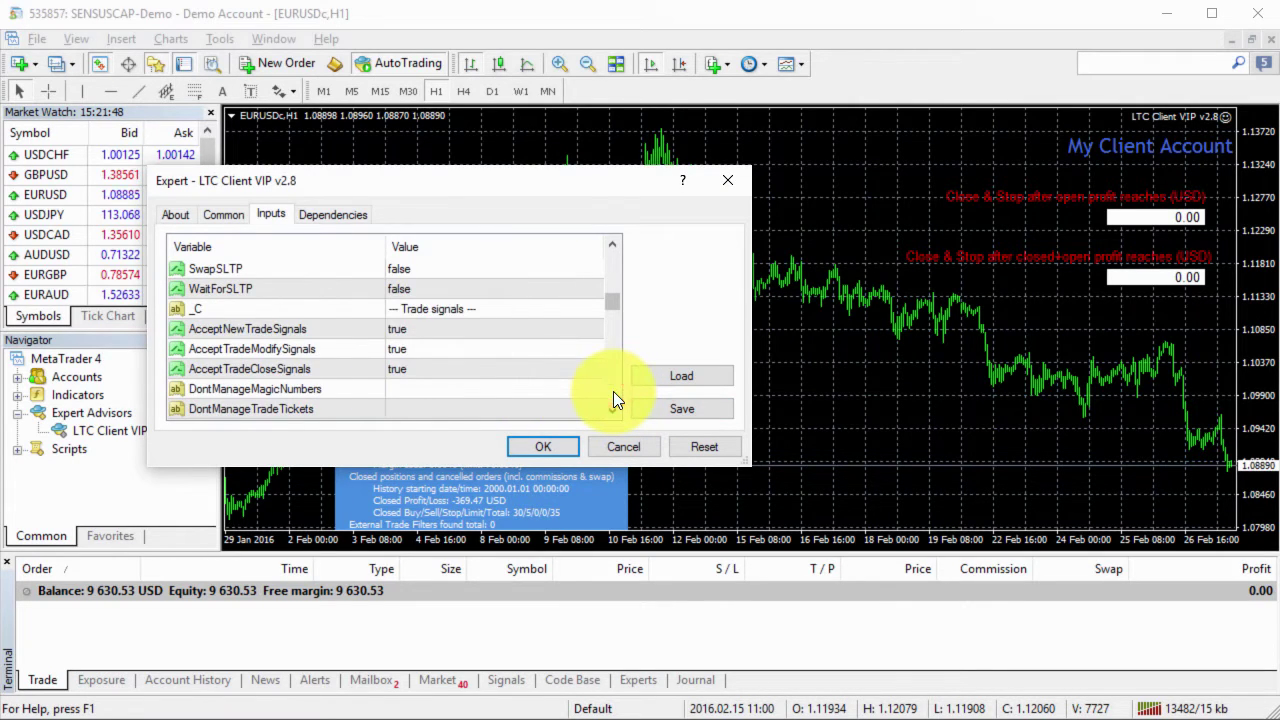
Step: Review the three Accept trade-signal settings, all true, and WaitForSLTP, set to false
click(352, 329)
click(346, 349)
click(343, 369)
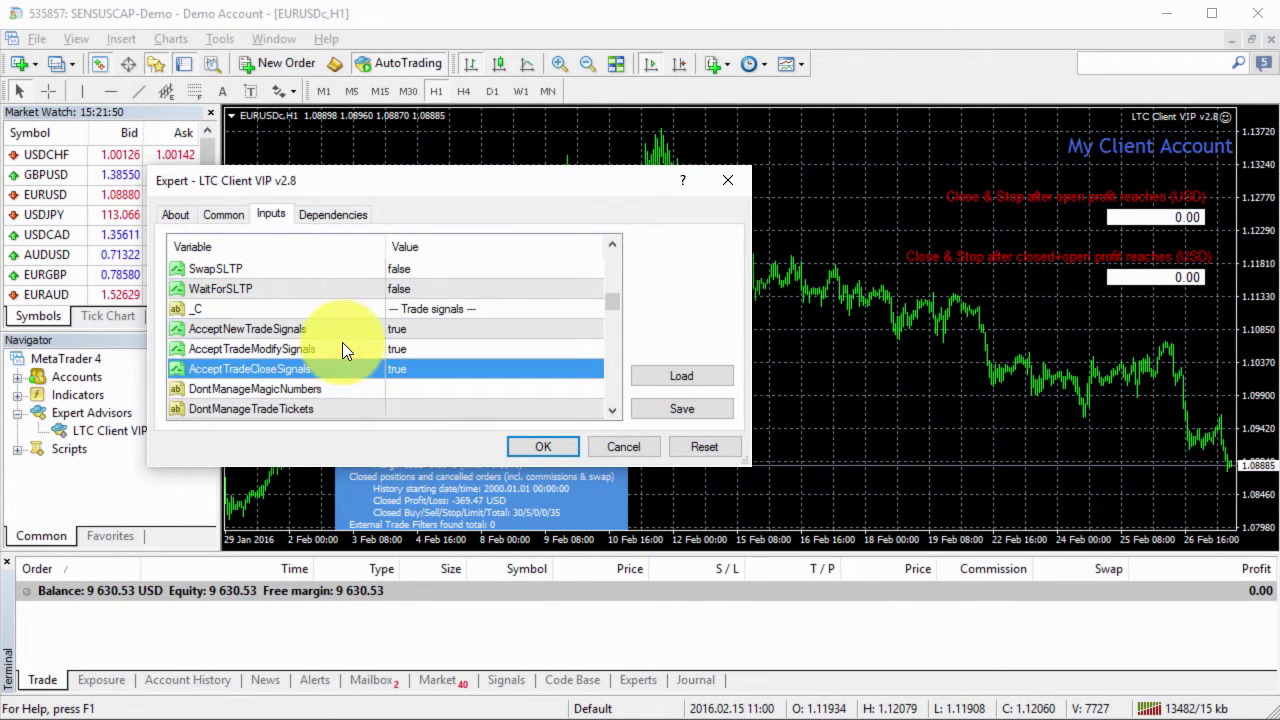
click(332, 331)
click(421, 349)
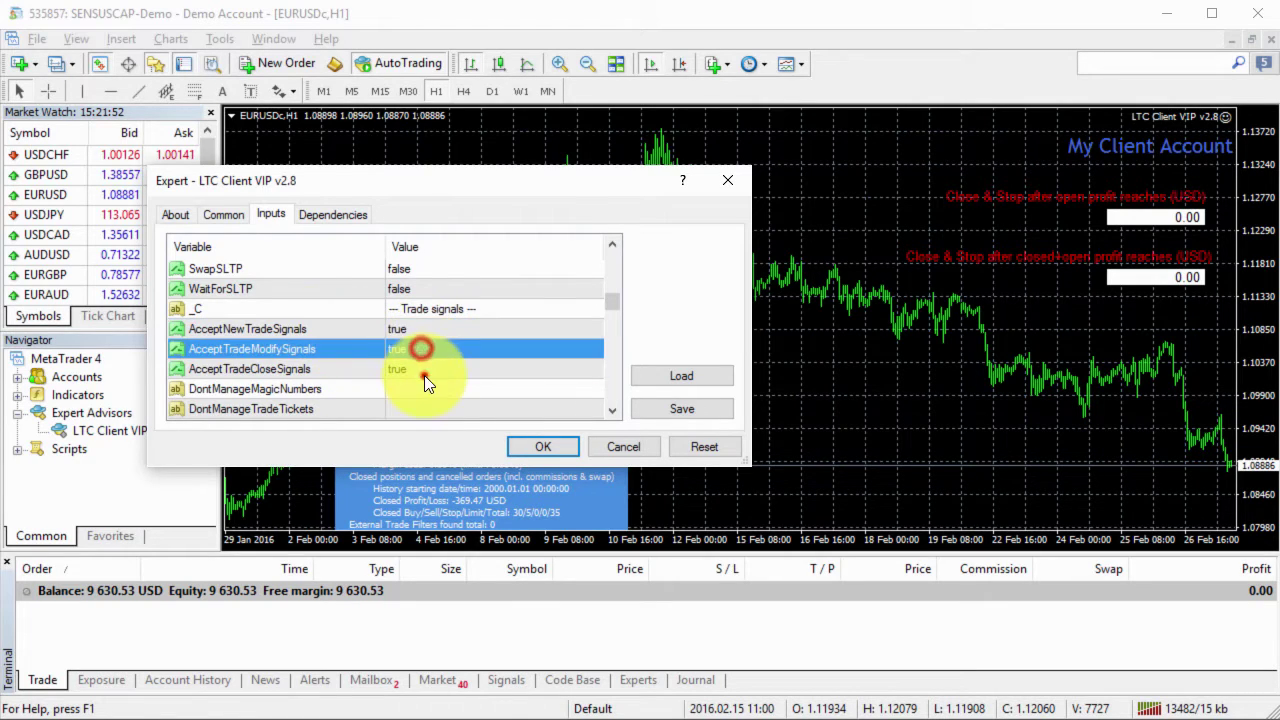
click(424, 370)
click(420, 329)
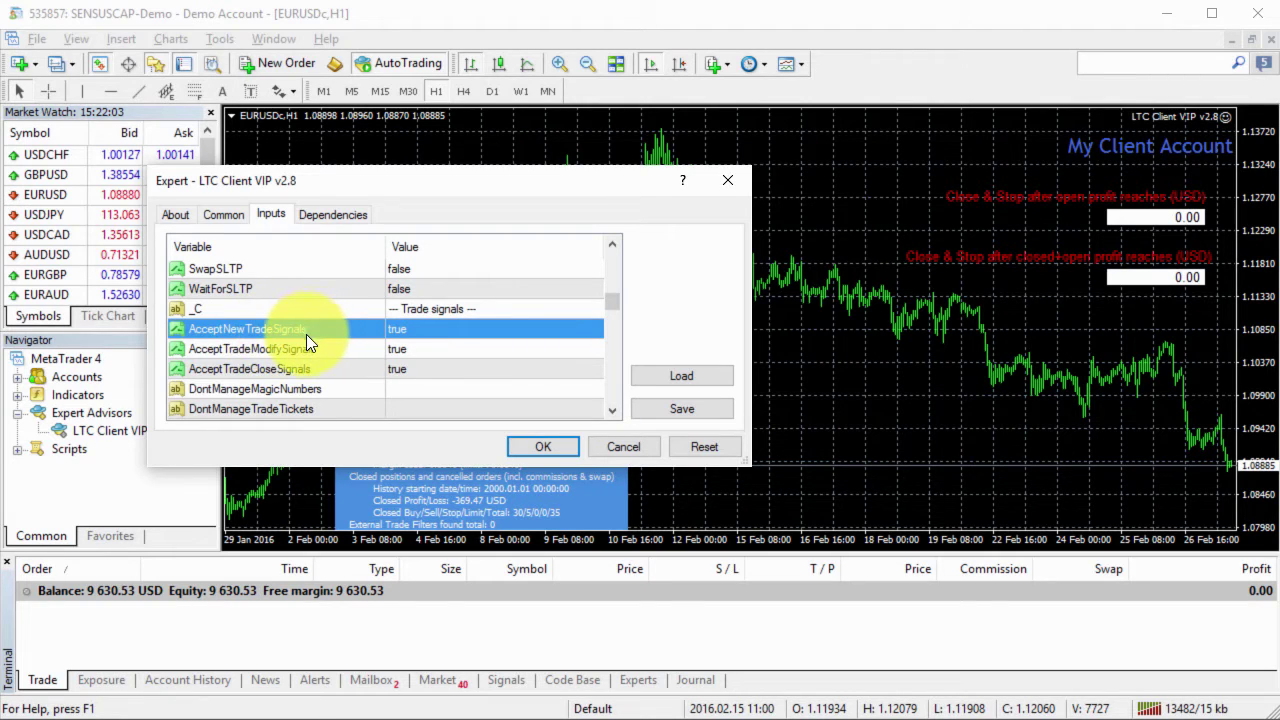
click(215, 351)
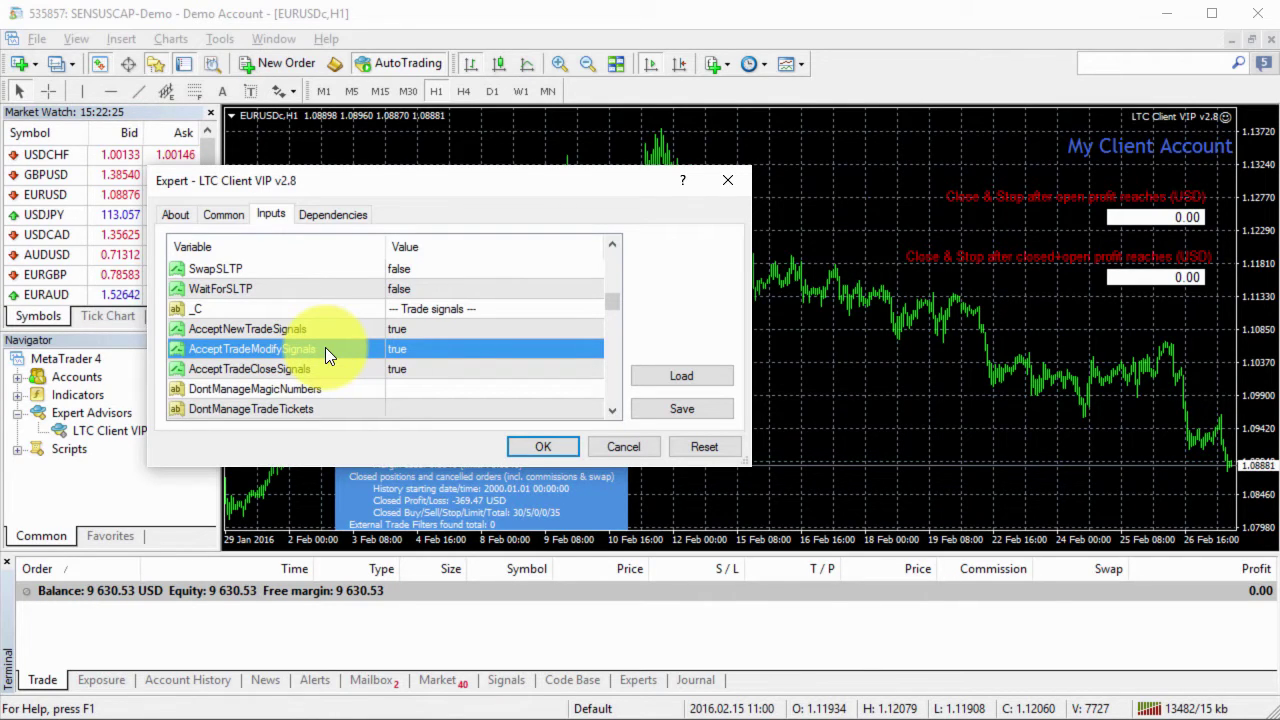
click(334, 367)
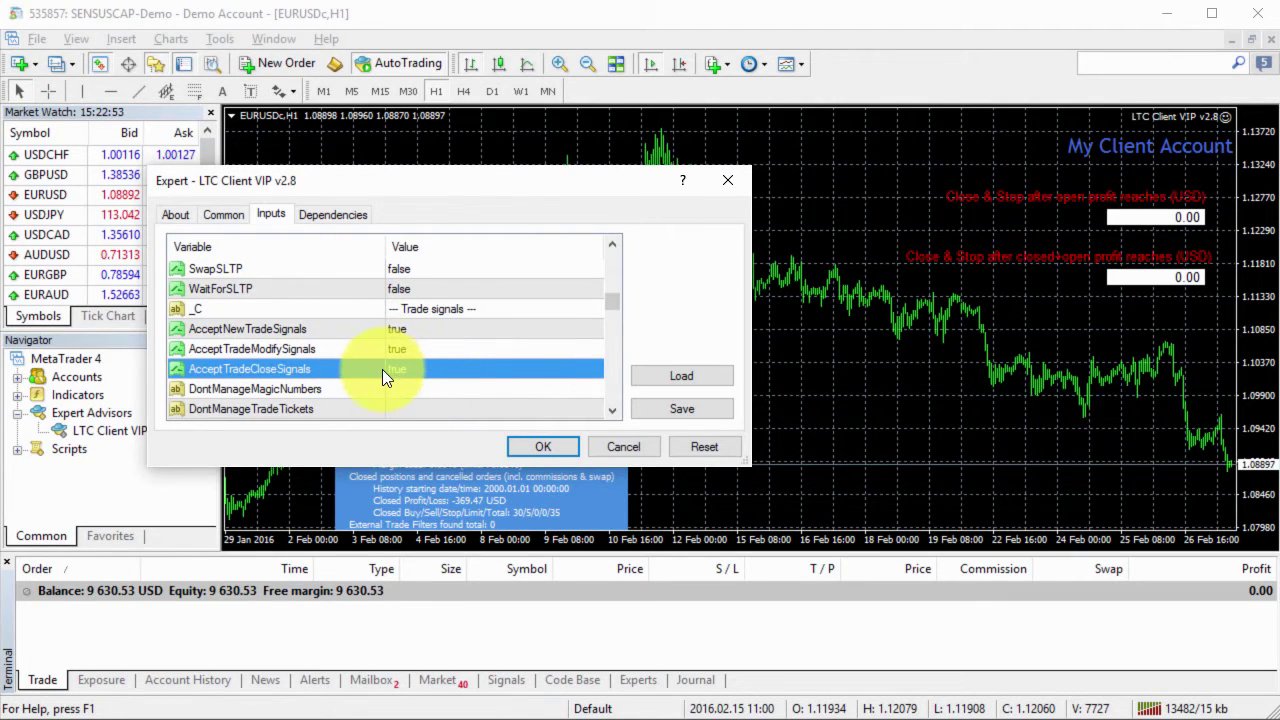
click(298, 287)
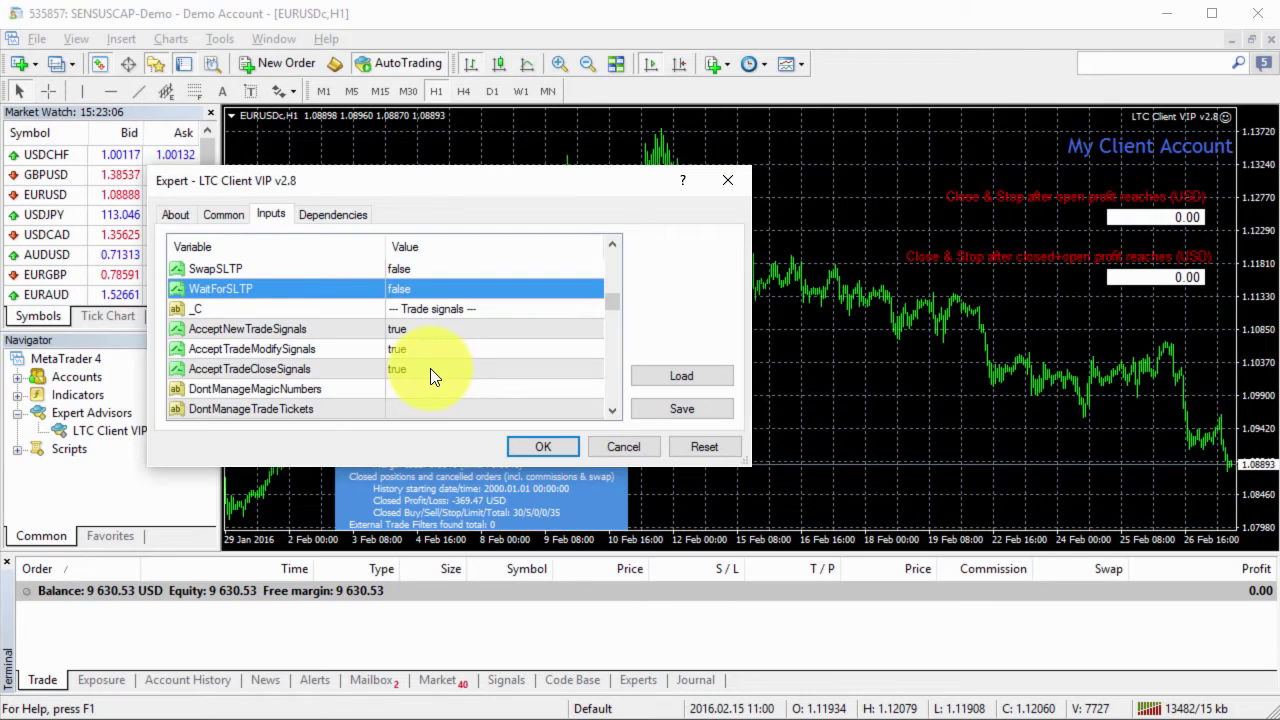
Step: Set AcceptTradeModifySignals to false, apply the EA settings, and switch to the master terminal
click(430, 331)
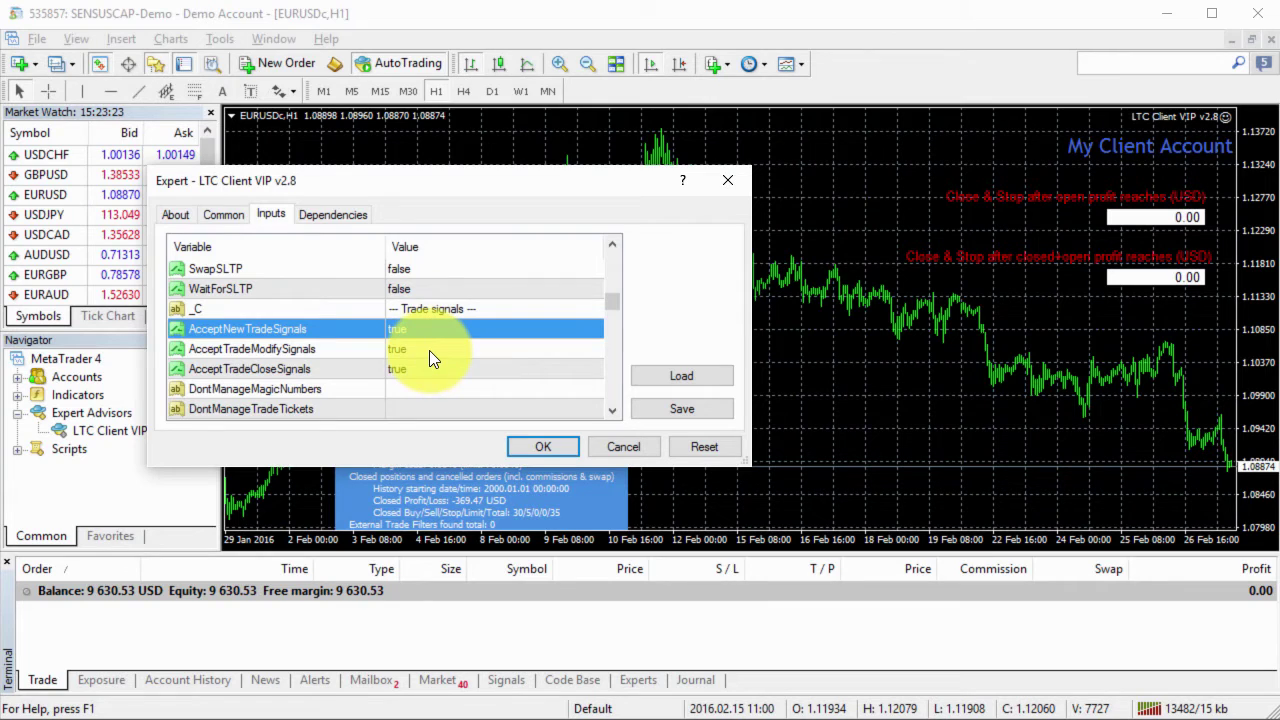
double_click(429, 350)
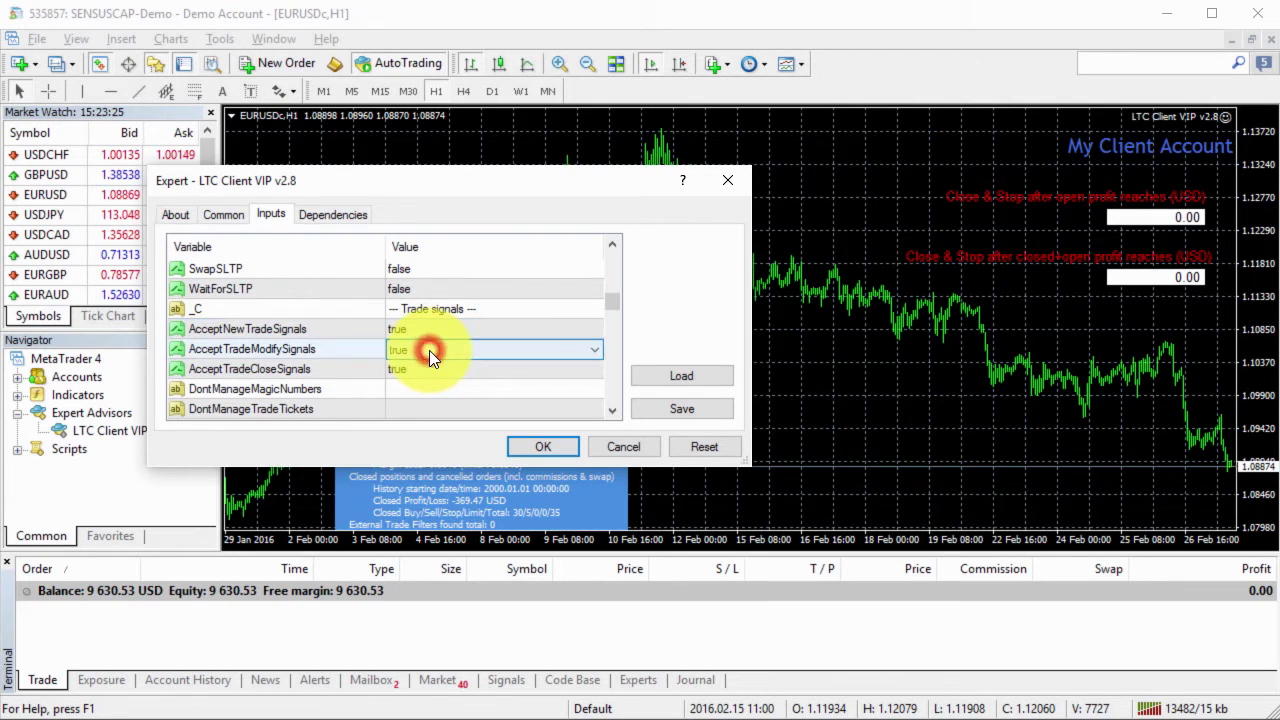
click(429, 350)
click(432, 386)
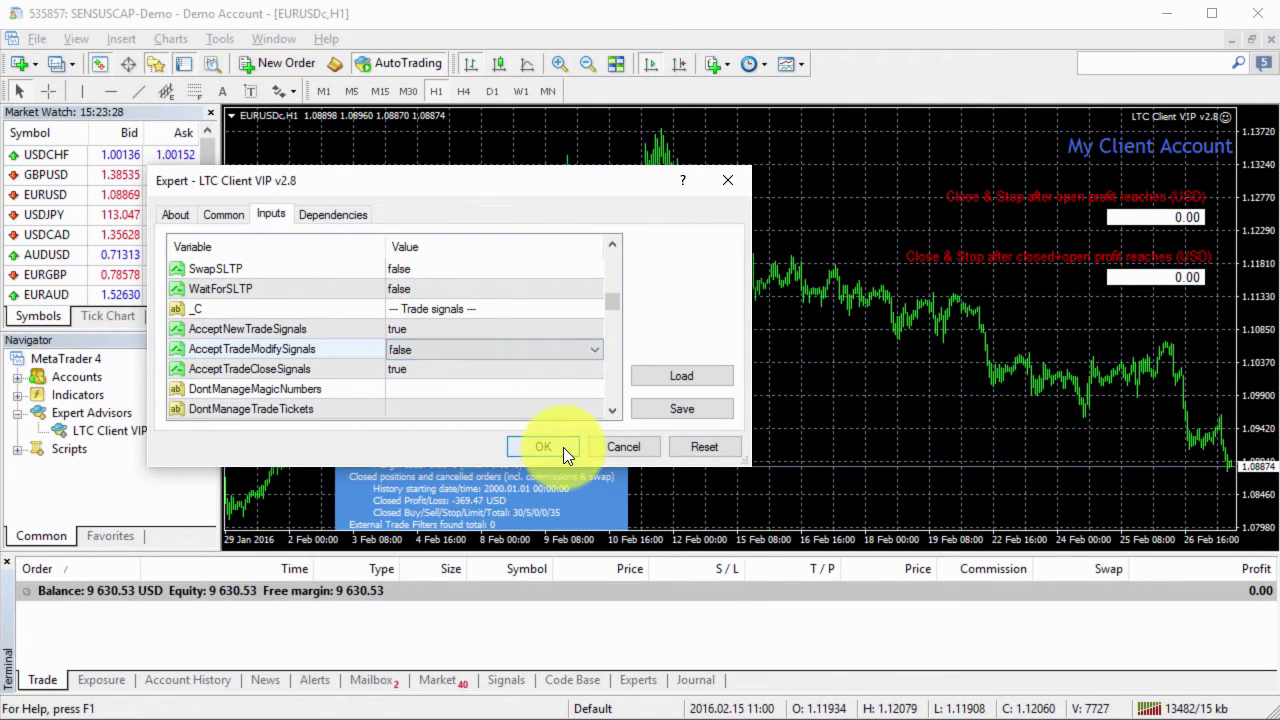
click(563, 447)
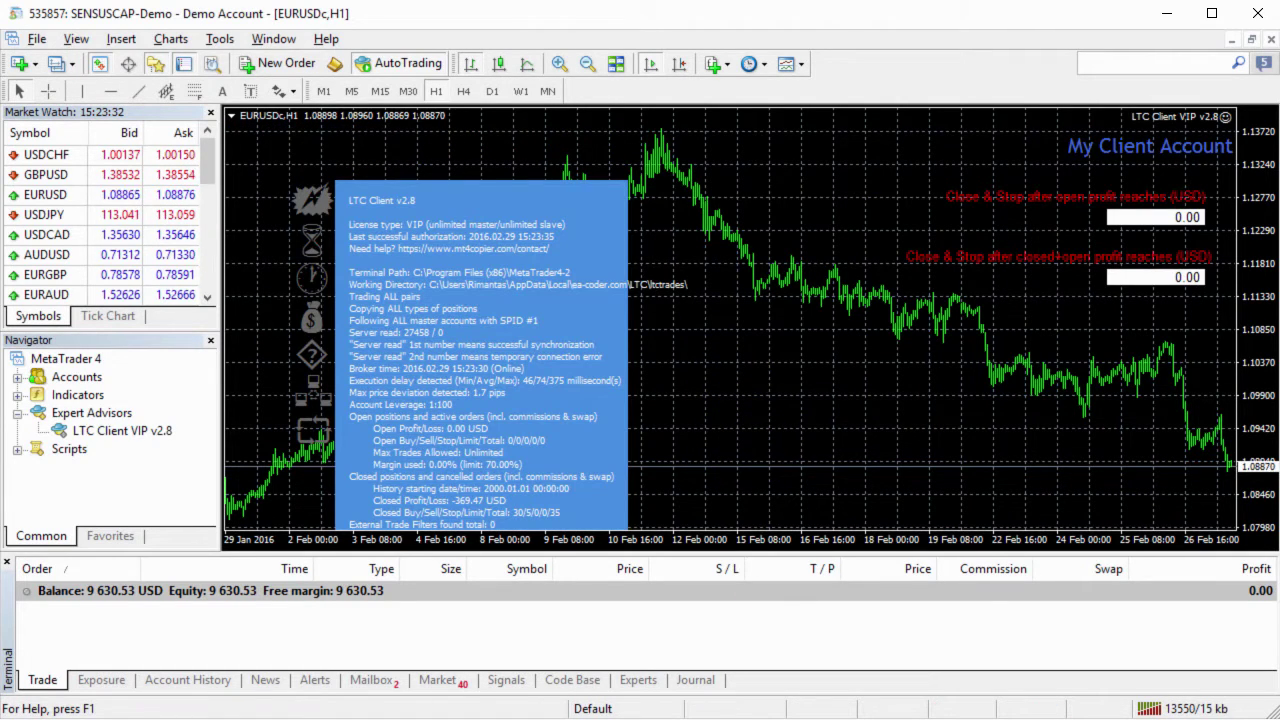
key(alt+Tab)
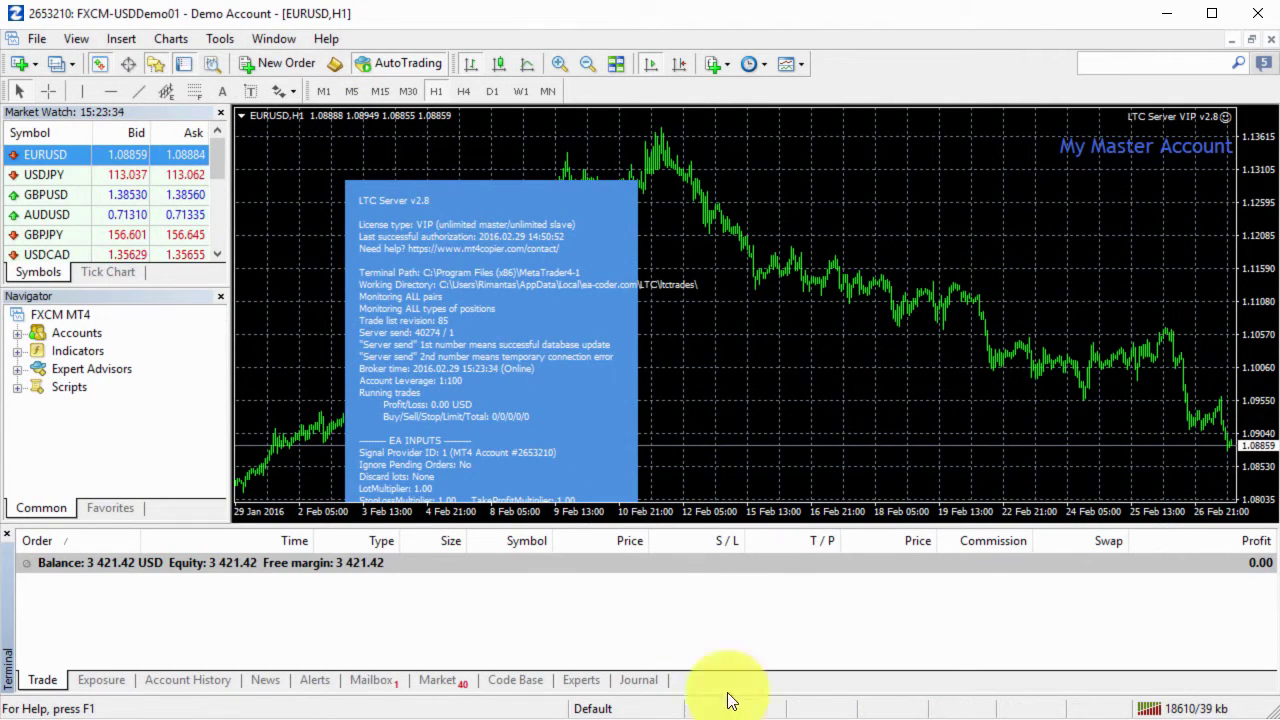
Step: Buy 0.50 lots of EURUSD on the master and check the client's copied trade
click(289, 68)
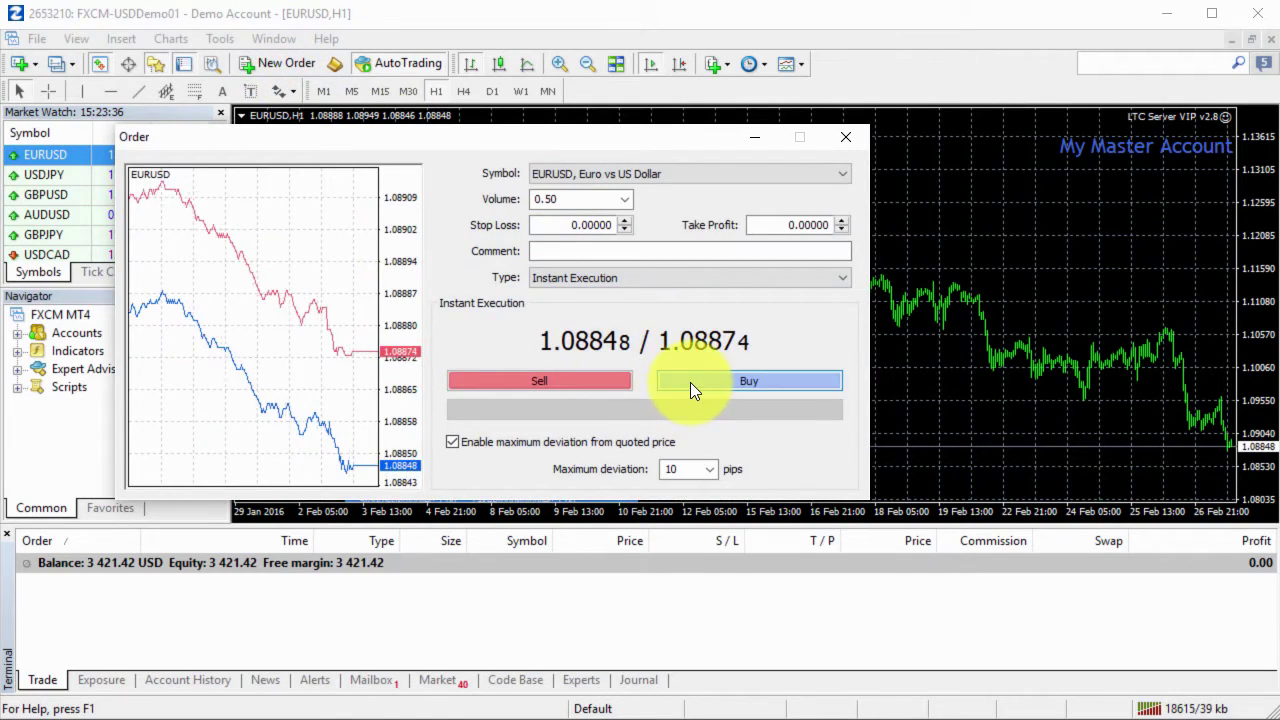
click(692, 386)
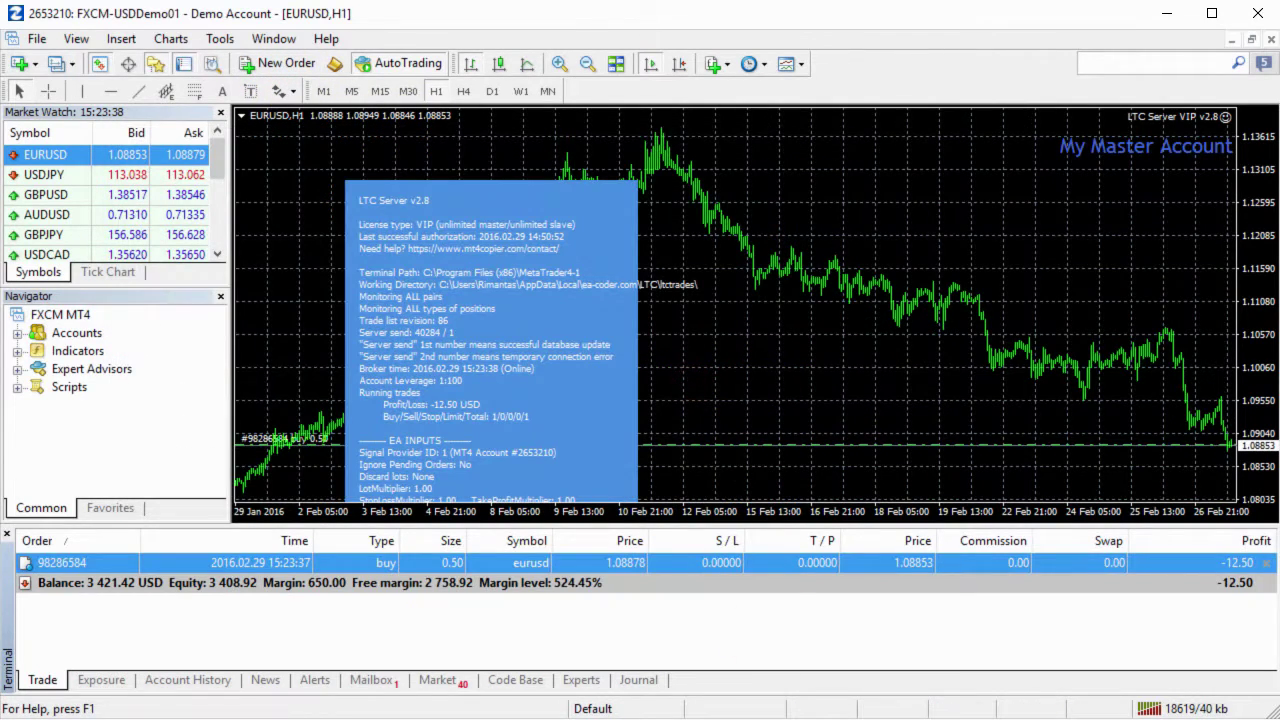
key(alt+Tab)
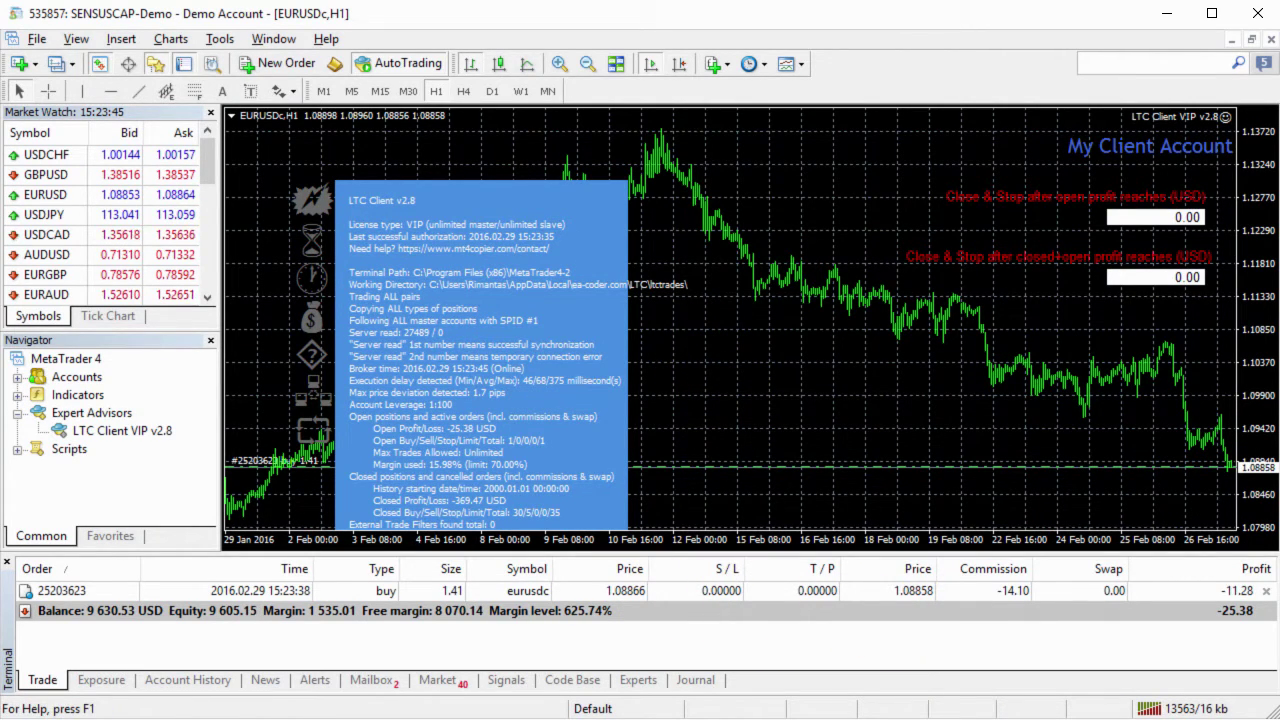
key(alt+Tab)
Step: Give the master's buy S/L 1.08741 and T/P 1.08940, then check the client terminal
double_click(723, 565)
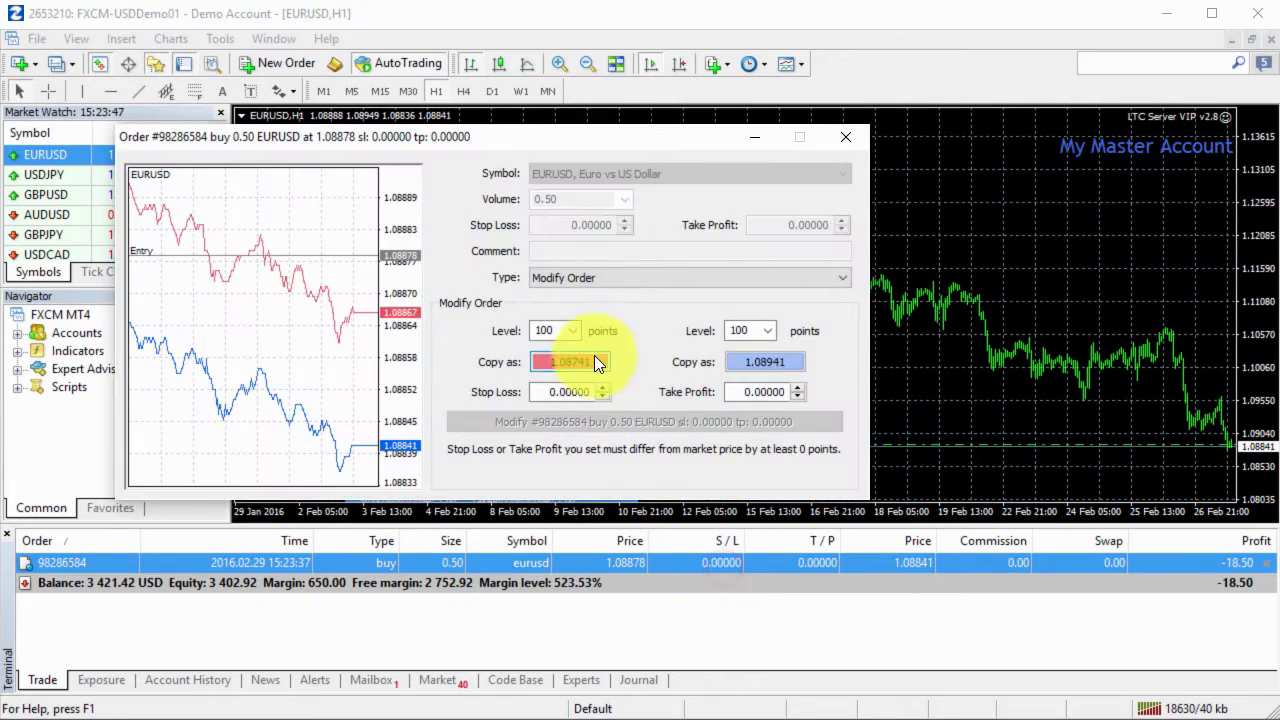
click(597, 362)
click(780, 362)
click(580, 422)
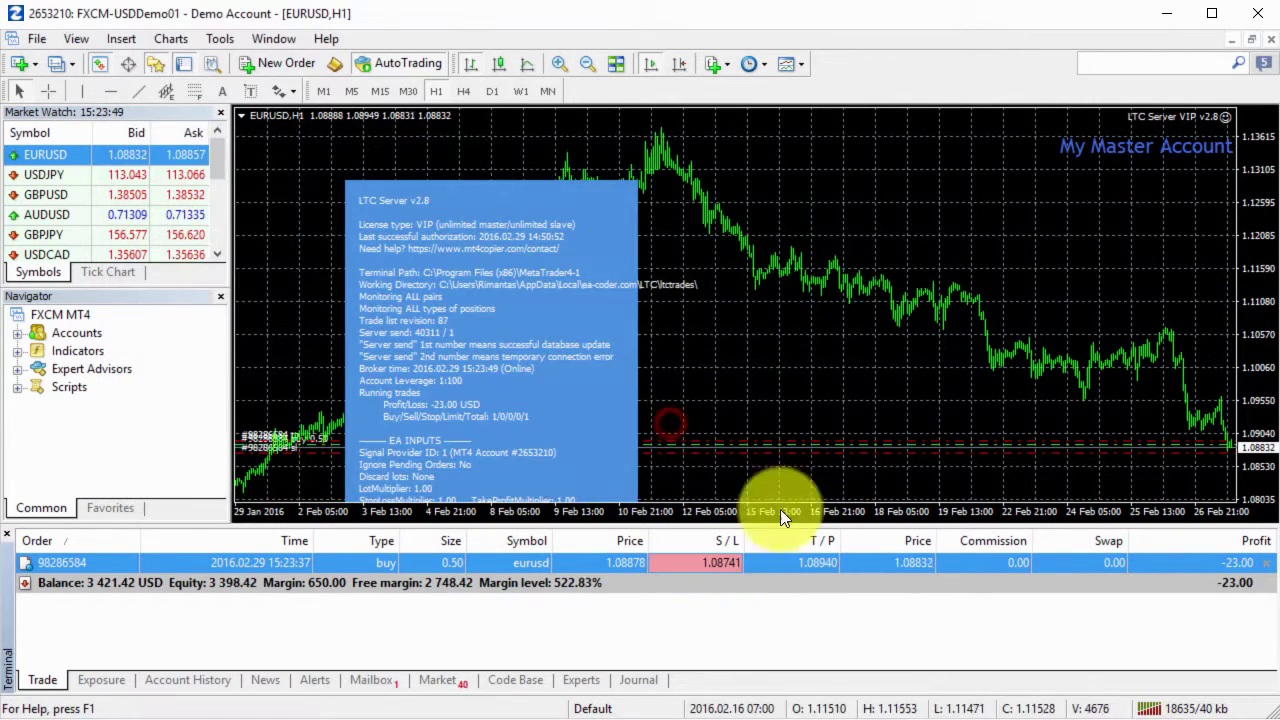
key(alt+Tab)
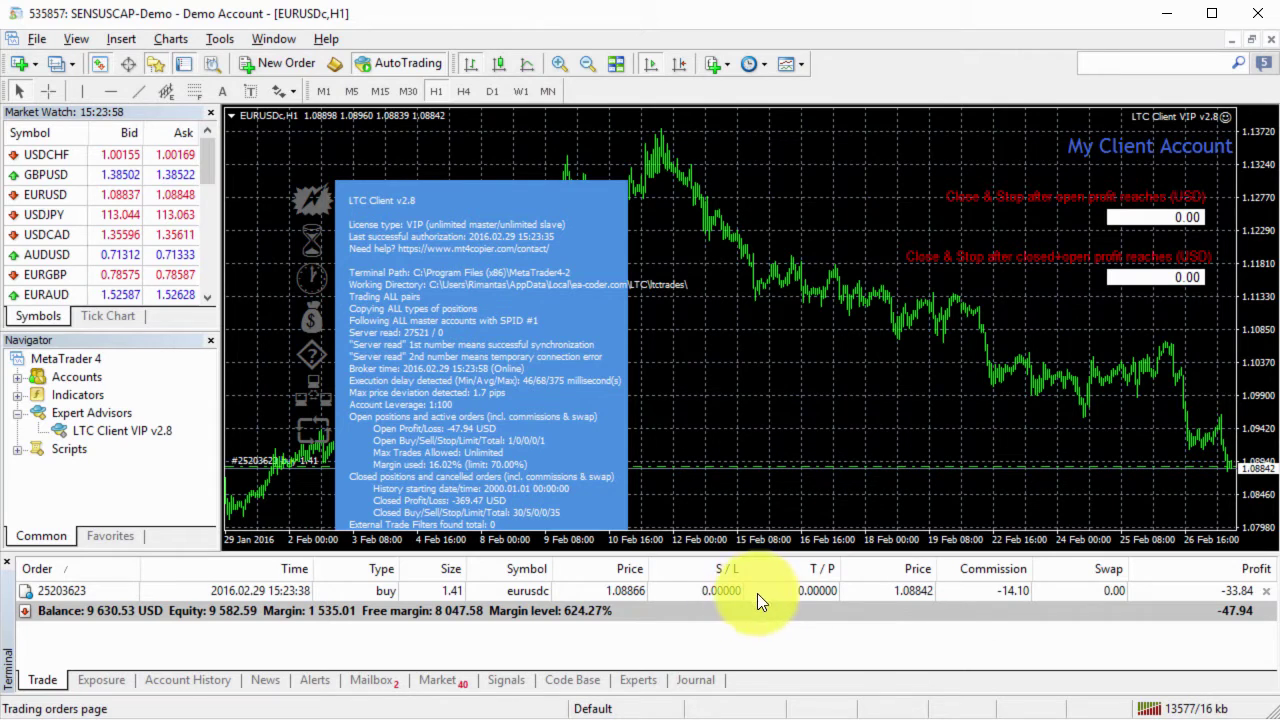
Step: Reopen the LTC Client input settings and scroll to the trade-signal options
click(1226, 117)
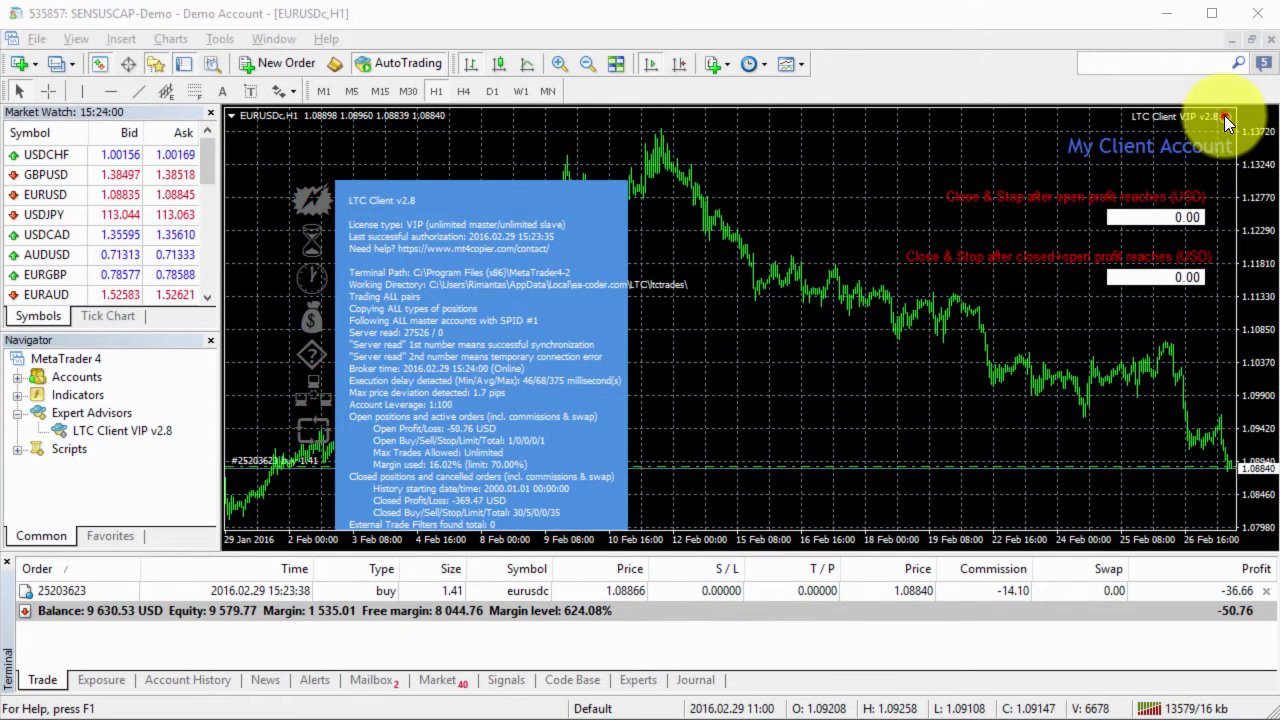
click(613, 385)
click(613, 385)
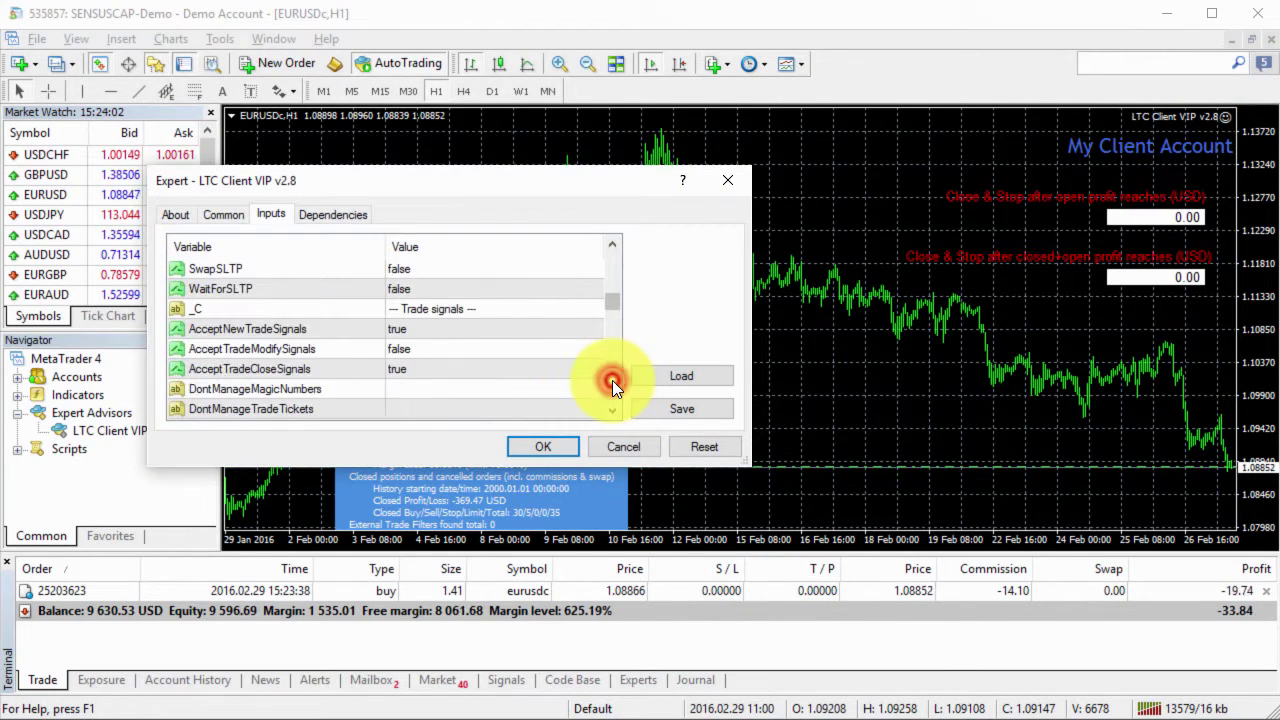
click(613, 385)
click(613, 385)
click(613, 385)
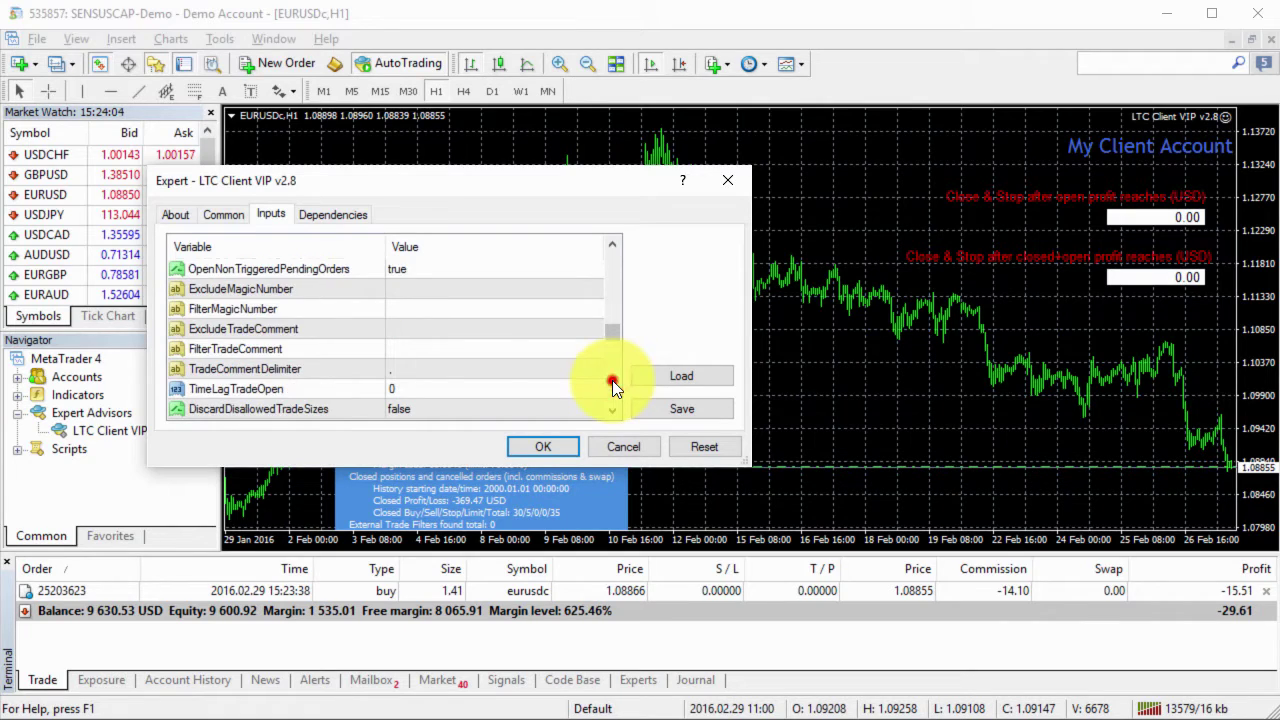
click(611, 295)
click(610, 284)
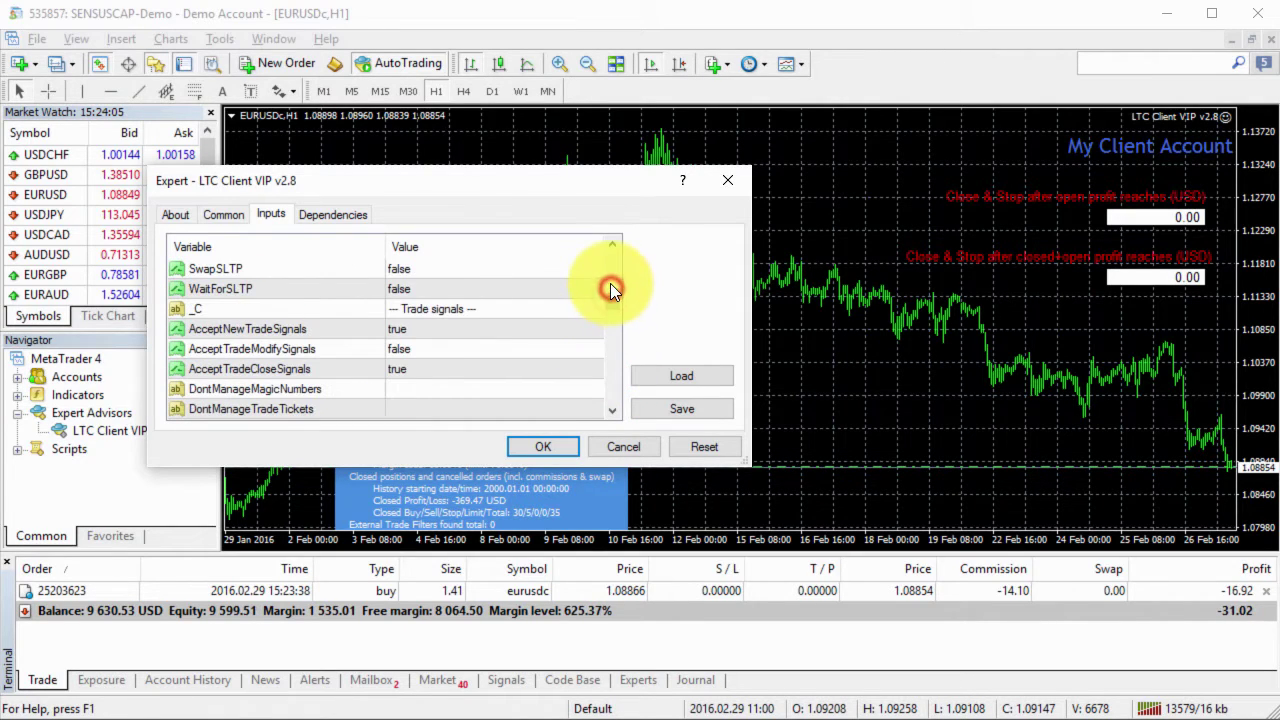
Step: Set AcceptTradeModifySignals back to true, apply it, and switch to the master terminal
click(423, 348)
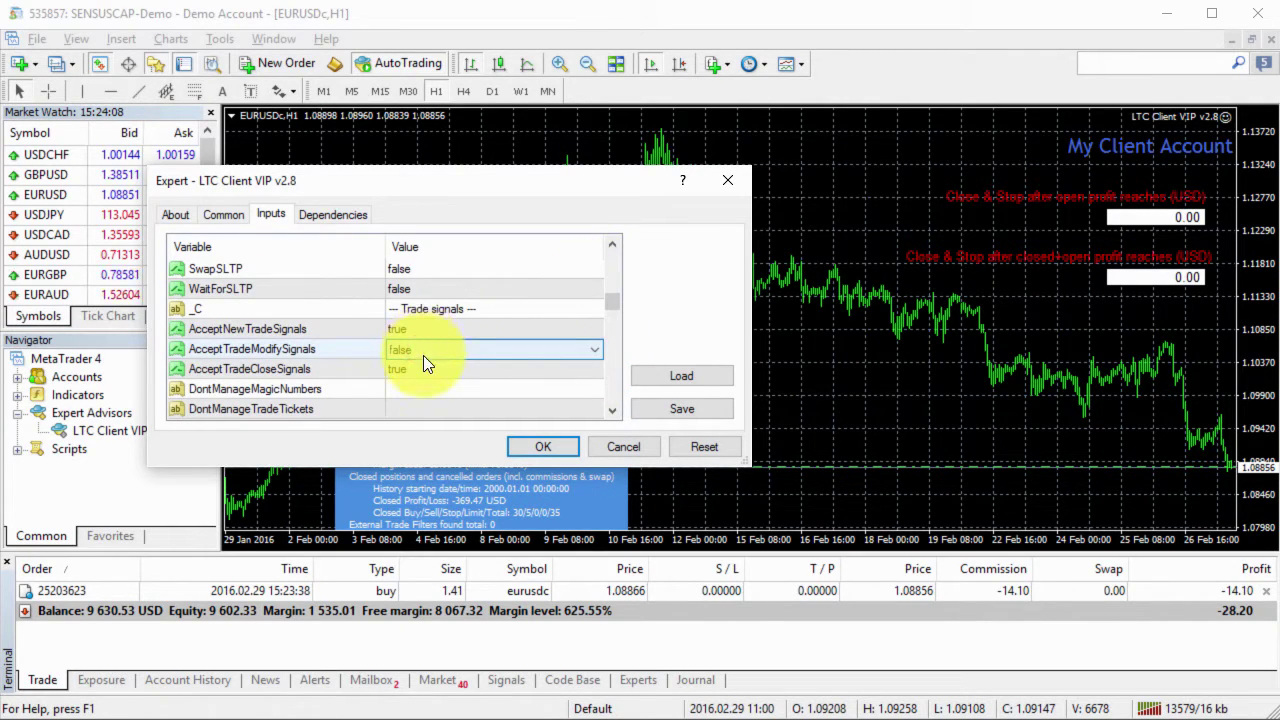
scroll(424, 357, up, 1)
click(503, 369)
click(538, 446)
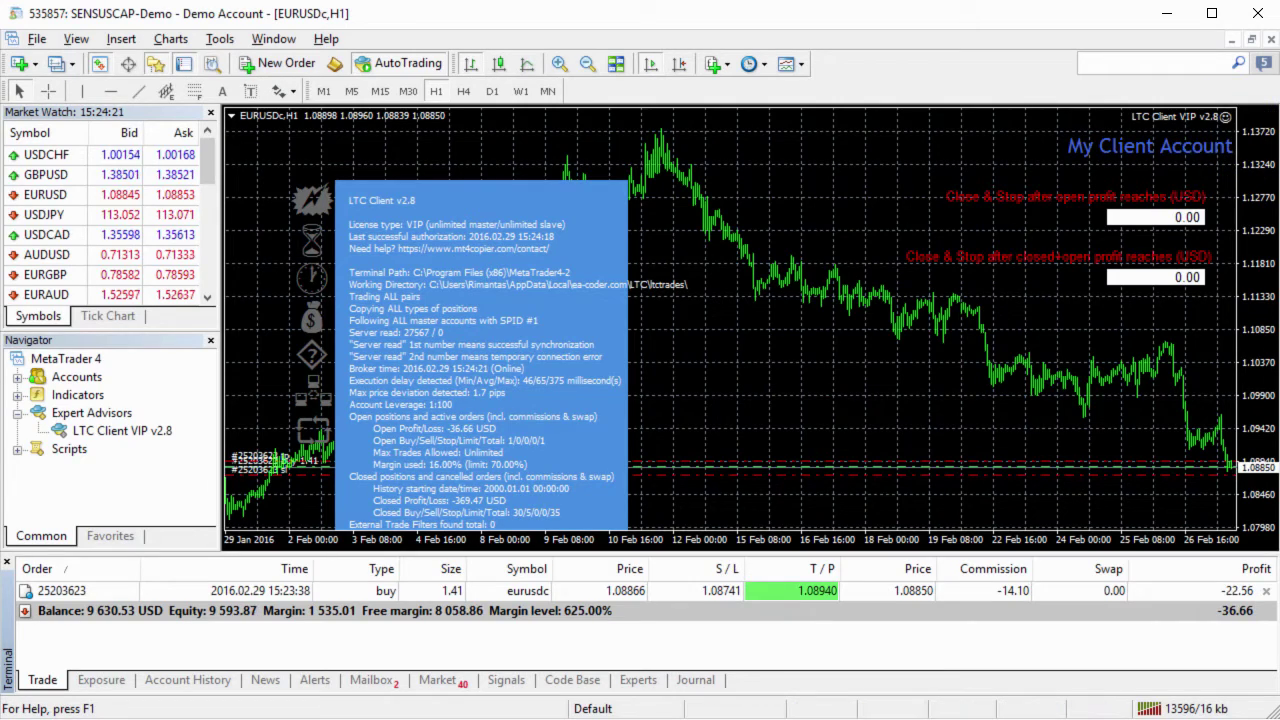
key(alt+Tab)
key(alt+Tab)
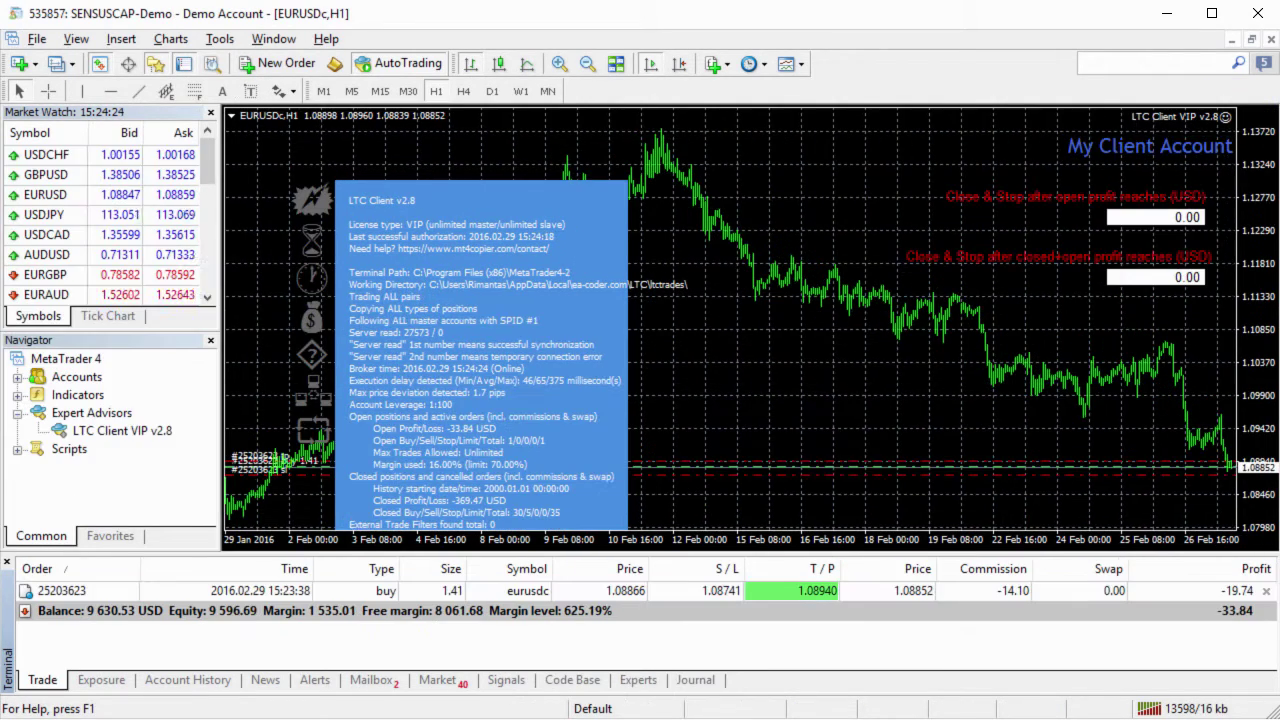
Step: Set the client EA's AcceptTradeCloseSignals to false and apply the settings
click(1225, 118)
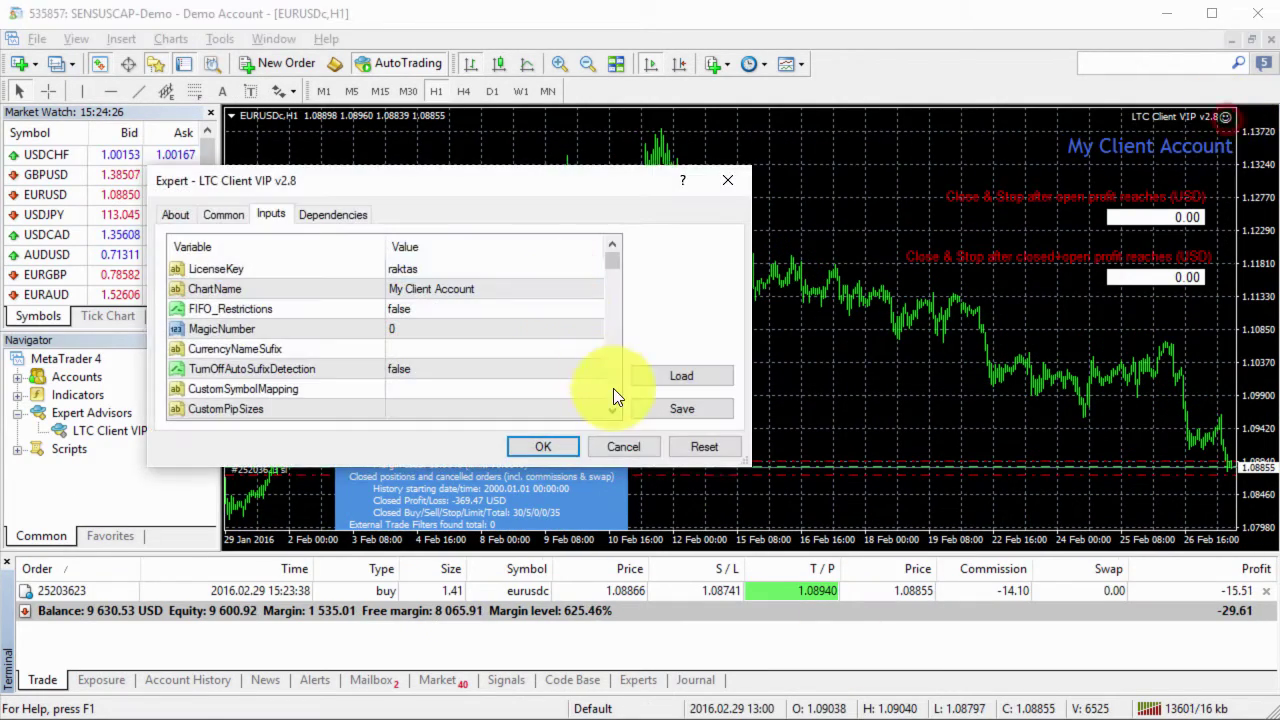
click(616, 389)
click(616, 389)
click(616, 389)
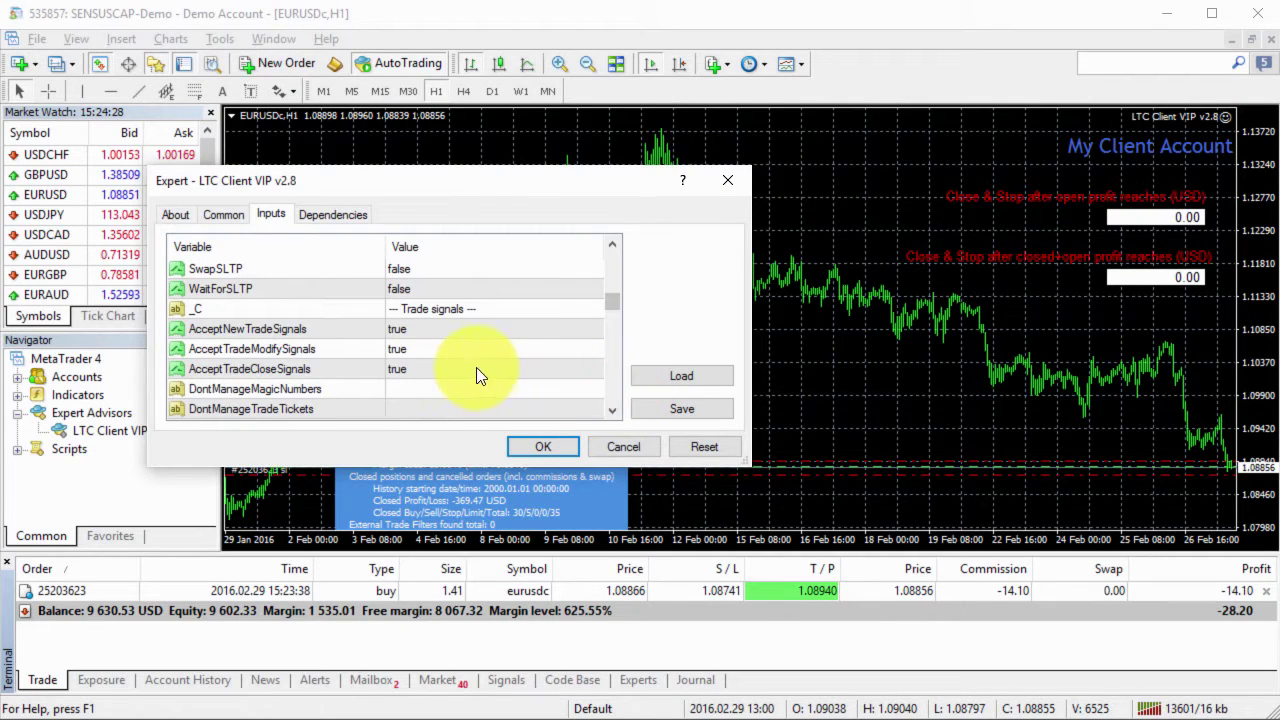
double_click(417, 369)
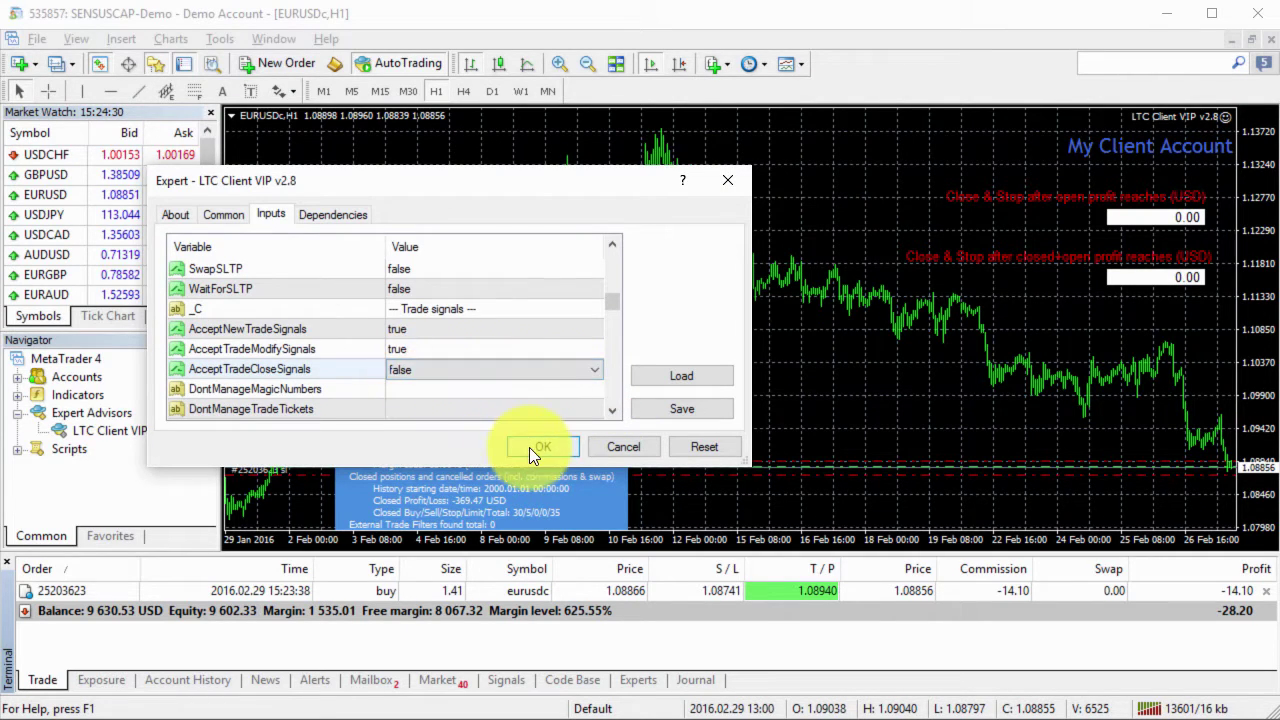
click(532, 447)
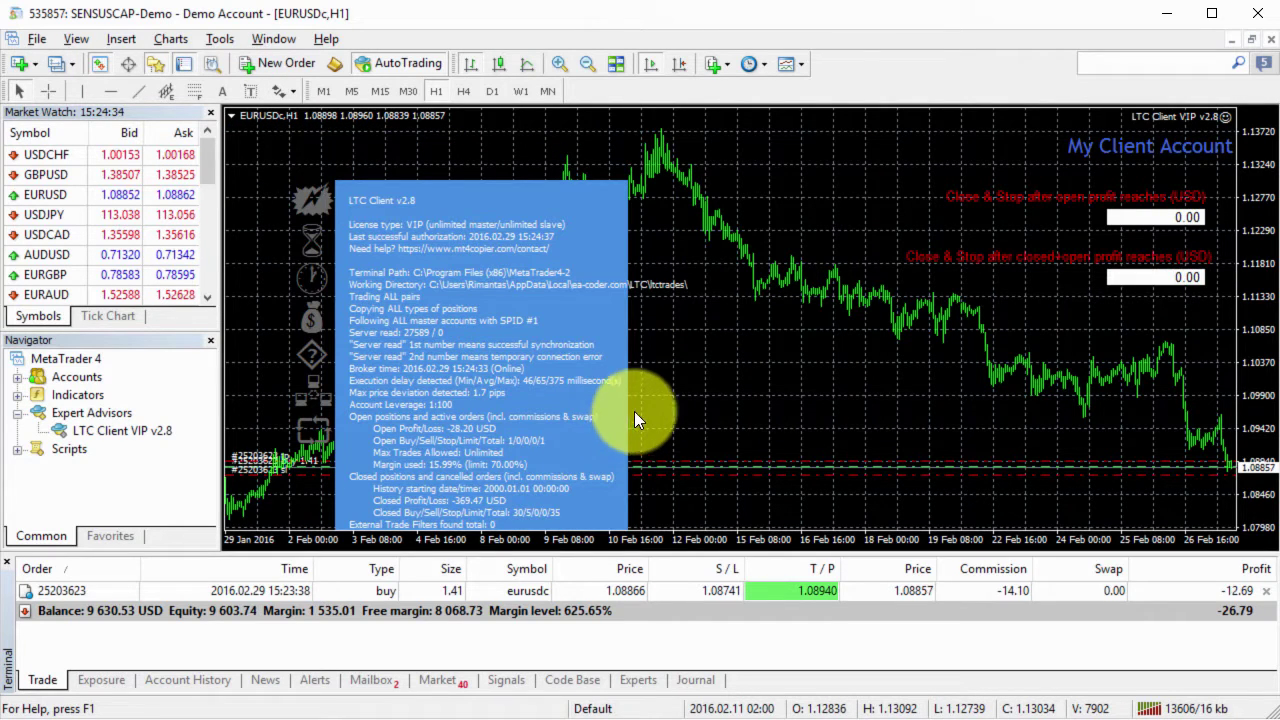
Step: Close the master's EURUSD buy, then return to the client terminal
key(alt+Tab)
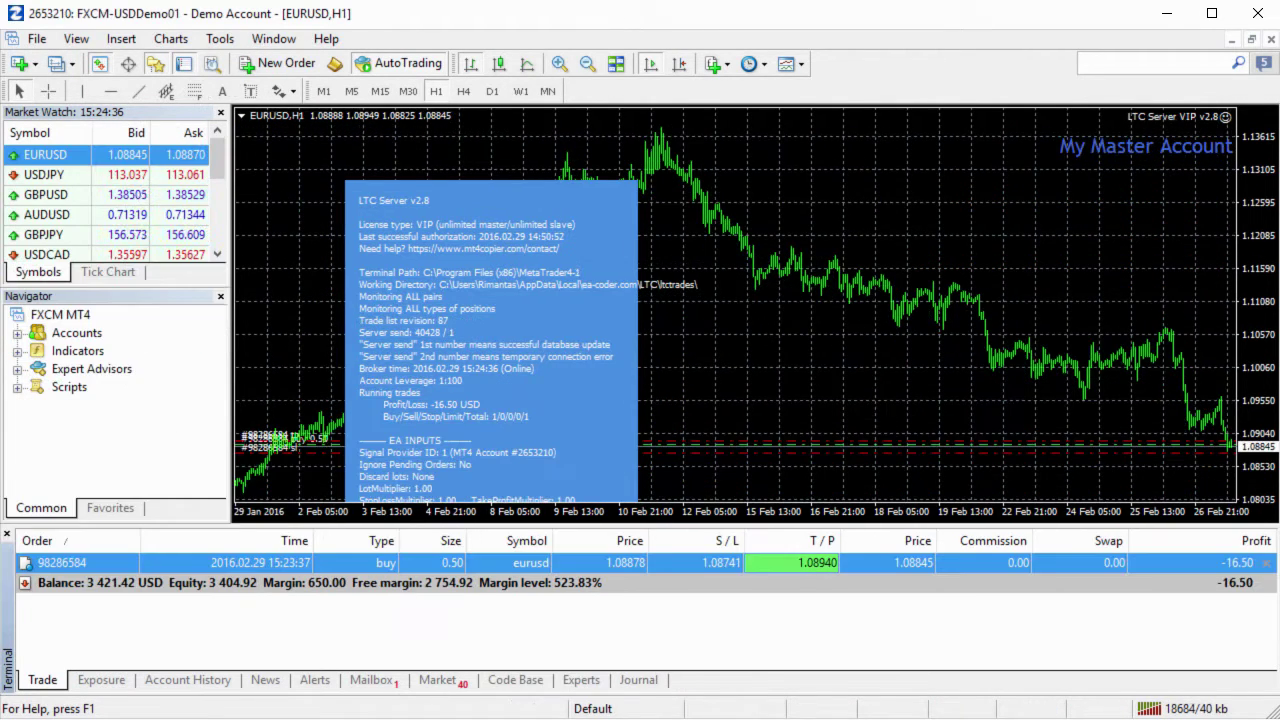
click(1267, 563)
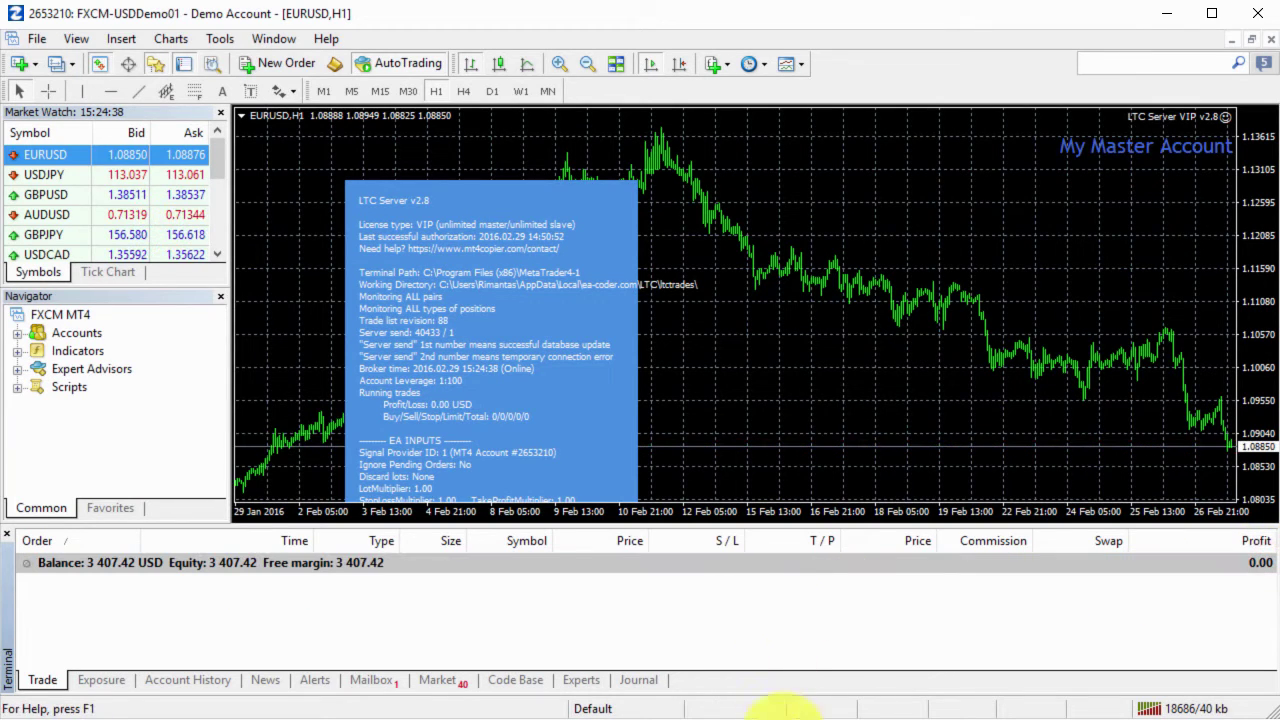
key(alt+Tab)
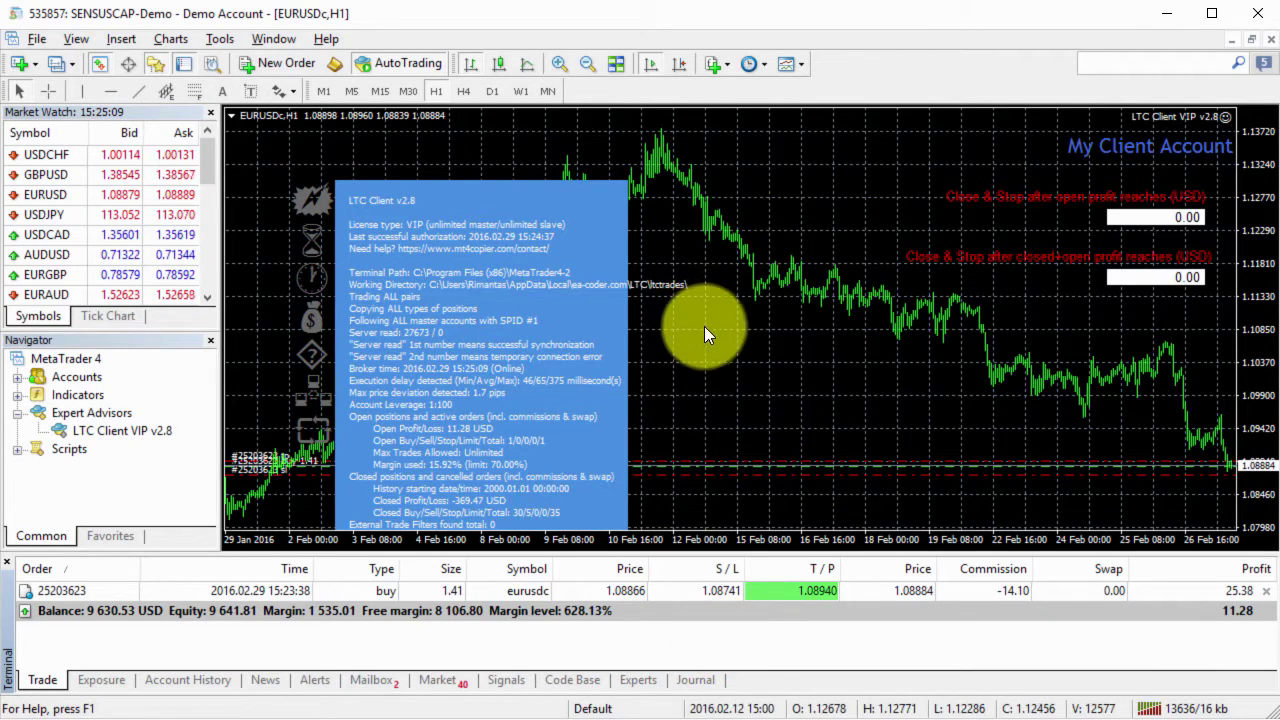
Step: Decline the restart prompt, remove LTC Client VIP v2.8 from the chart, and start reattaching it
double_click(127, 431)
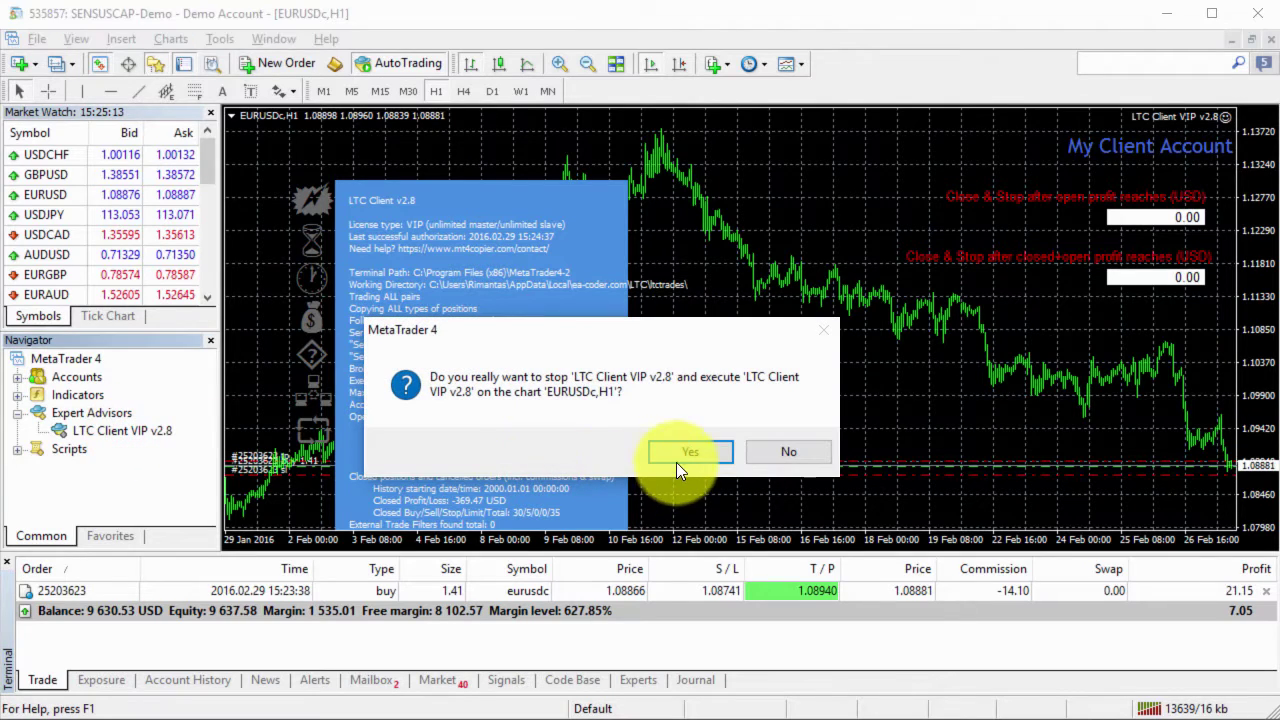
click(776, 450)
right_click(713, 328)
click(810, 461)
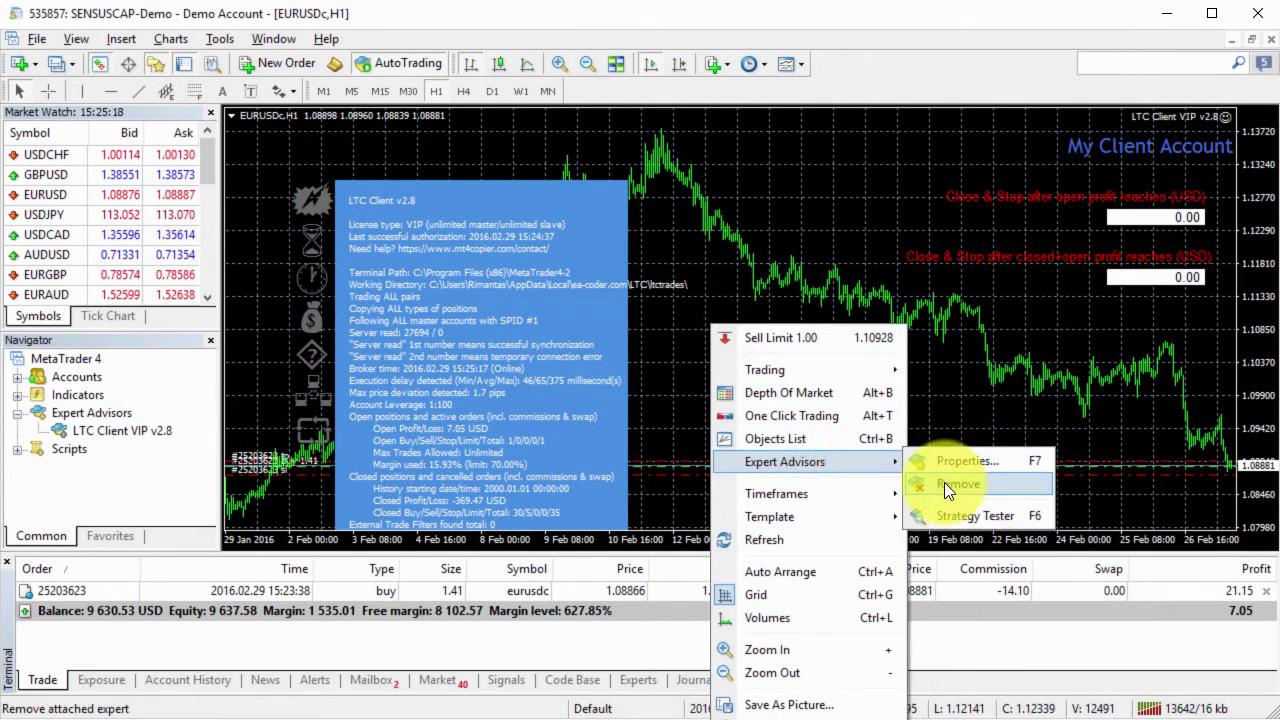
click(944, 482)
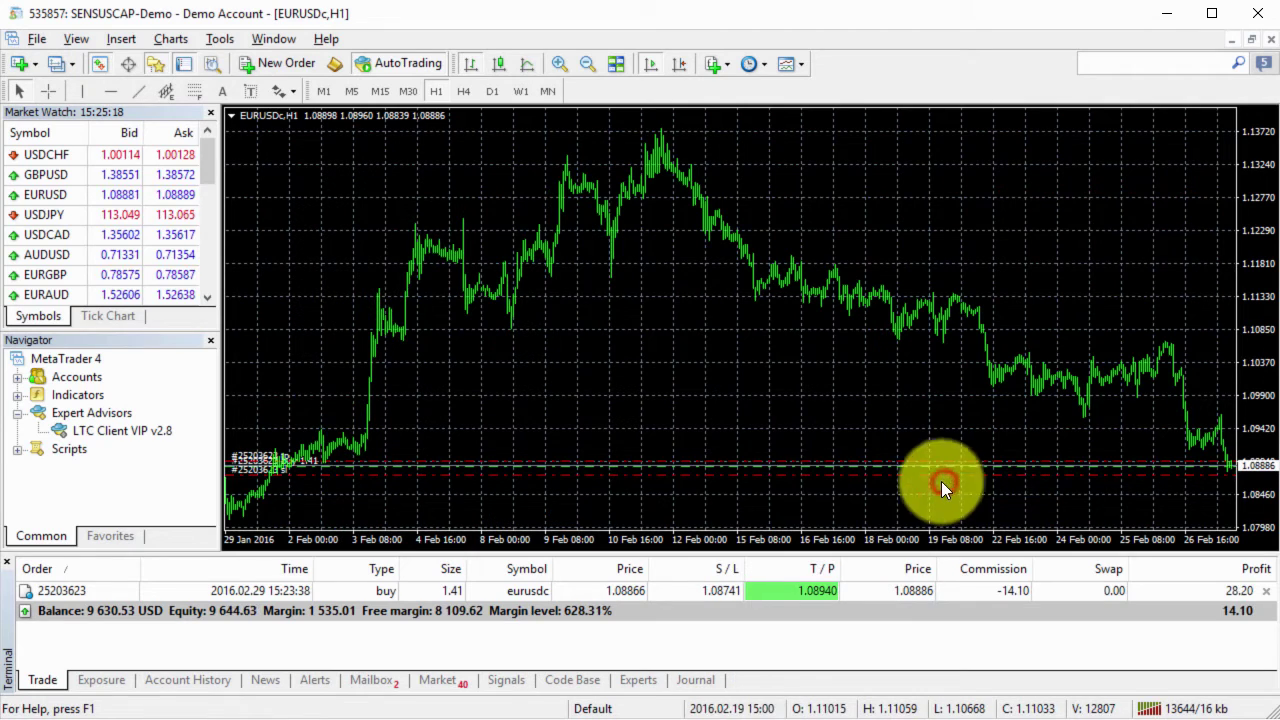
double_click(139, 429)
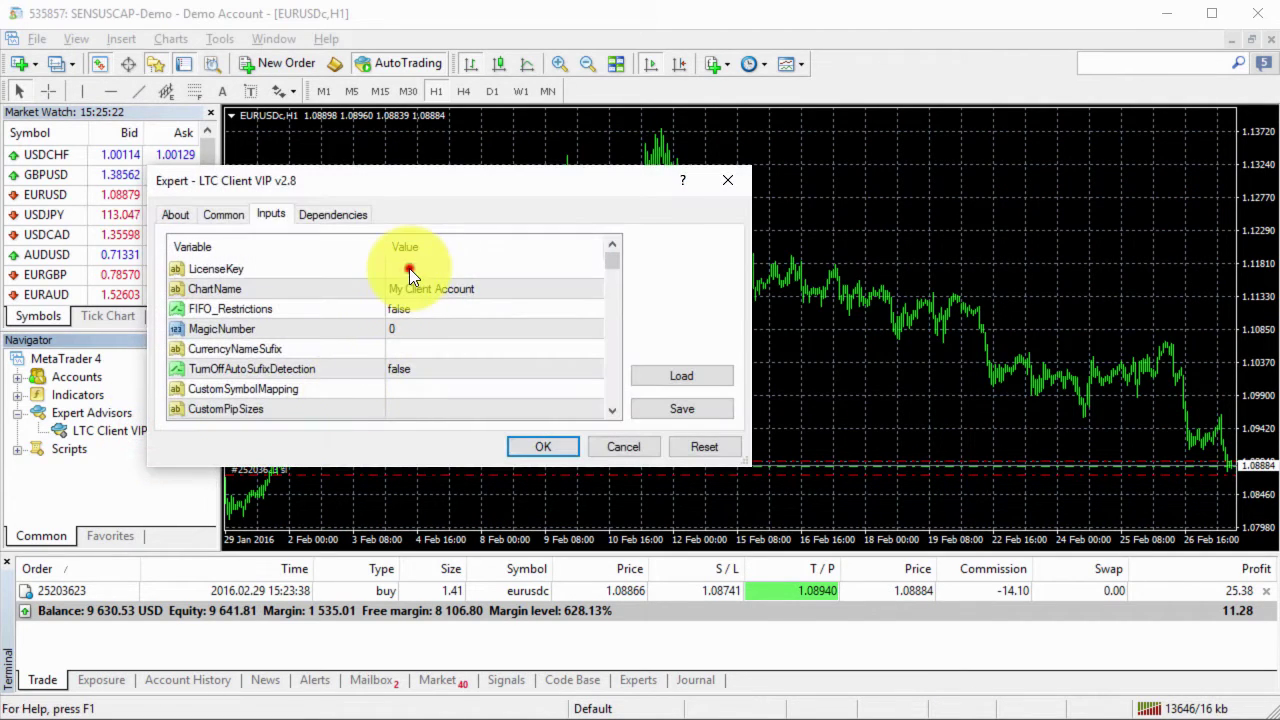
Step: Enter the licence key in the LicenseKey input
double_click(409, 270)
key(Return)
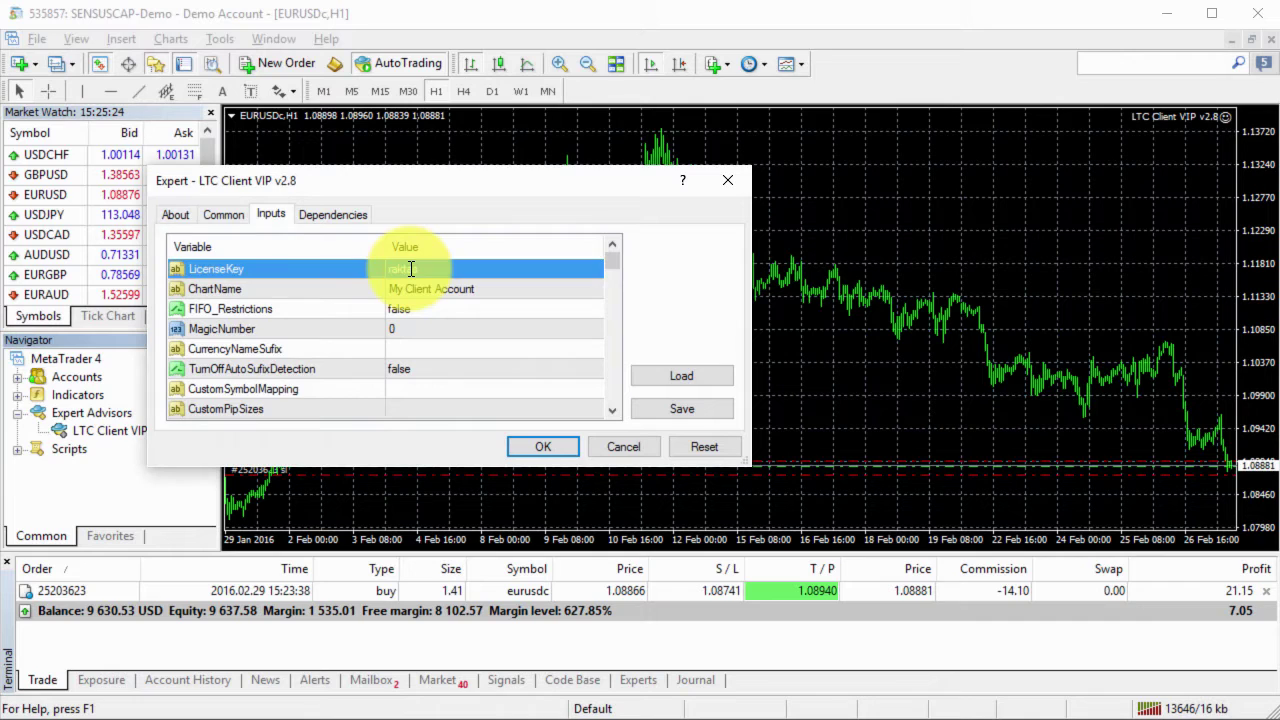
Step: Set AcceptTradeCloseSignals to false and start the EA with these inputs
click(613, 399)
click(613, 399)
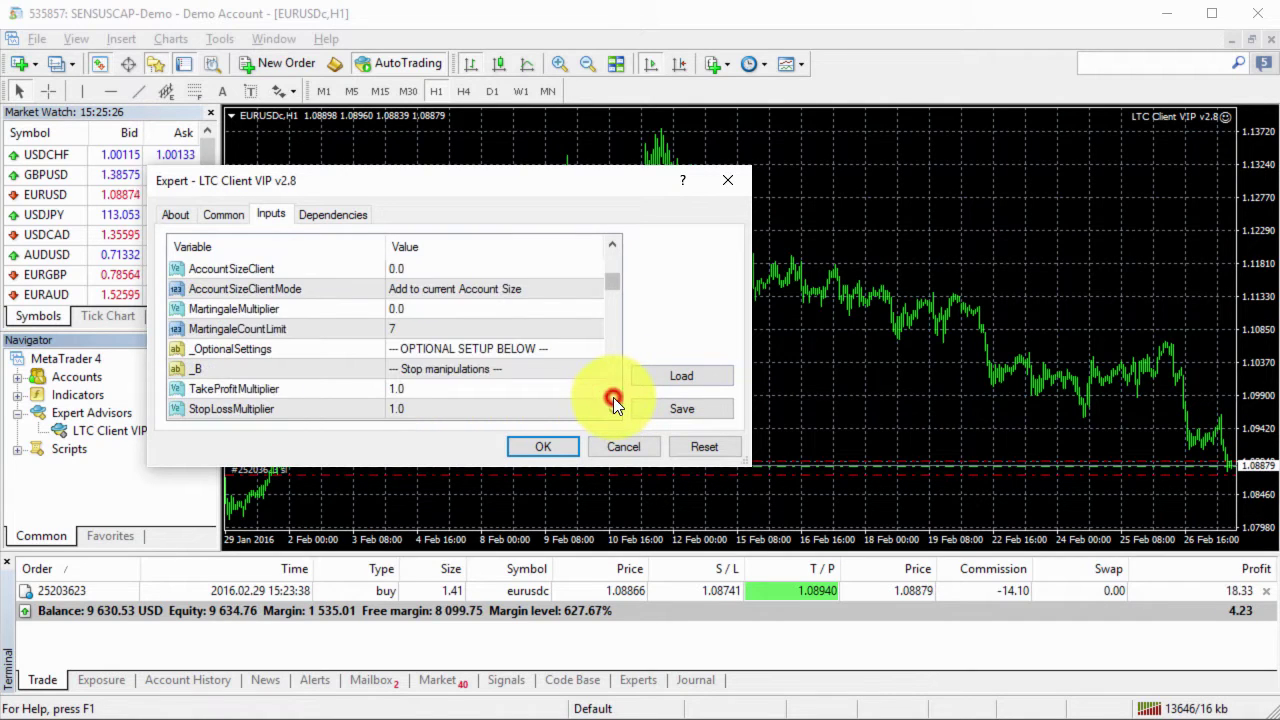
click(613, 397)
click(613, 397)
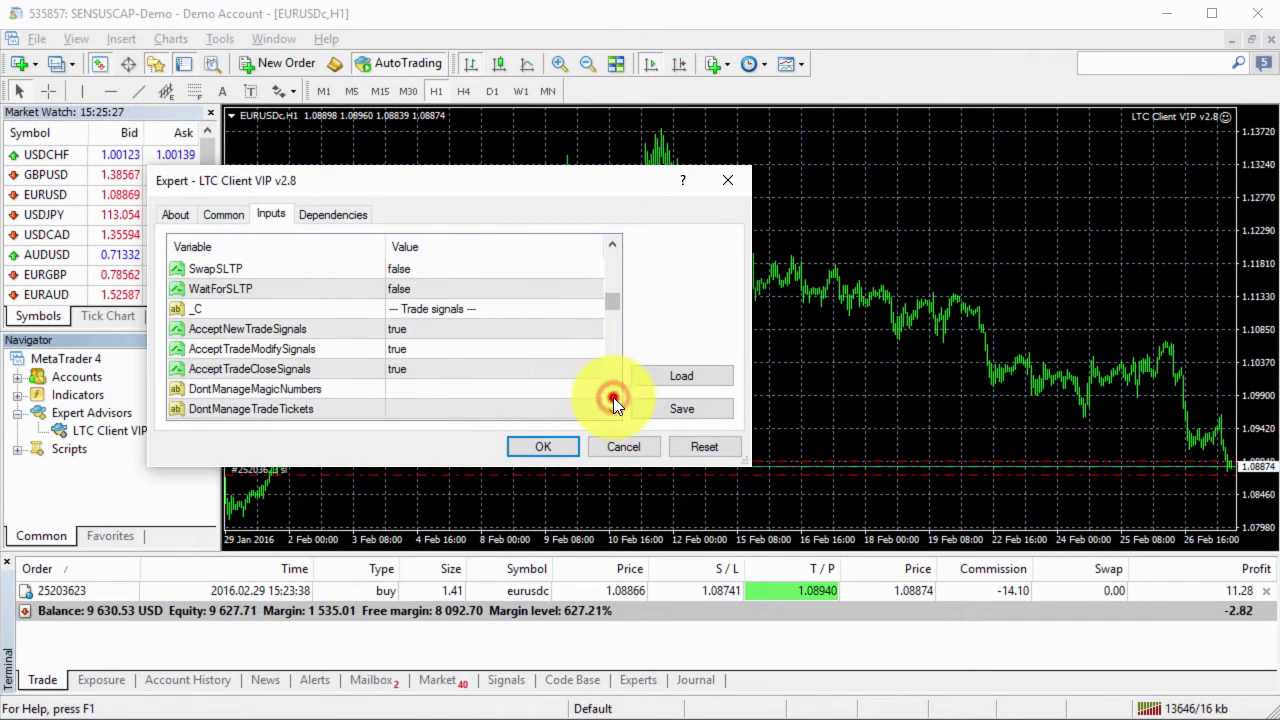
click(428, 370)
click(428, 368)
click(413, 386)
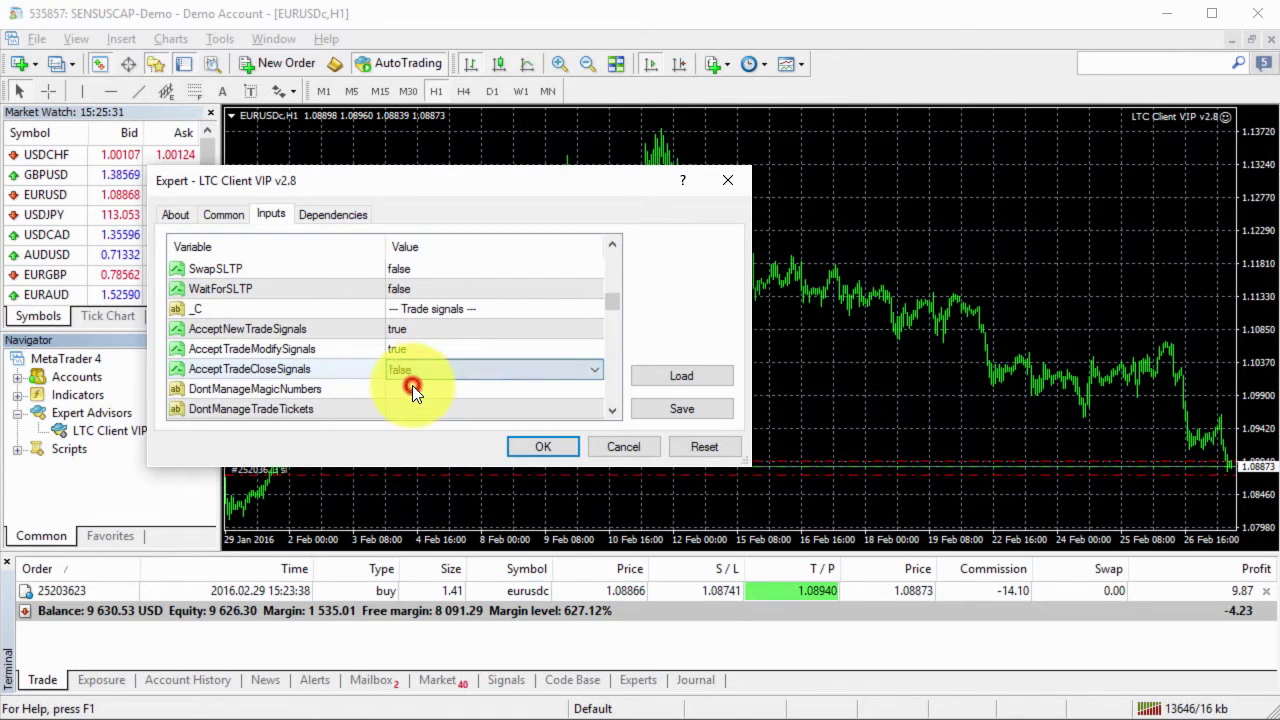
click(350, 367)
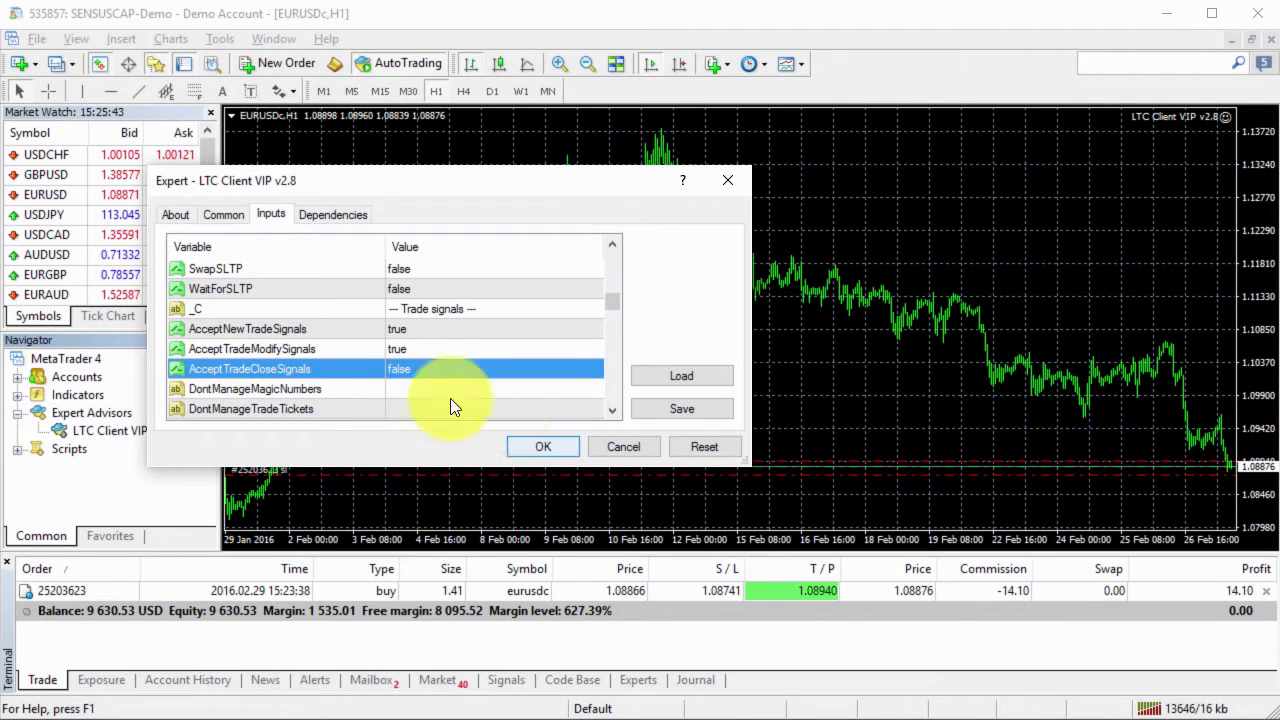
click(525, 449)
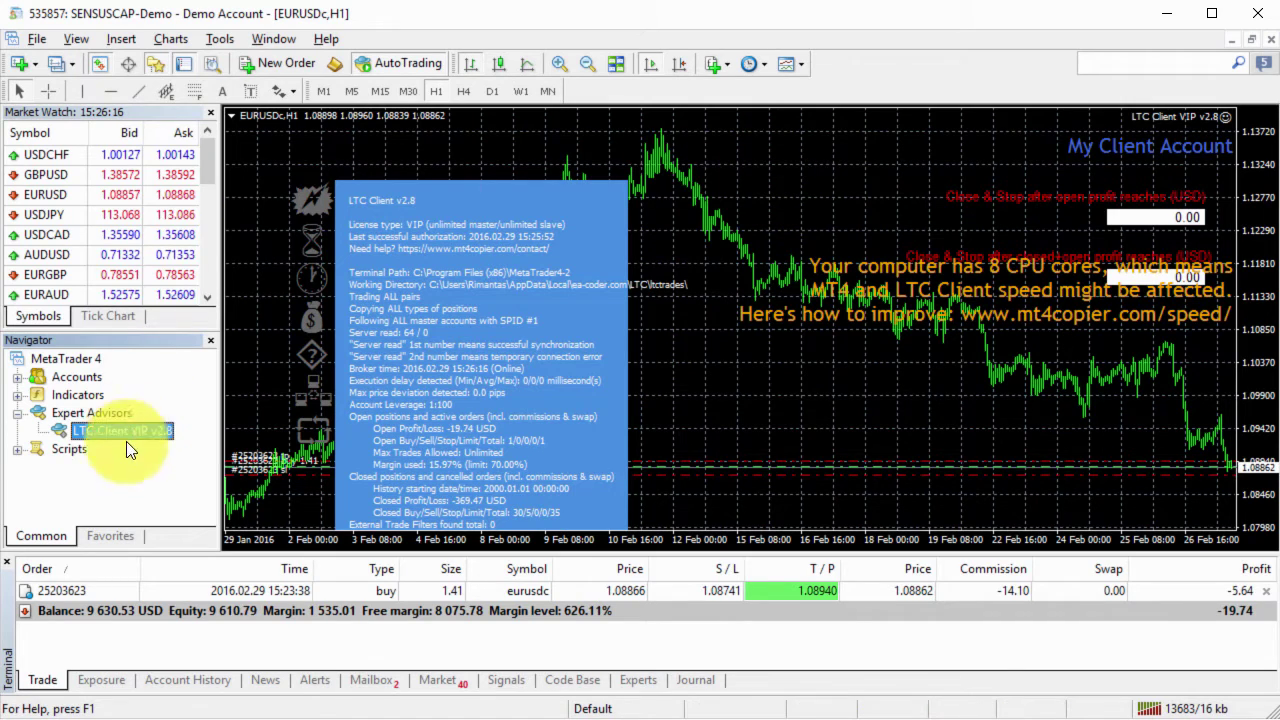
Step: Remove LTC Client VIP v2.8 from the chart and attach it again from Navigator
right_click(870, 151)
mouse_move(896, 282)
click(1027, 310)
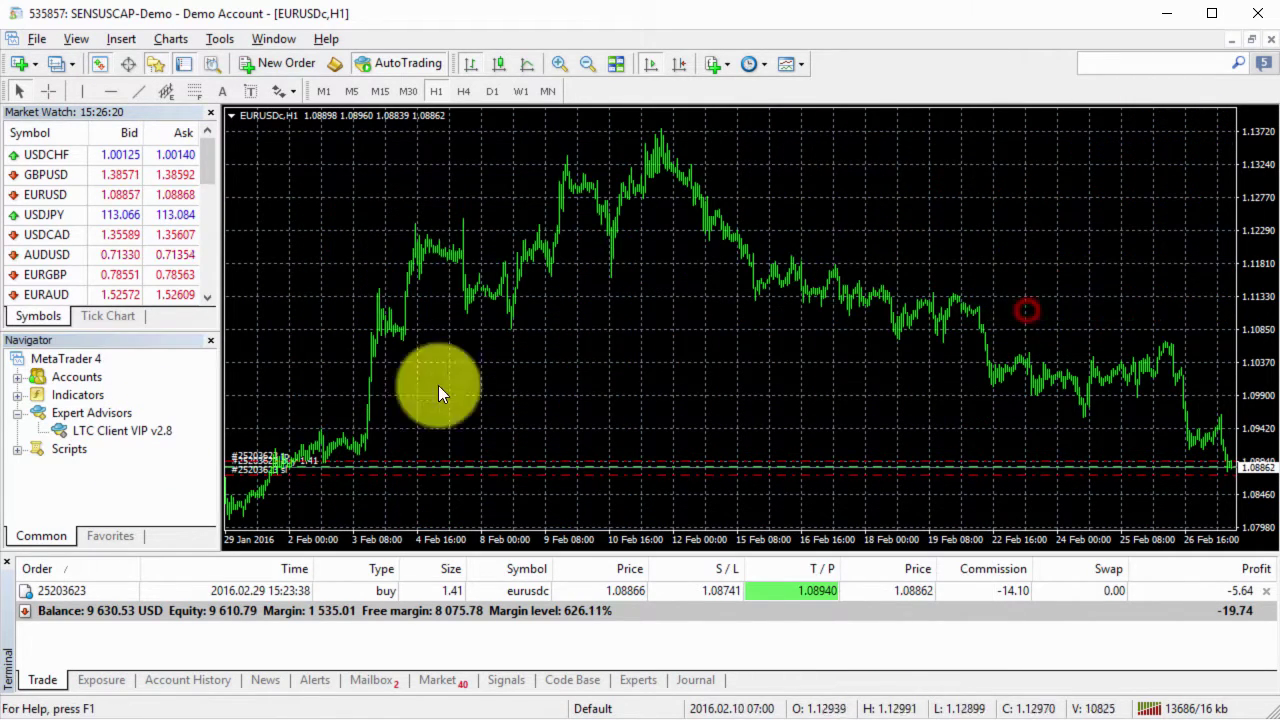
double_click(150, 431)
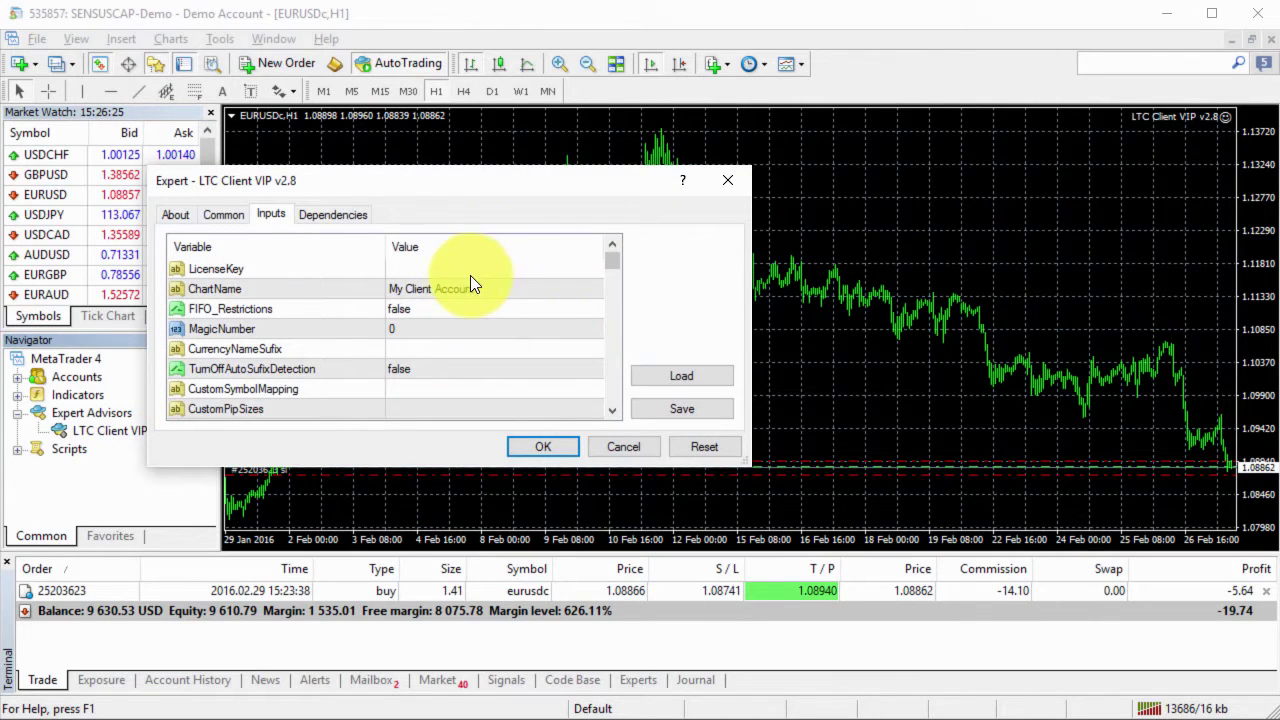
Step: Check AcceptTradeCloseSignals is true and enter the licence key in LicenseKey
click(430, 271)
click(609, 385)
click(612, 390)
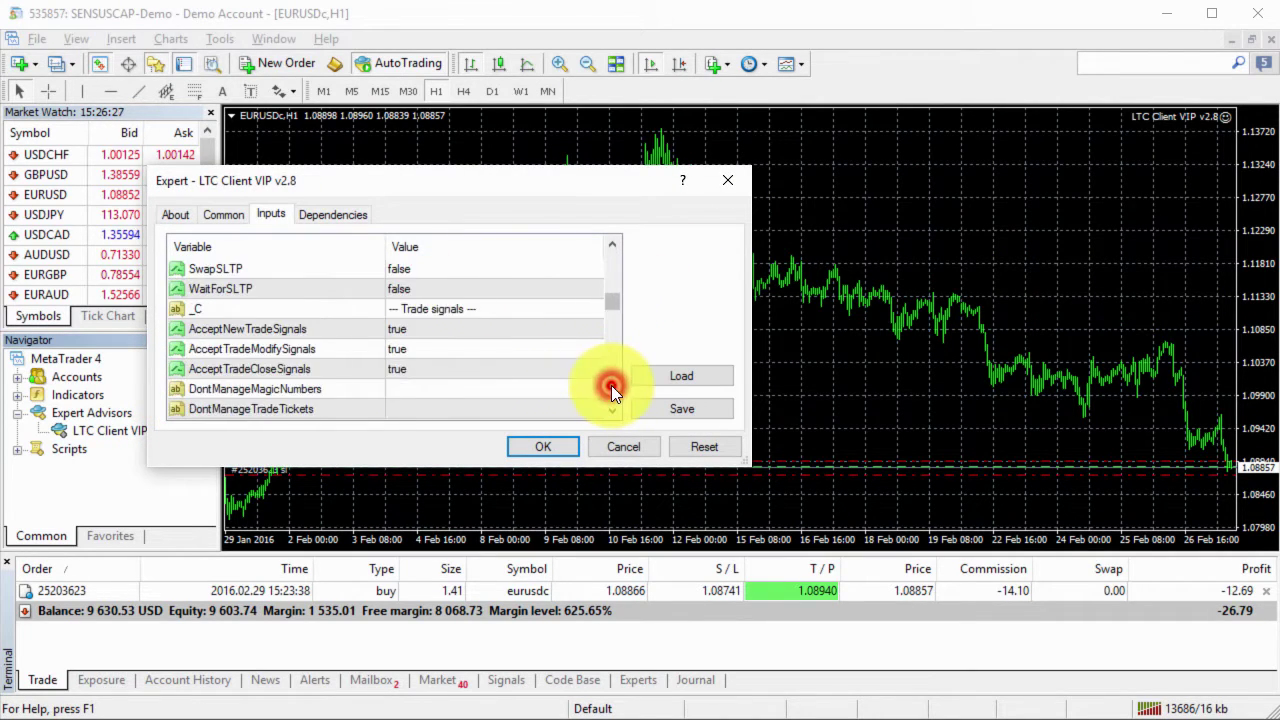
click(613, 372)
click(610, 282)
click(436, 370)
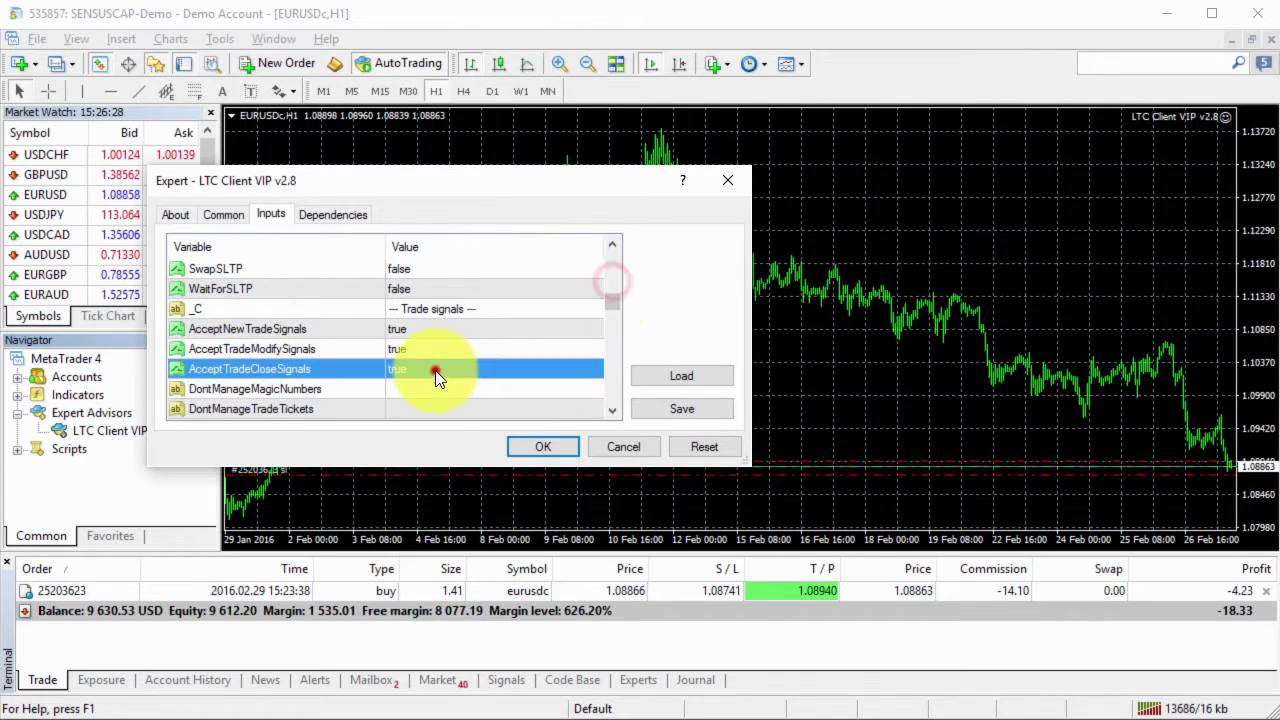
click(611, 304)
double_click(515, 268)
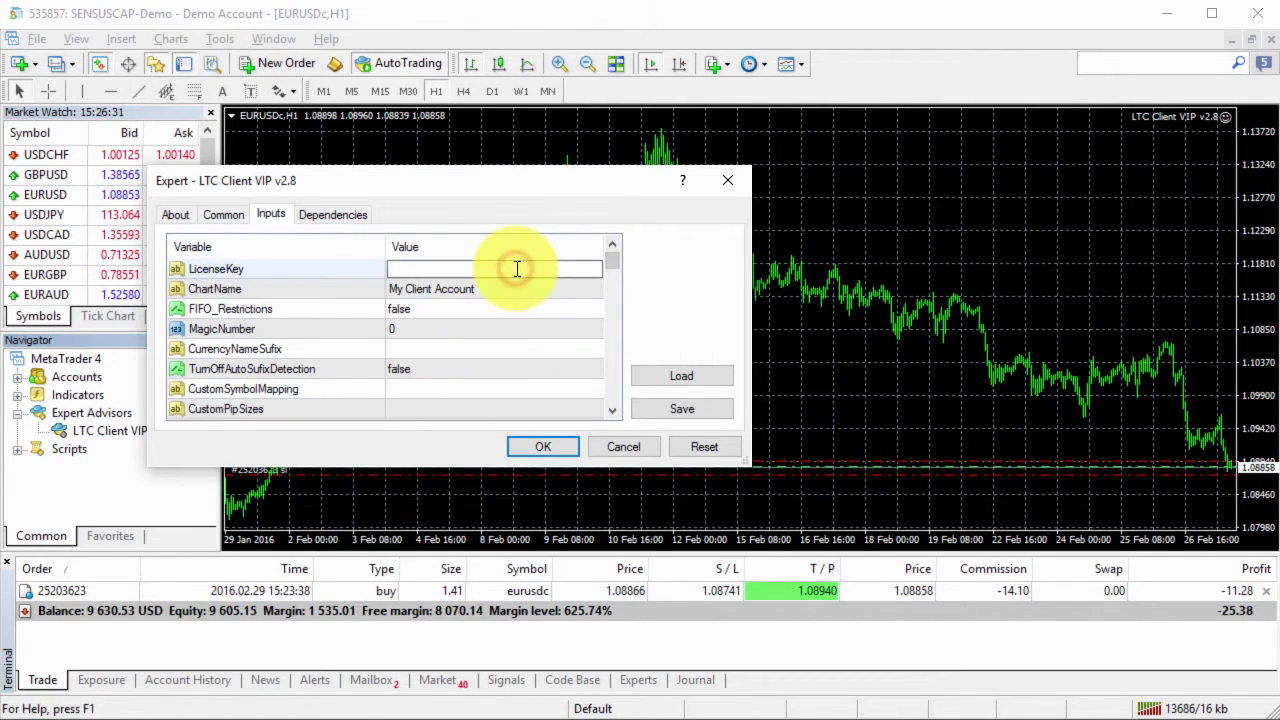
key(Return)
Step: Leave AcceptTradeCloseSignals true and start the EA with the new inputs
click(612, 388)
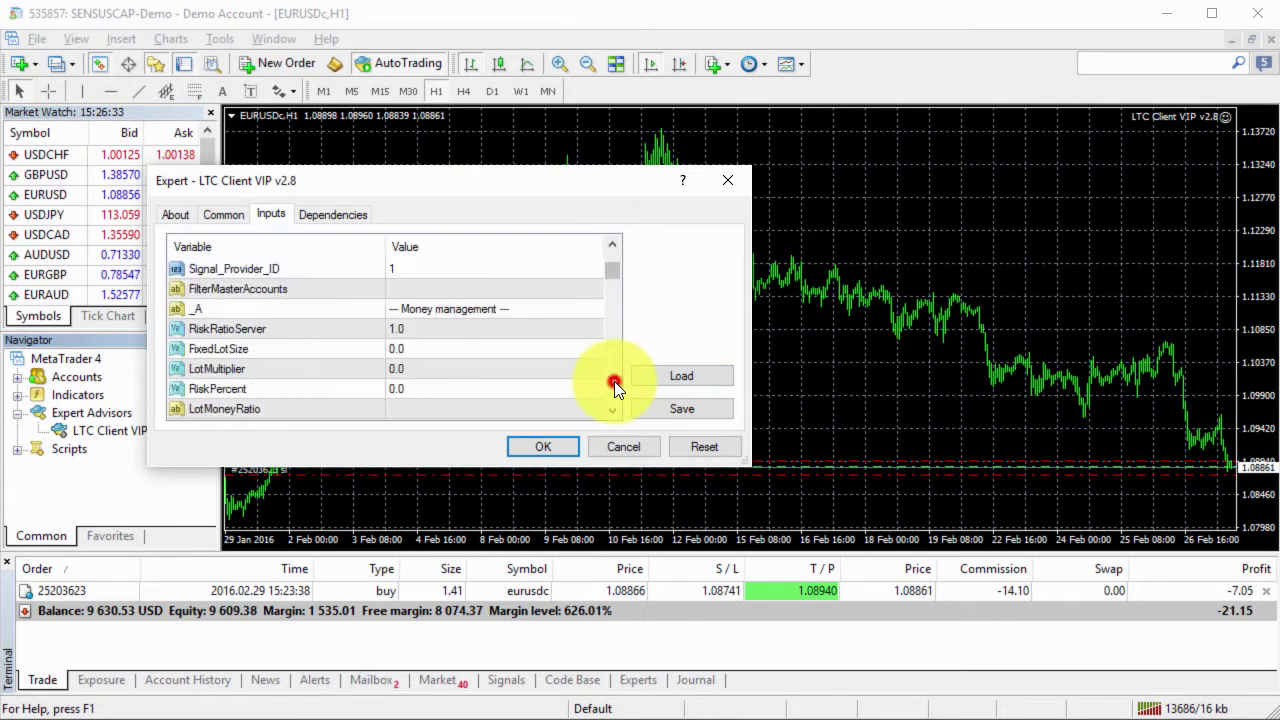
click(612, 388)
click(614, 385)
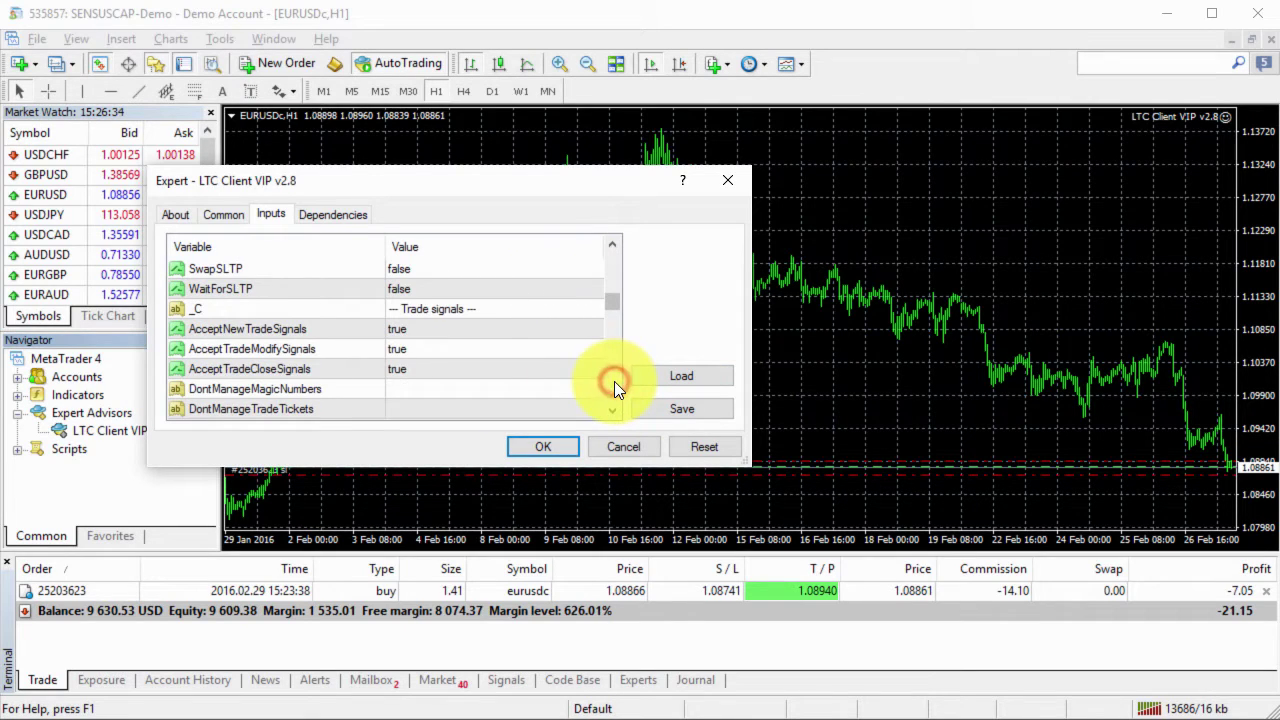
click(349, 371)
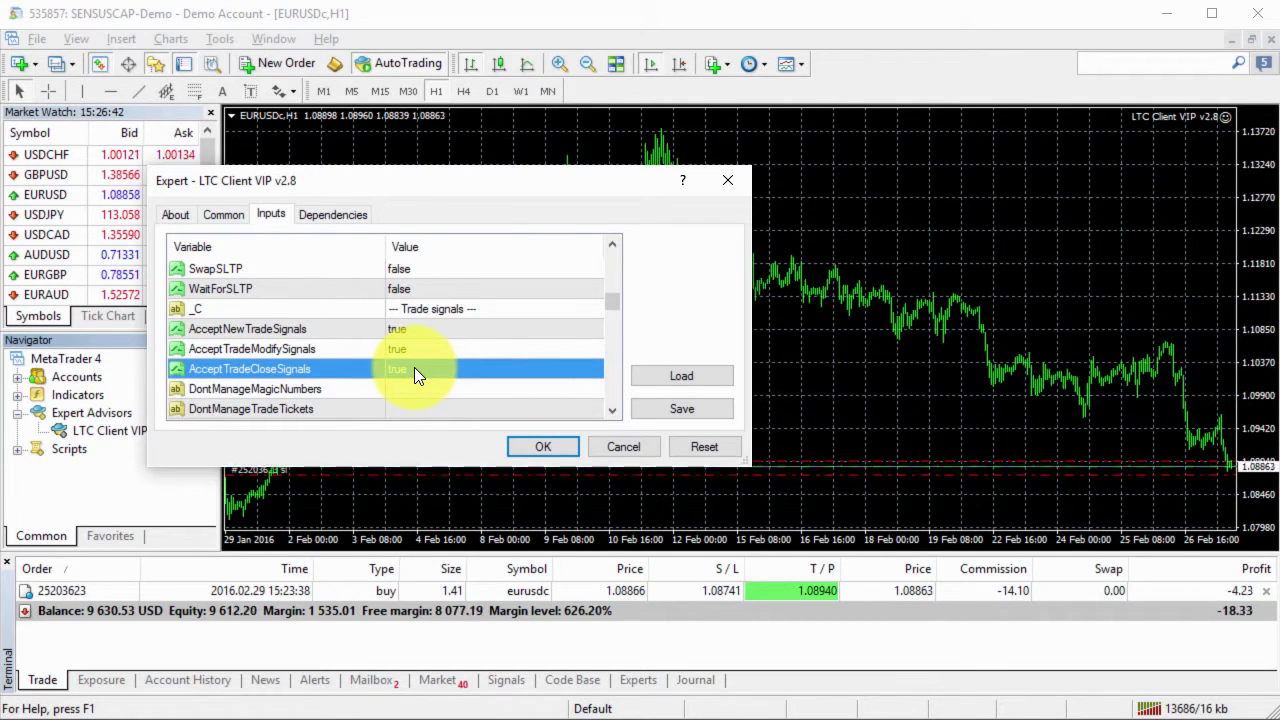
click(548, 448)
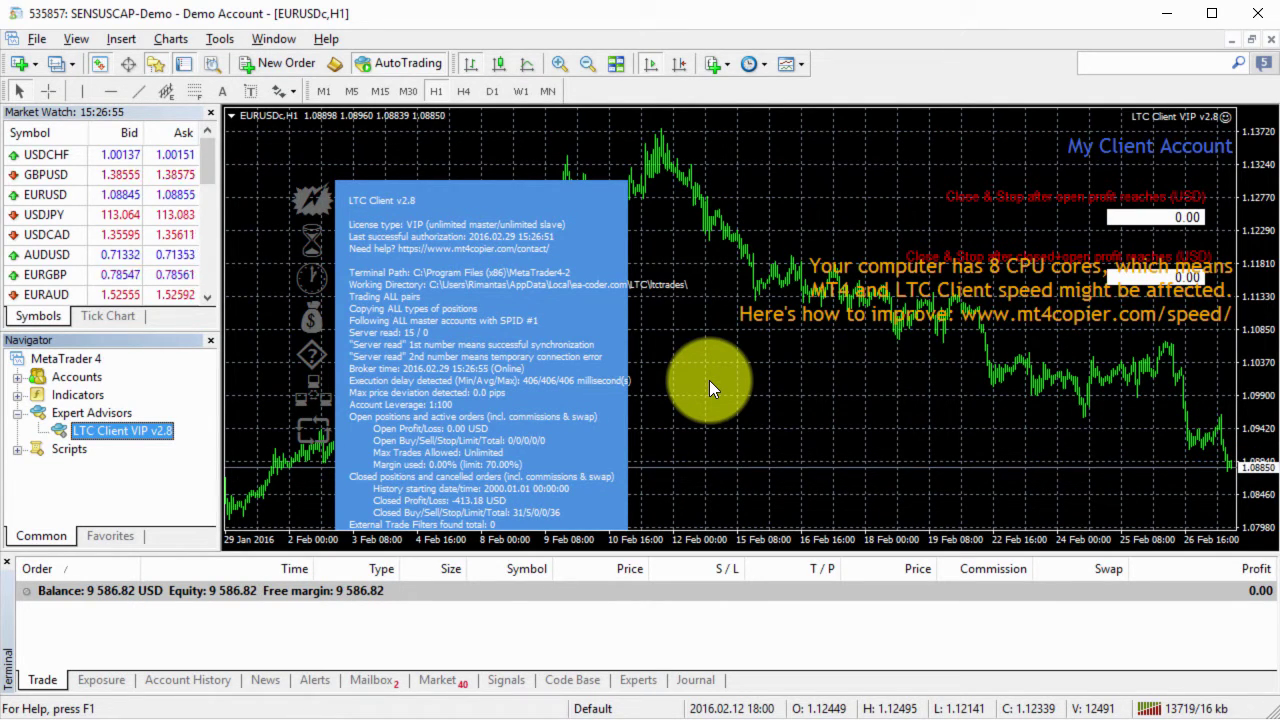
Step: Place a new 0.50-lot EURUSD buy order on the master terminal
key(alt+Tab)
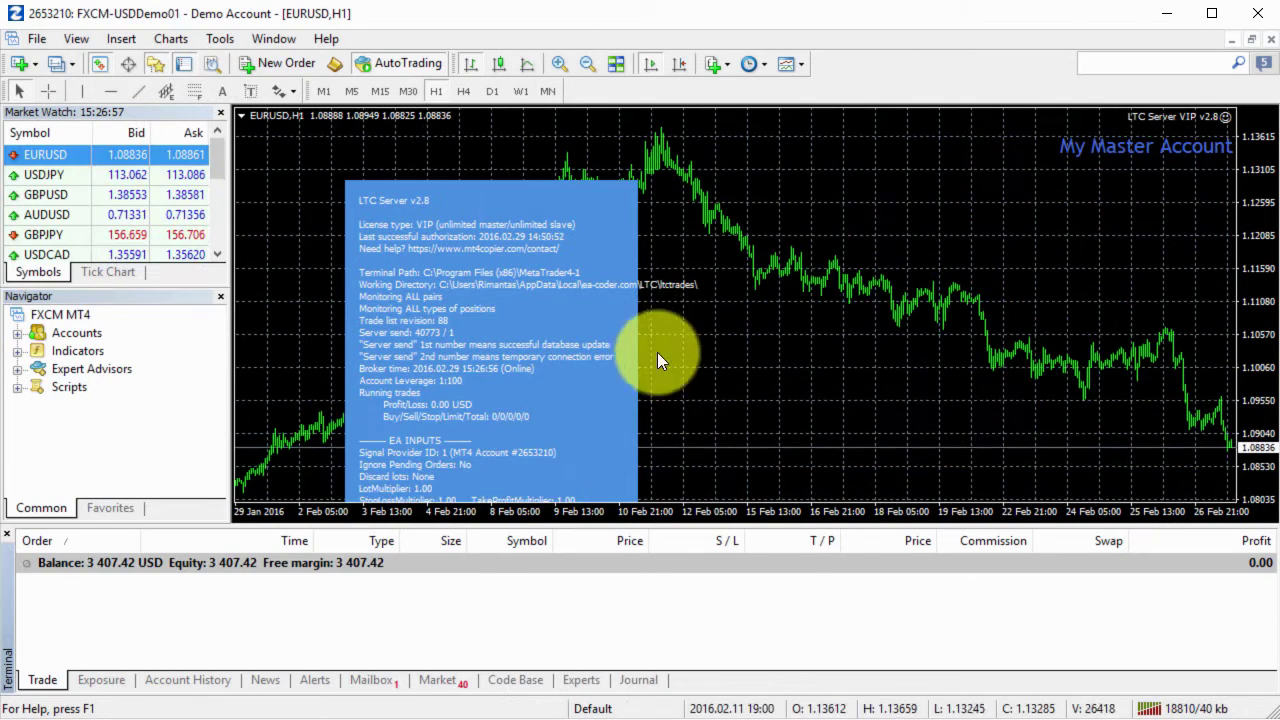
click(276, 66)
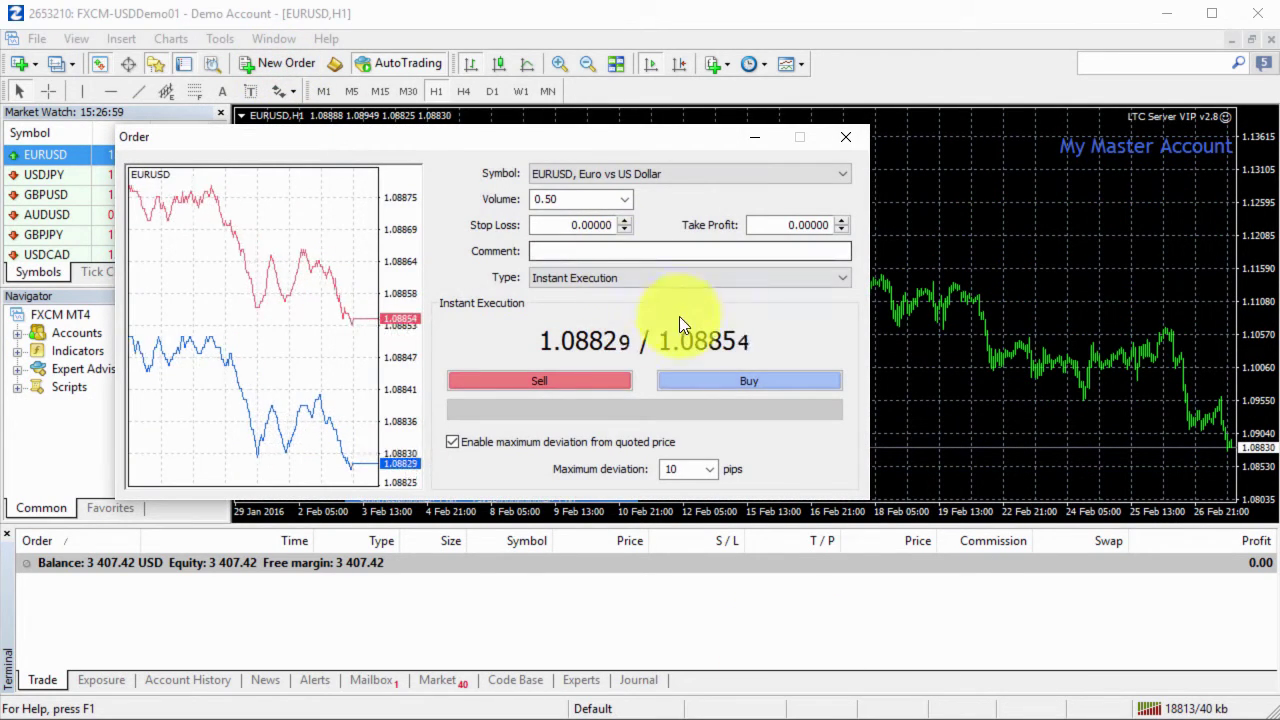
click(683, 381)
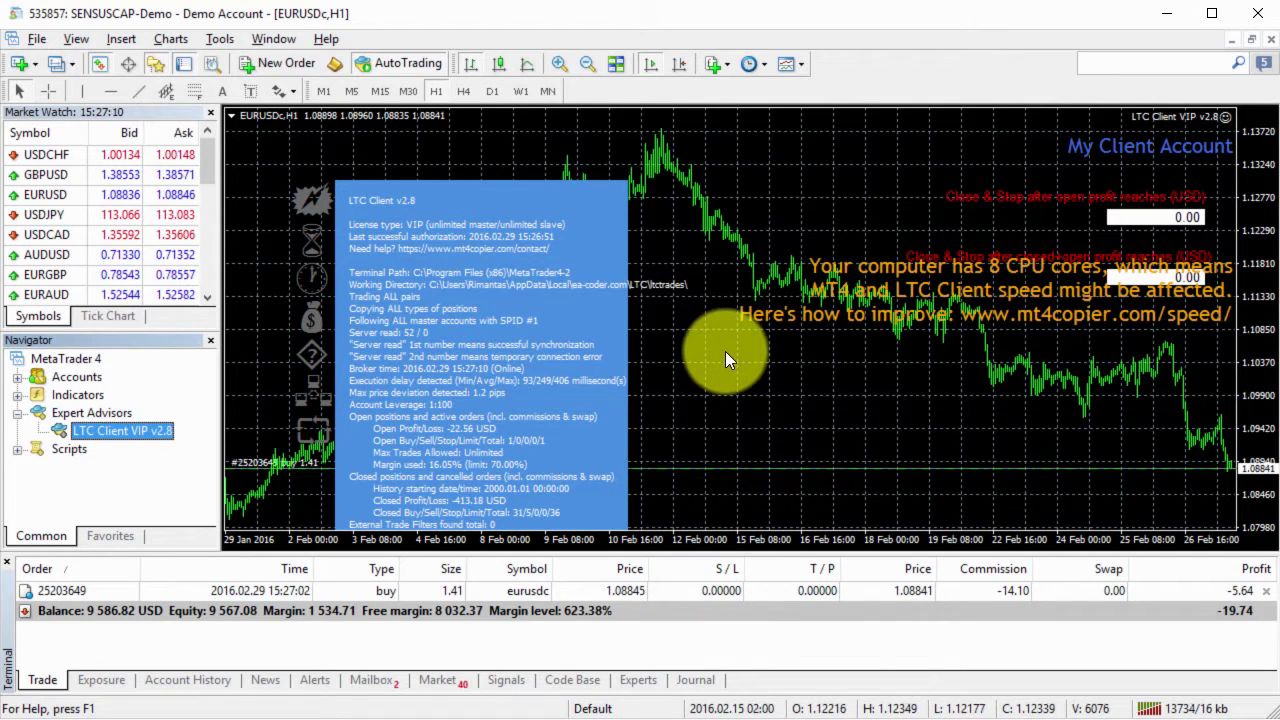
Step: Set the LTC Client expert's AcceptNewTradeSignals input to false, leaving modify and close signals unchanged
click(1224, 117)
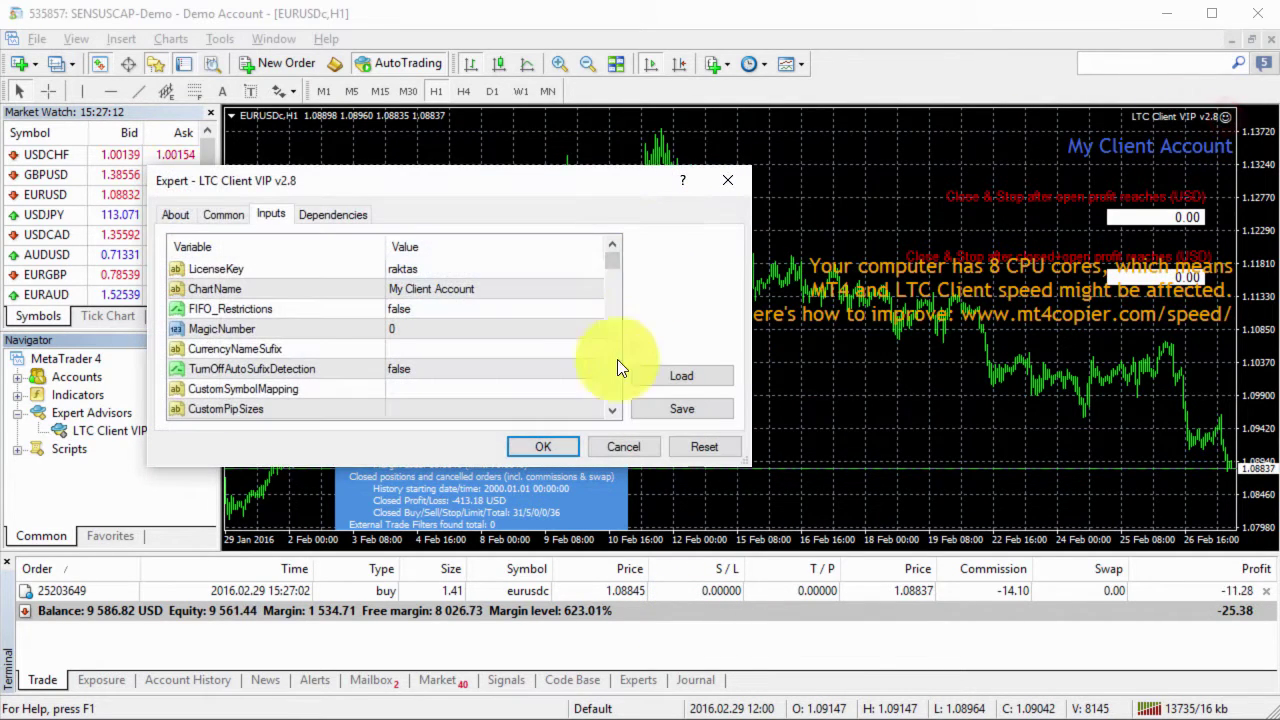
click(610, 378)
click(610, 378)
click(610, 378)
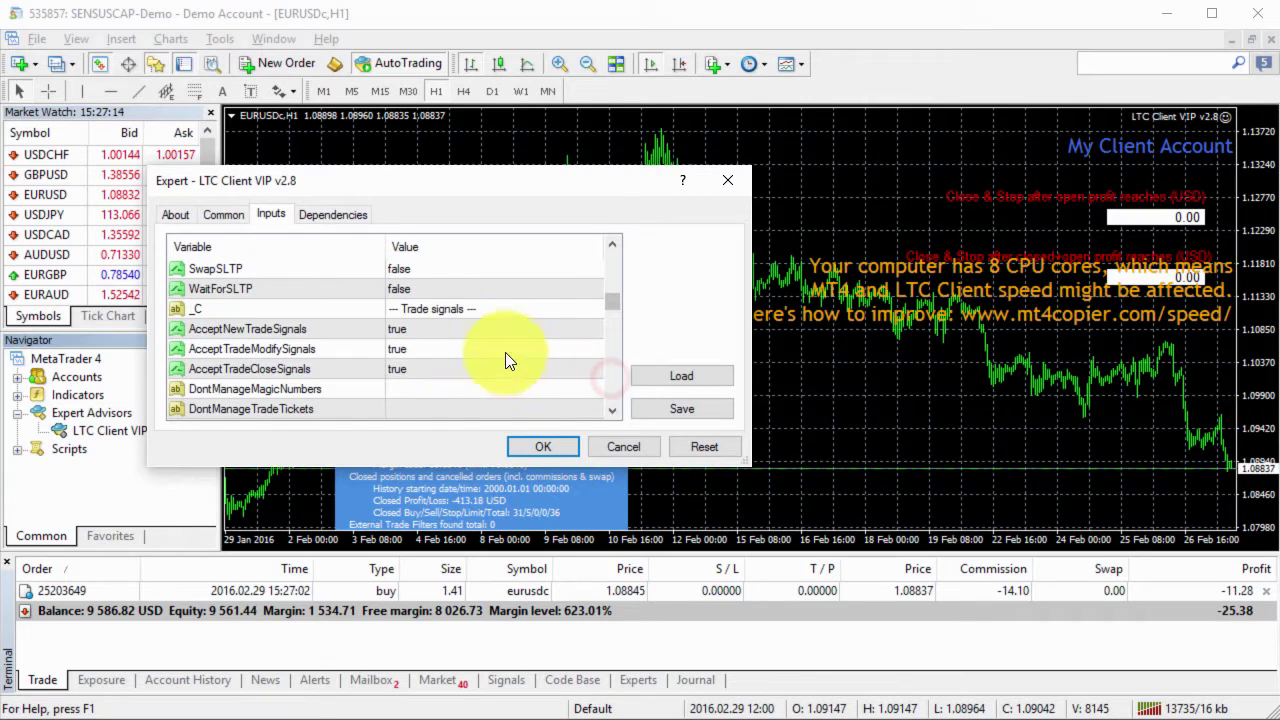
click(437, 330)
click(366, 329)
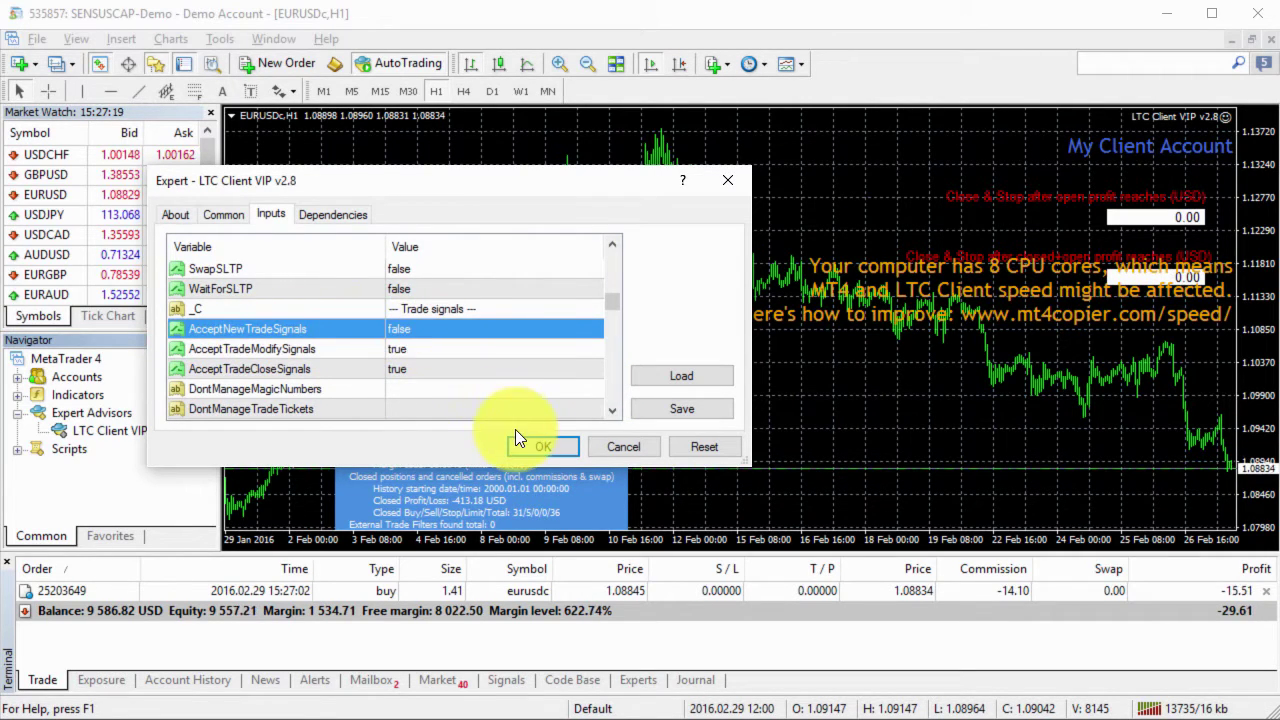
click(372, 350)
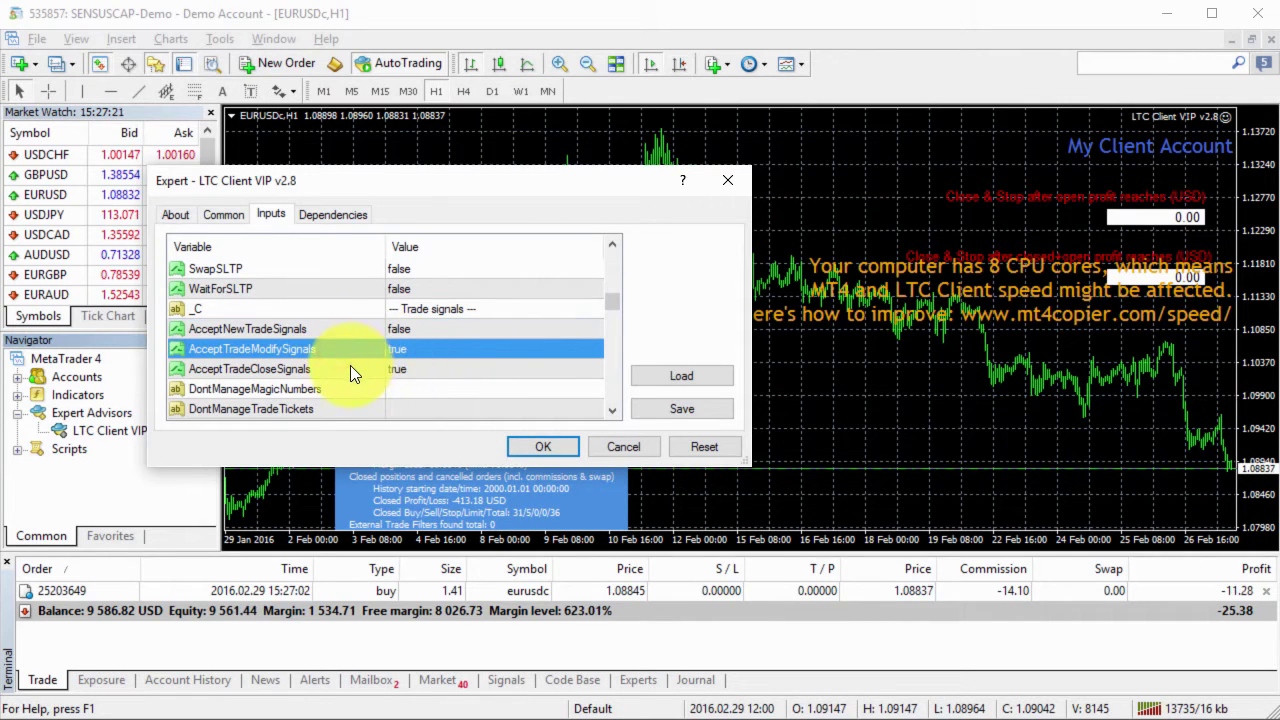
click(350, 368)
click(532, 448)
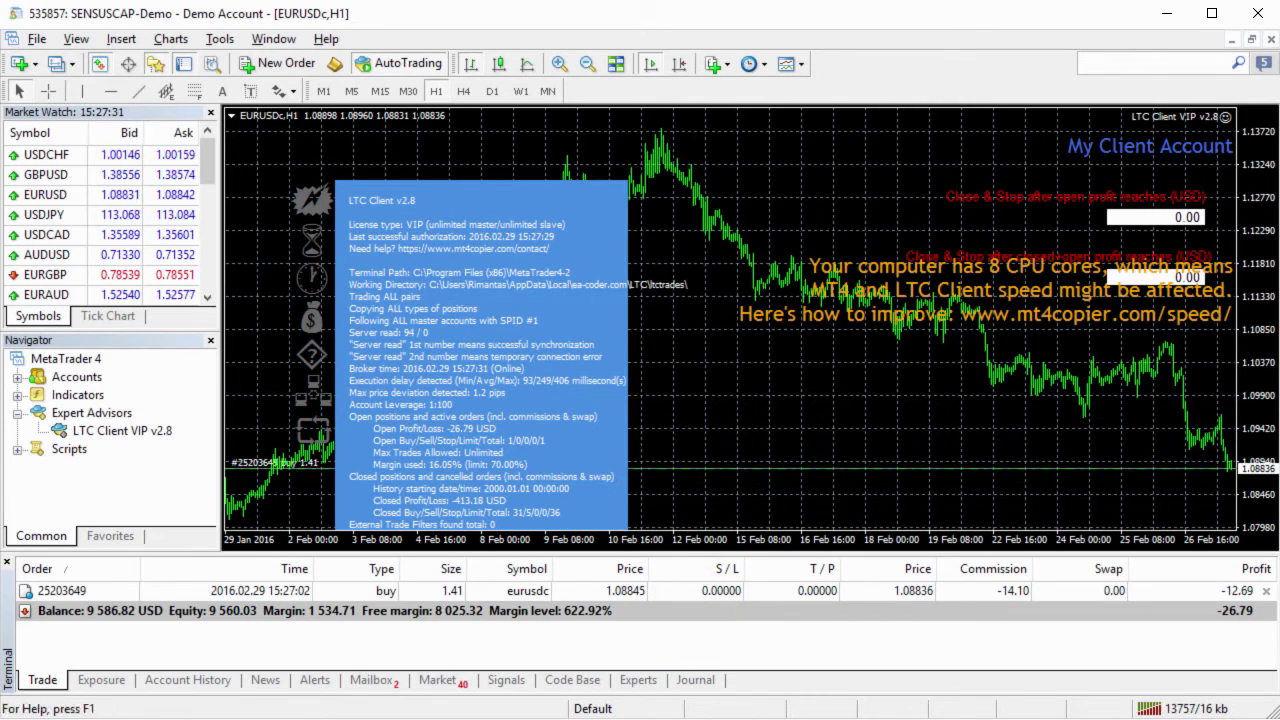
Step: Open a 0.50-lot EURUSD sell on the master account, then return to the client terminal
key(alt+Tab)
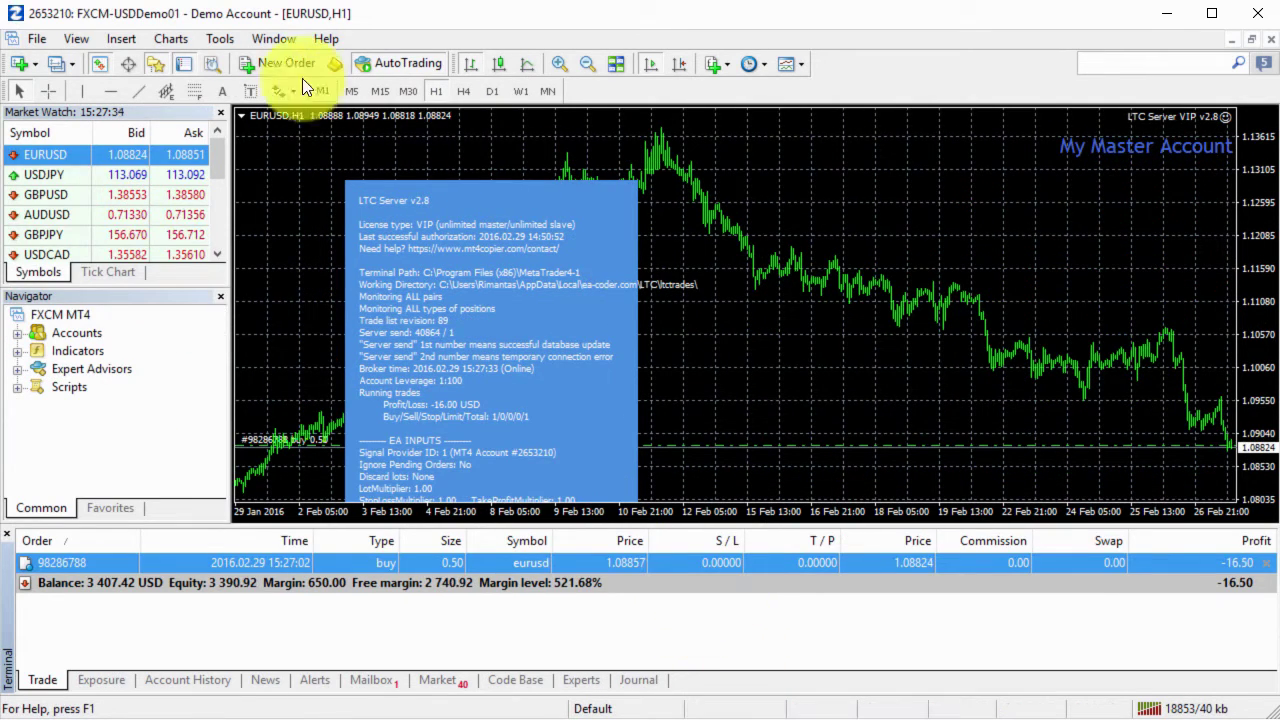
click(279, 66)
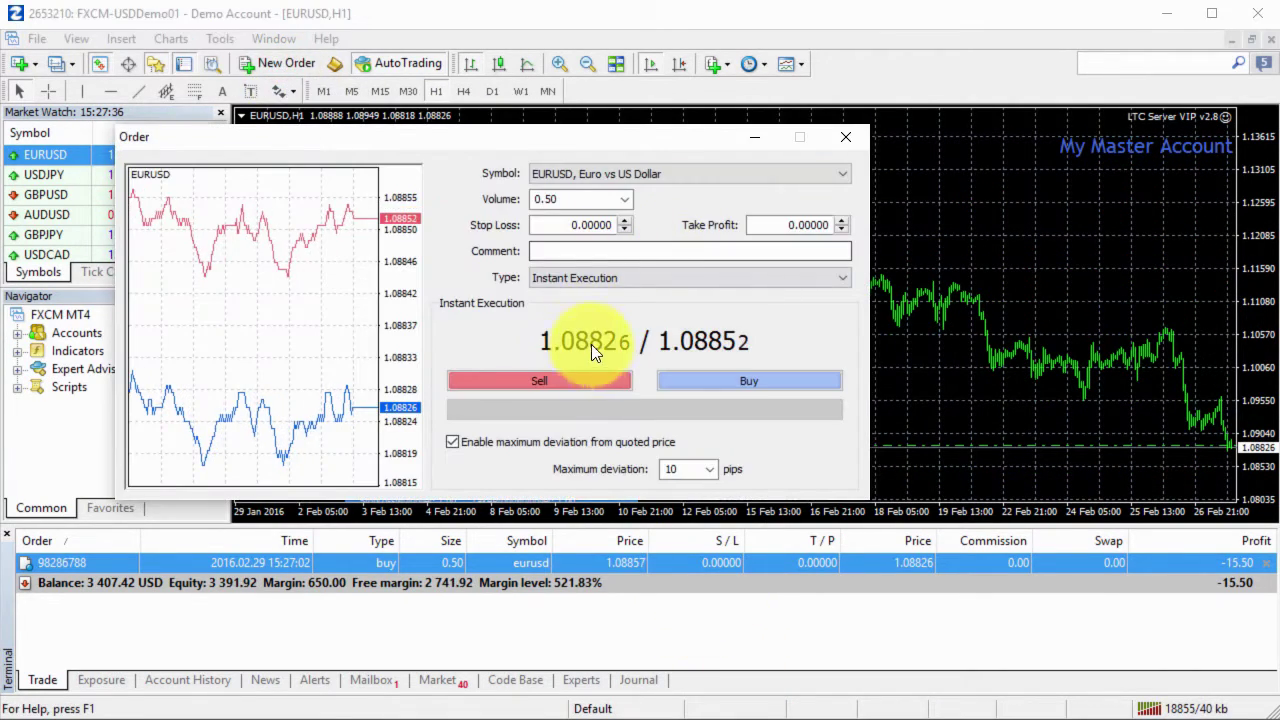
click(573, 381)
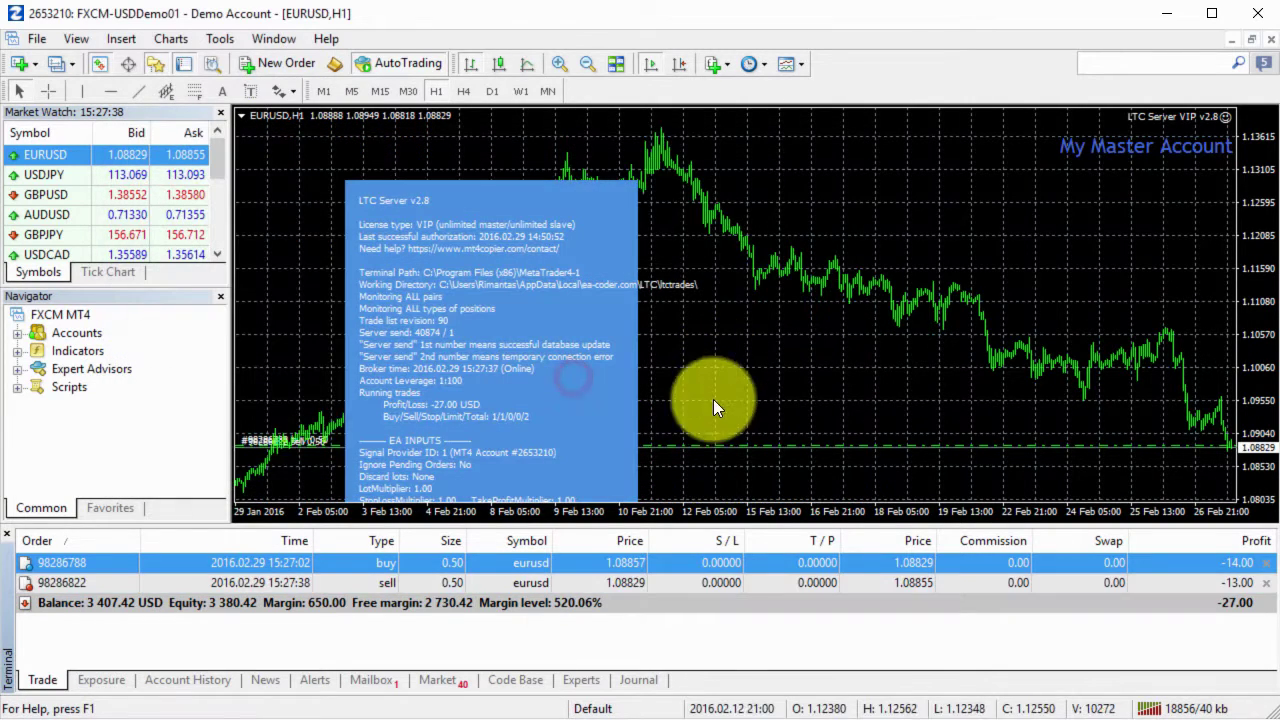
key(alt+Tab)
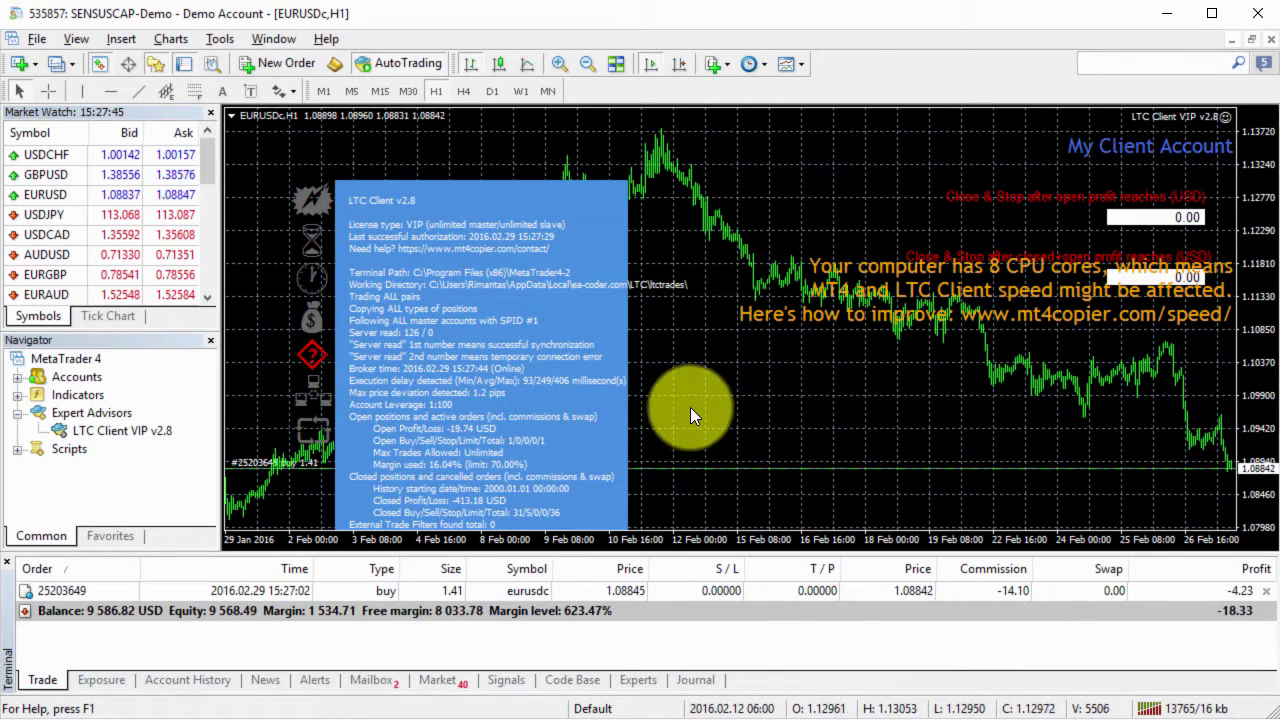
Step: Check the client's Experts log showing the master's EURUSD sell was ignored
mouse_move(316, 352)
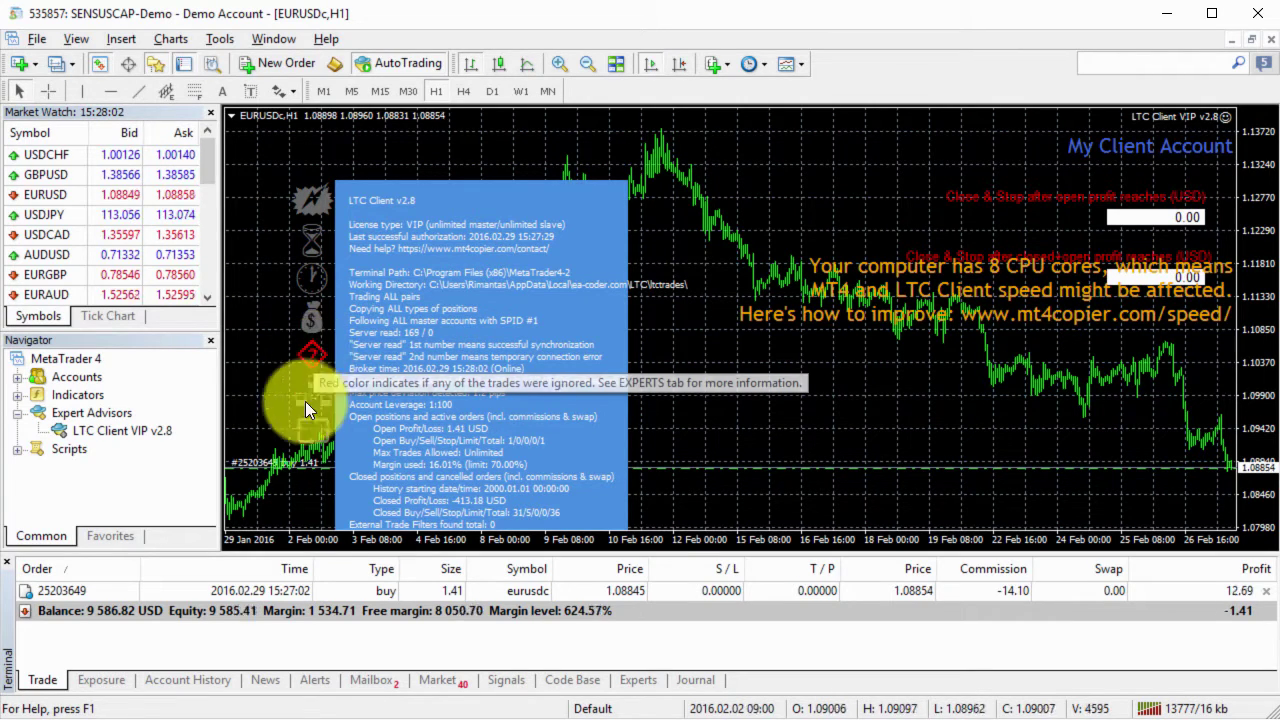
click(637, 682)
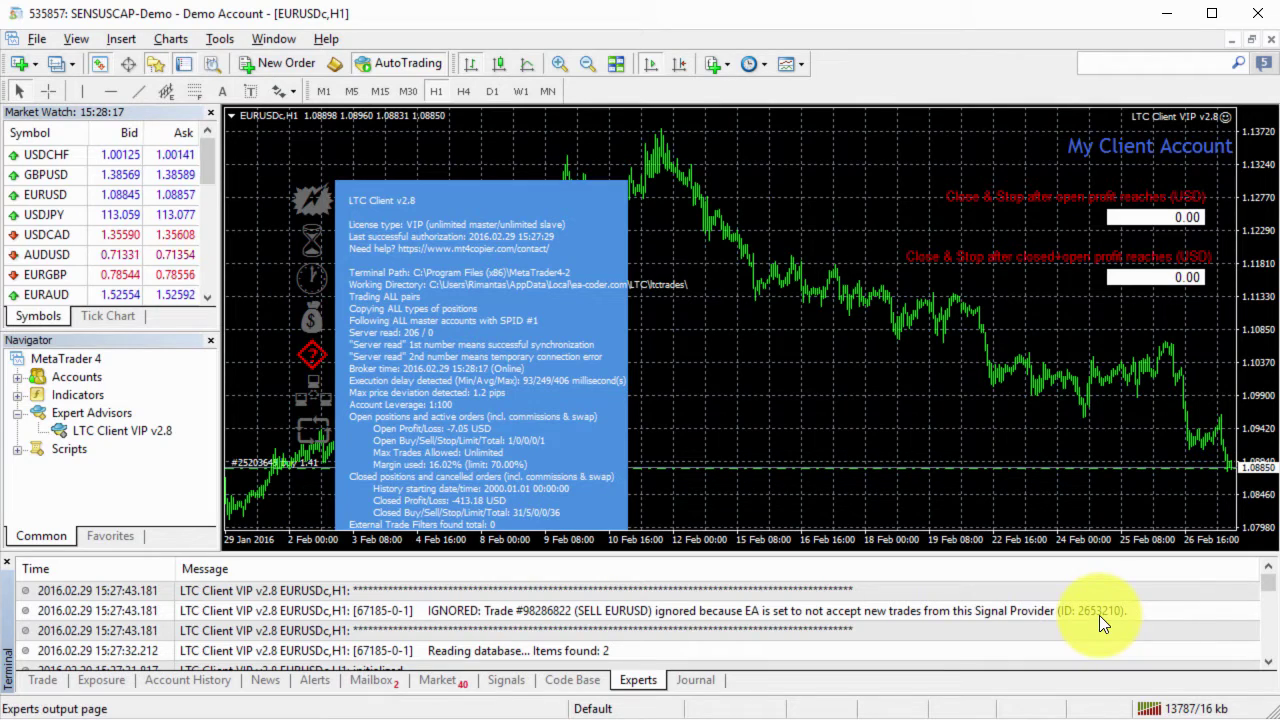
key(alt+Tab)
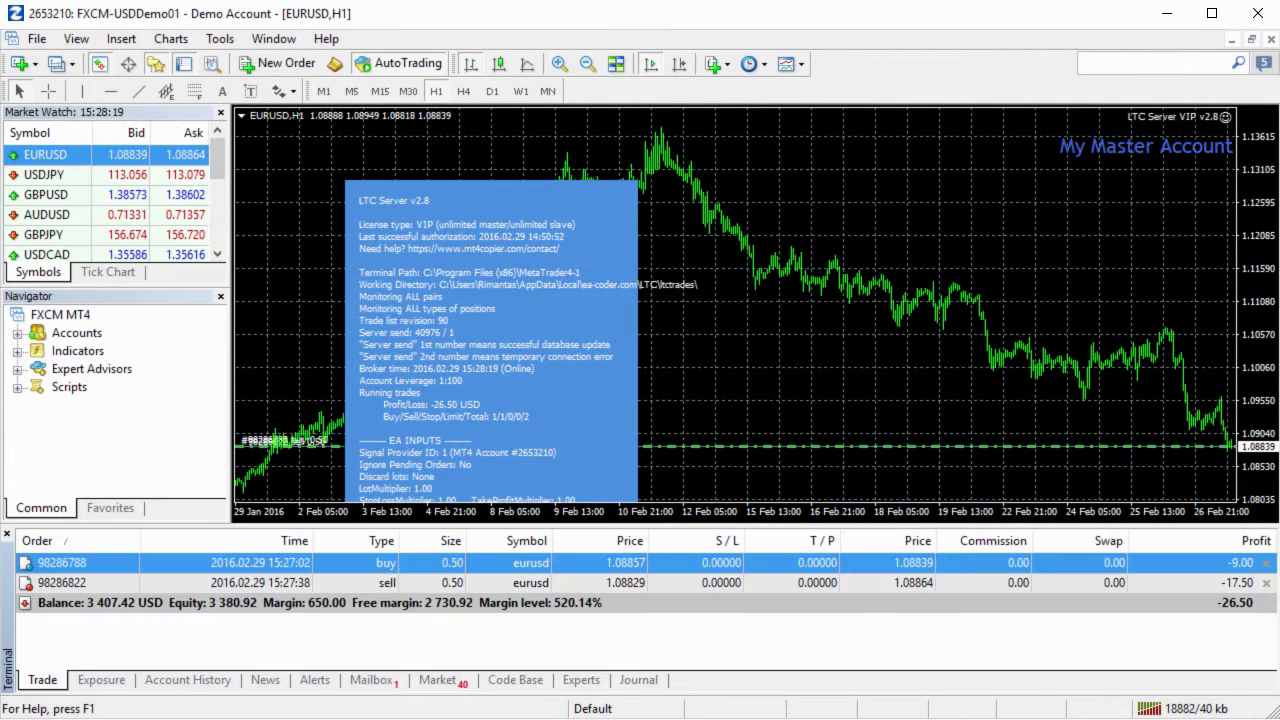
key(alt+Tab)
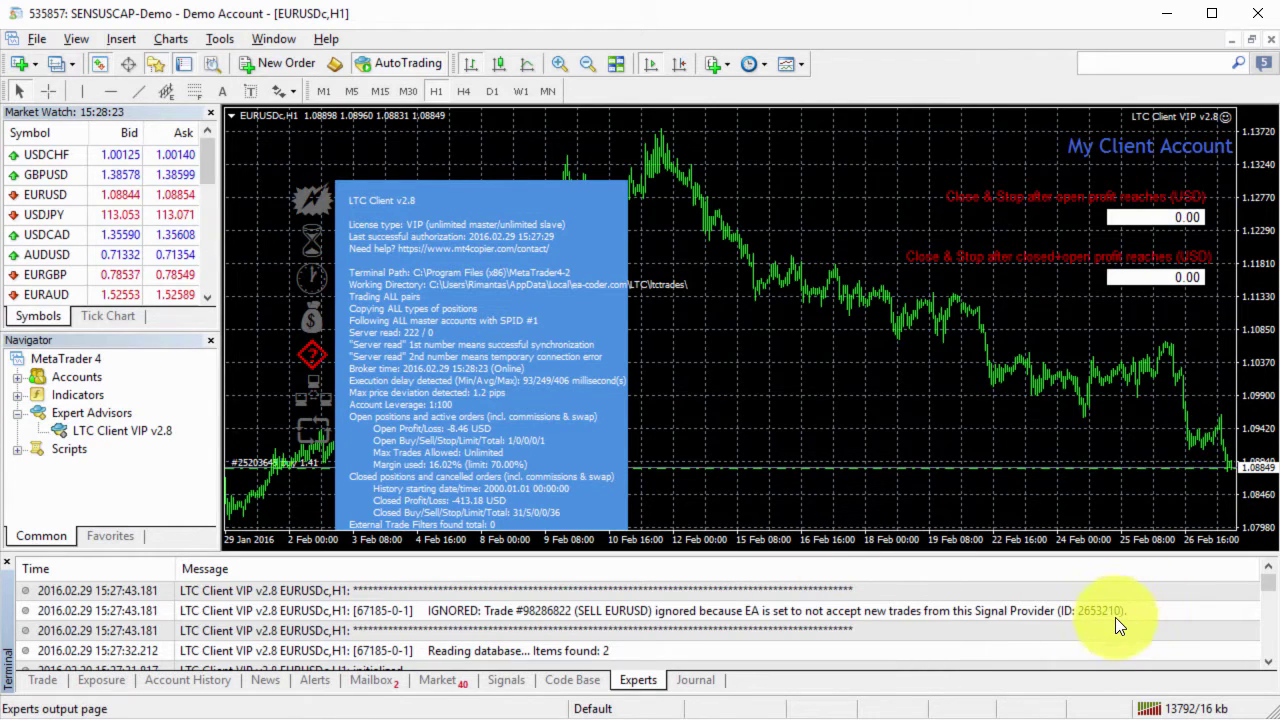
Step: Give the master's EURUSD buy S/L 1.08743 and T/P 1.08940, 100 points either side
click(45, 680)
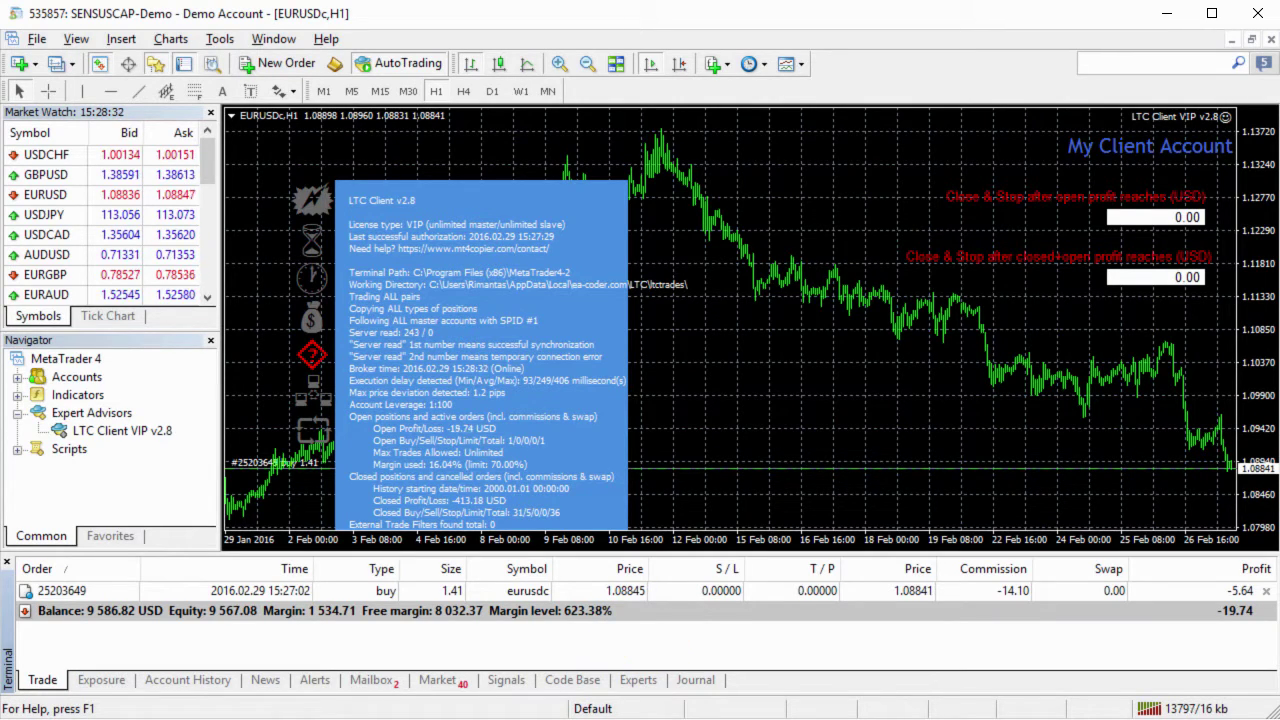
key(alt+Tab)
click(691, 565)
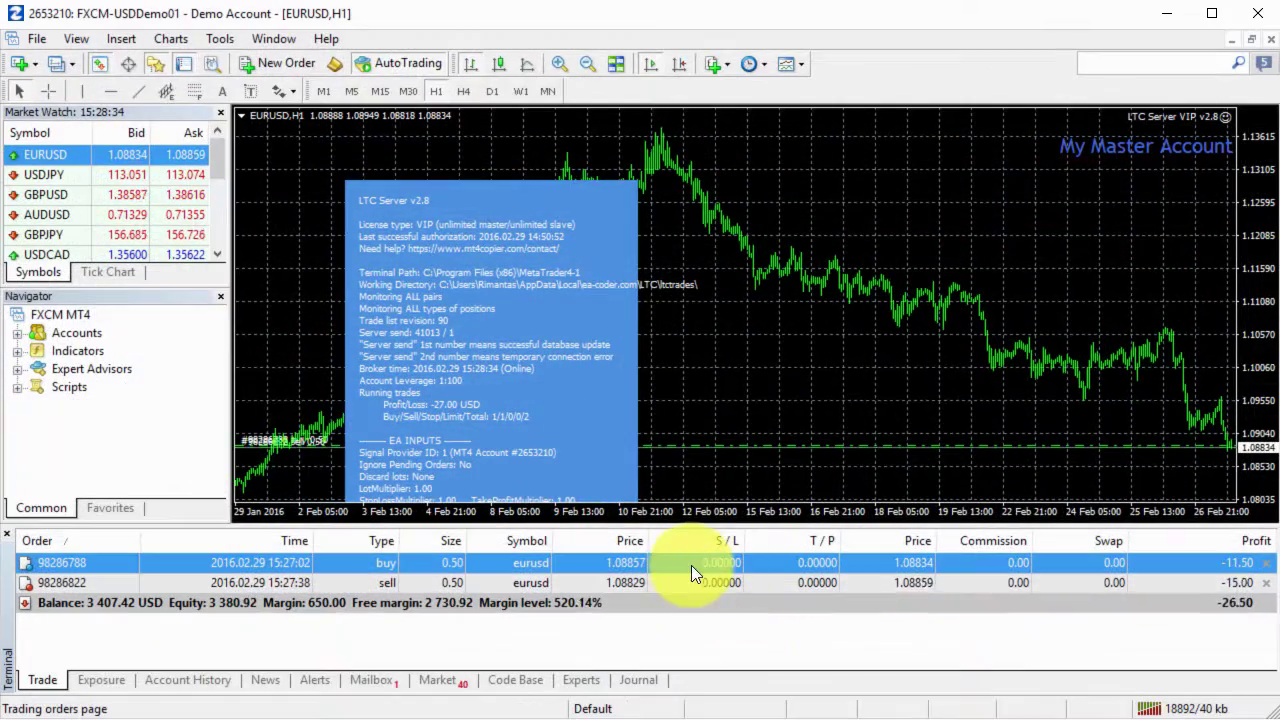
double_click(727, 564)
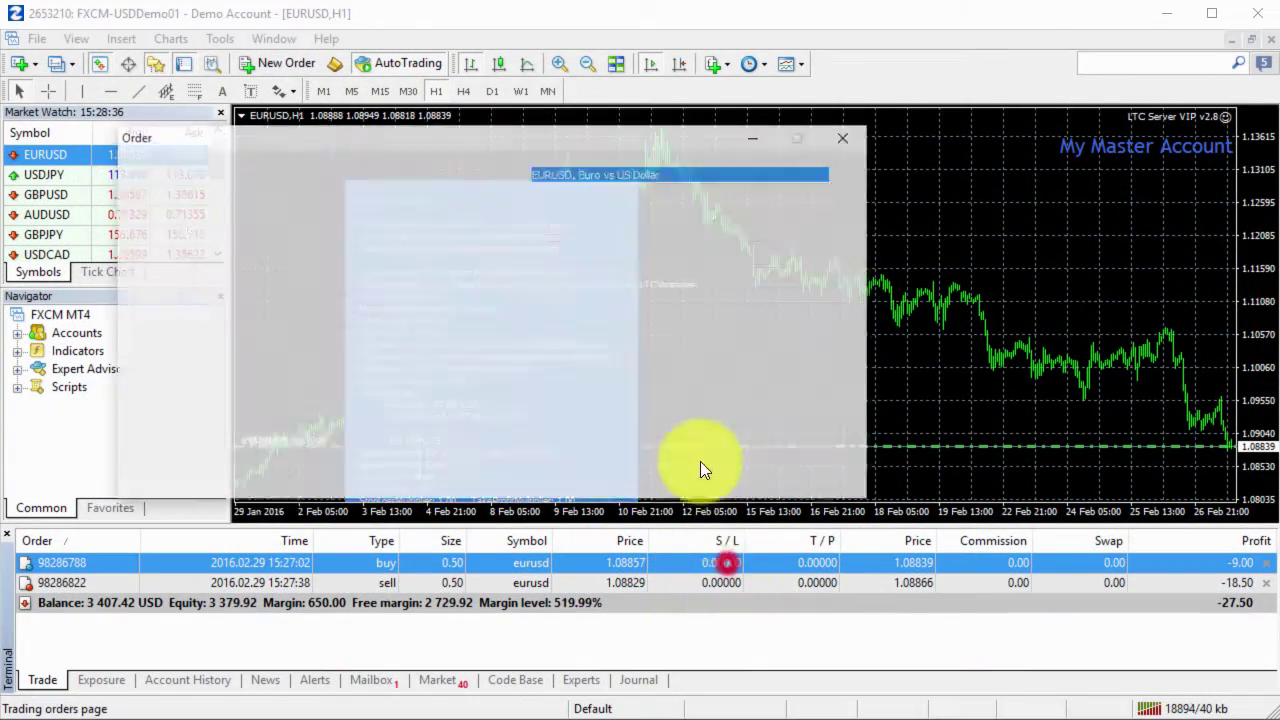
click(565, 364)
click(763, 362)
click(674, 422)
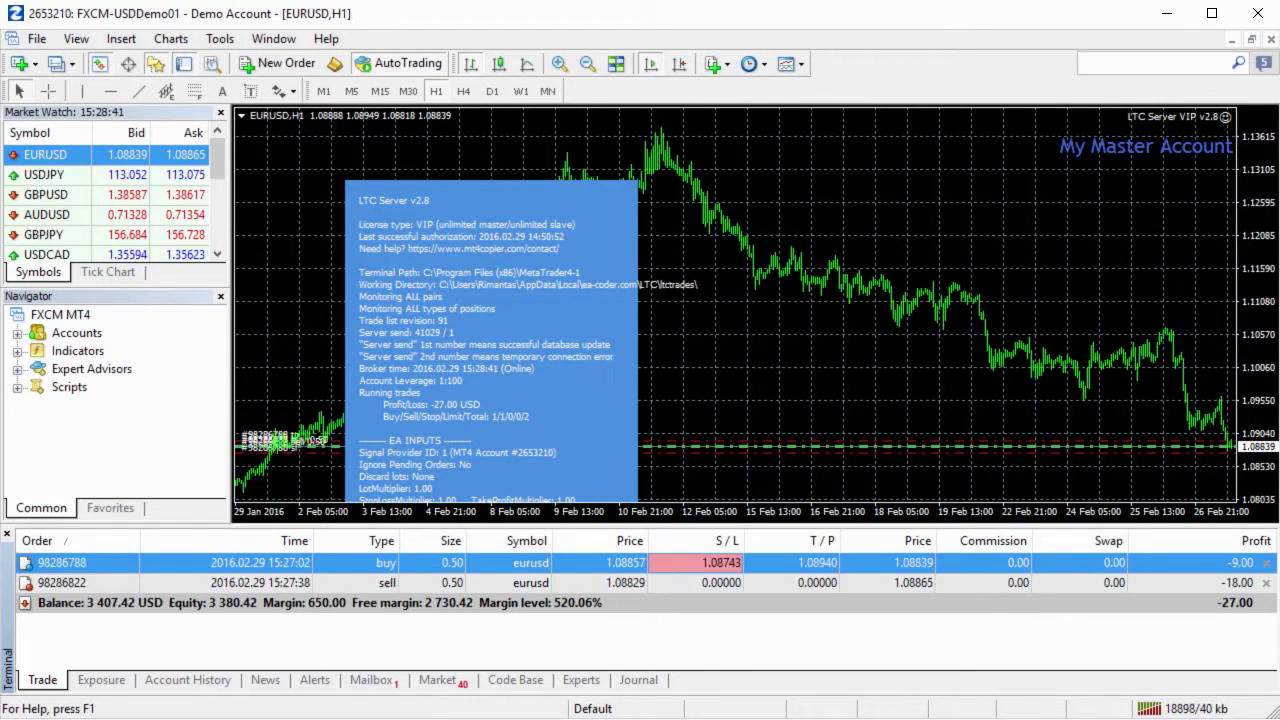
Step: Confirm the client's eurusdc buy copied the same stop loss and take profit levels
key(alt+Tab)
click(752, 612)
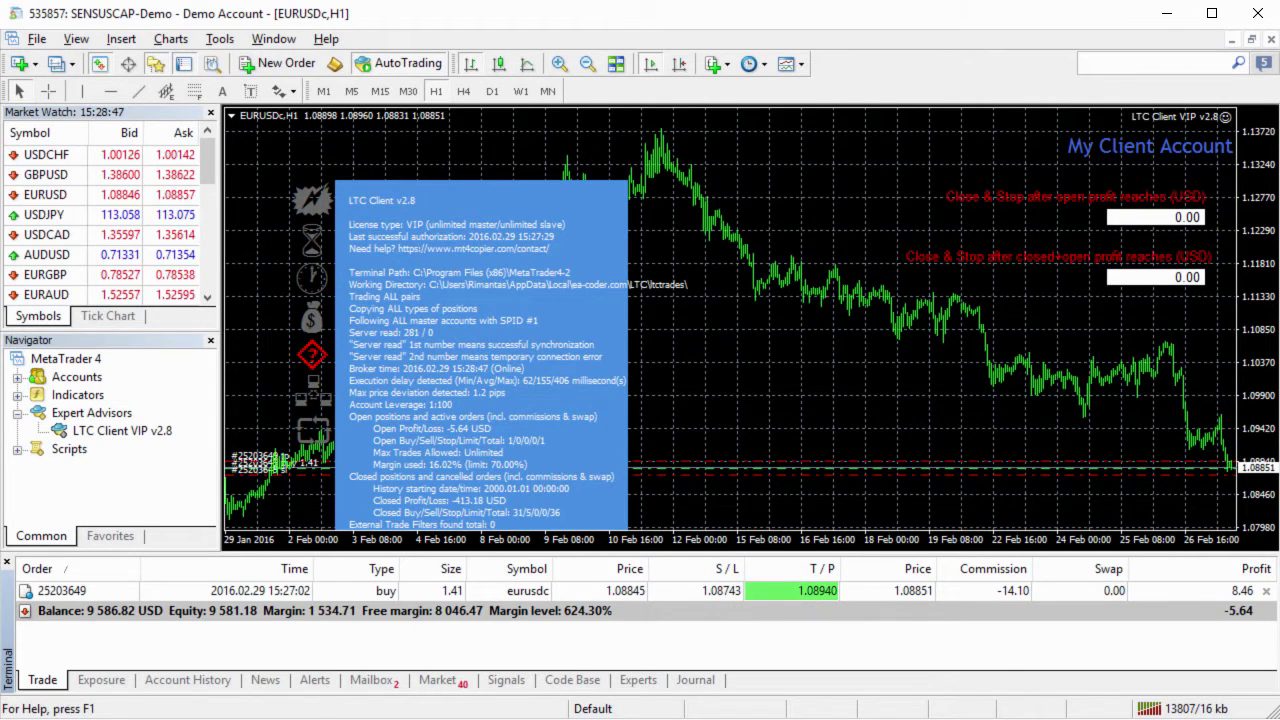
key(alt+Tab)
Step: Close the master's EURUSD buy and sell, confirming the client's eurusdc buy closes too
click(1266, 562)
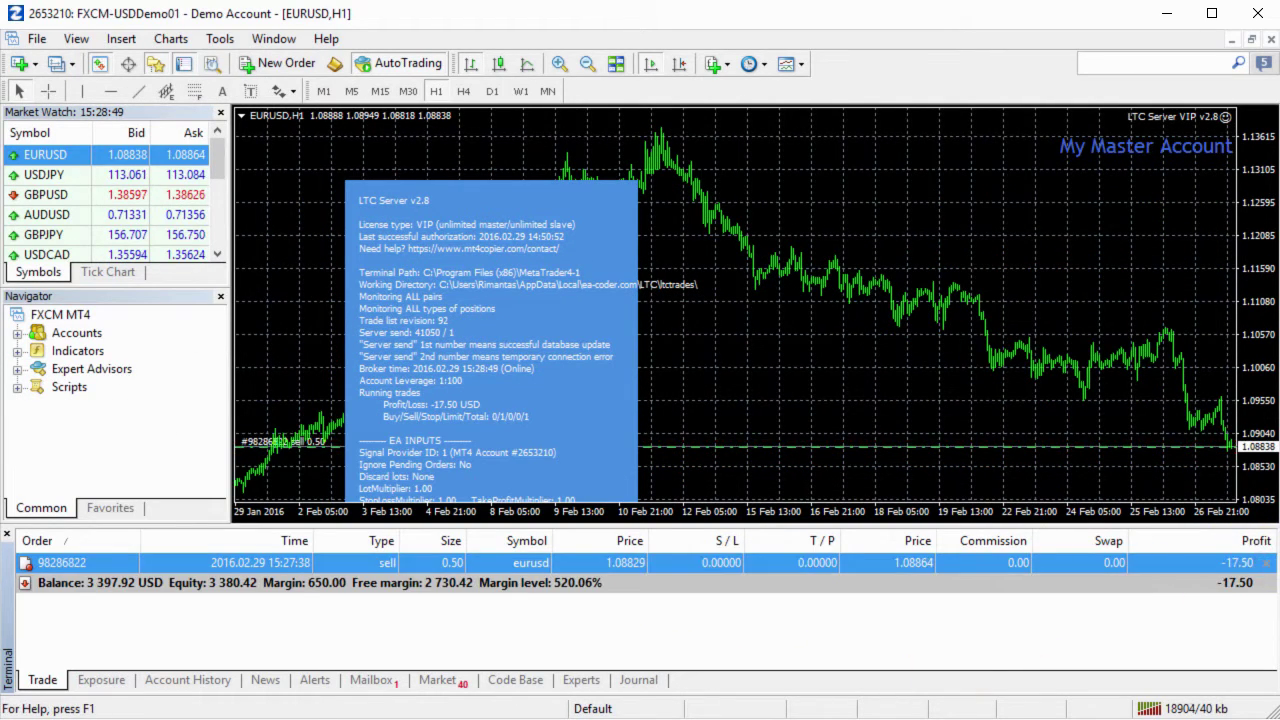
key(alt+Tab)
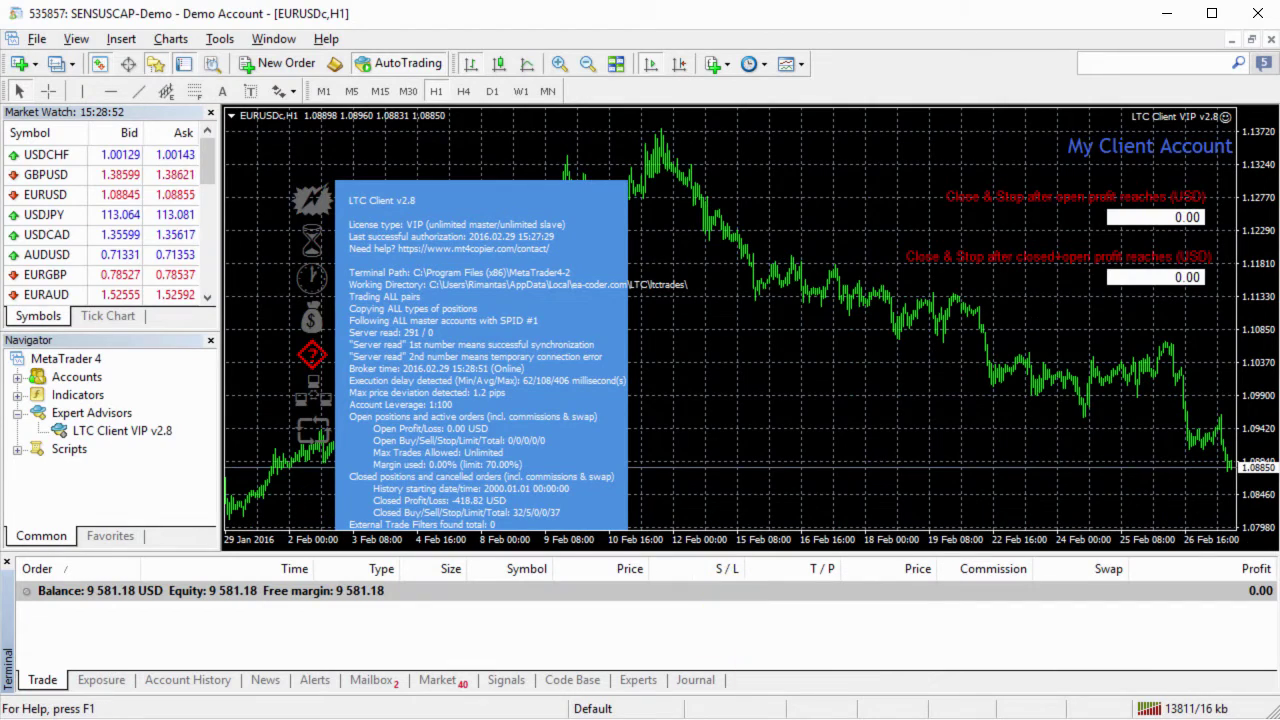
key(alt+Tab)
click(1266, 564)
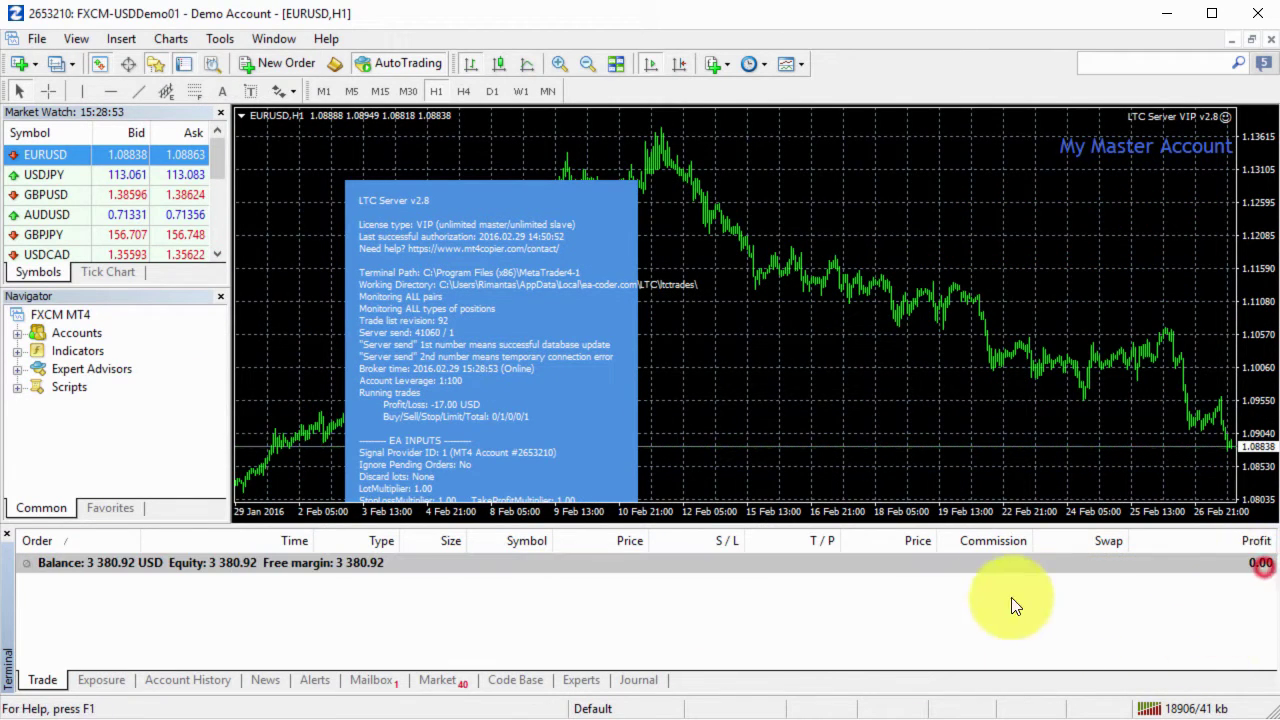
key(alt+Tab)
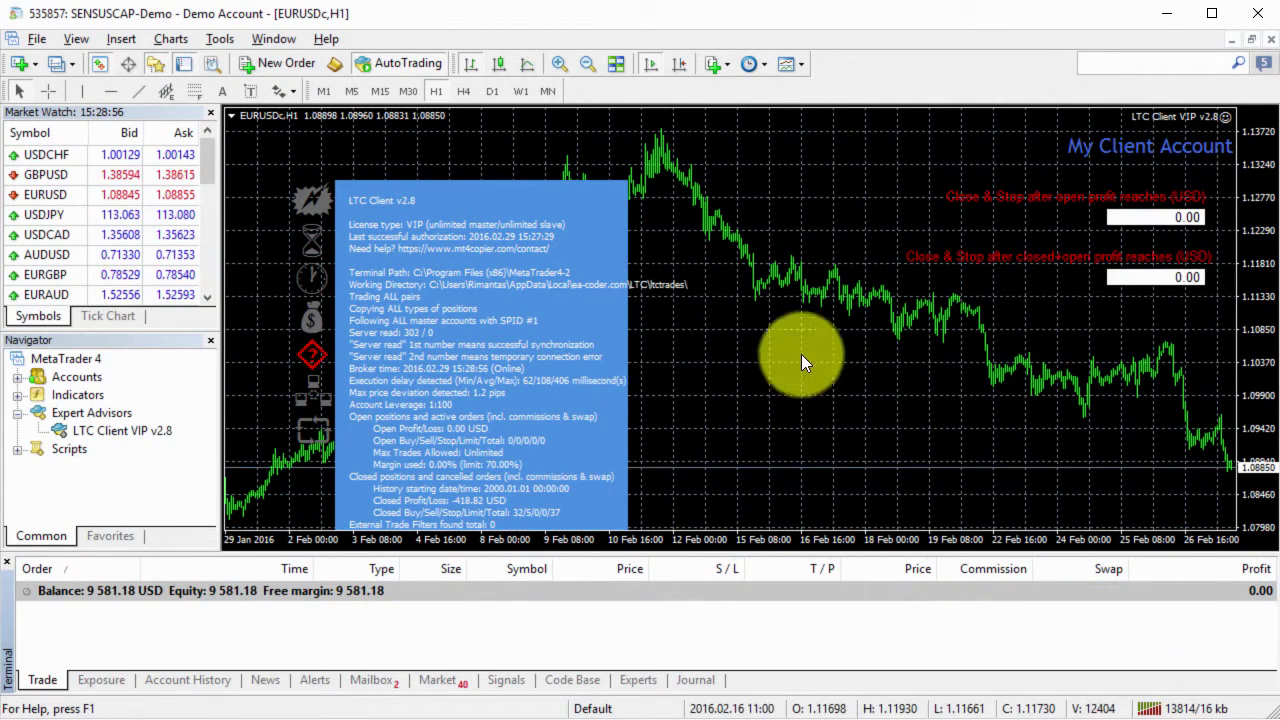
Step: Switch the LTC Client expert's AcceptNewTradeSignals input back to true and apply it
click(1211, 118)
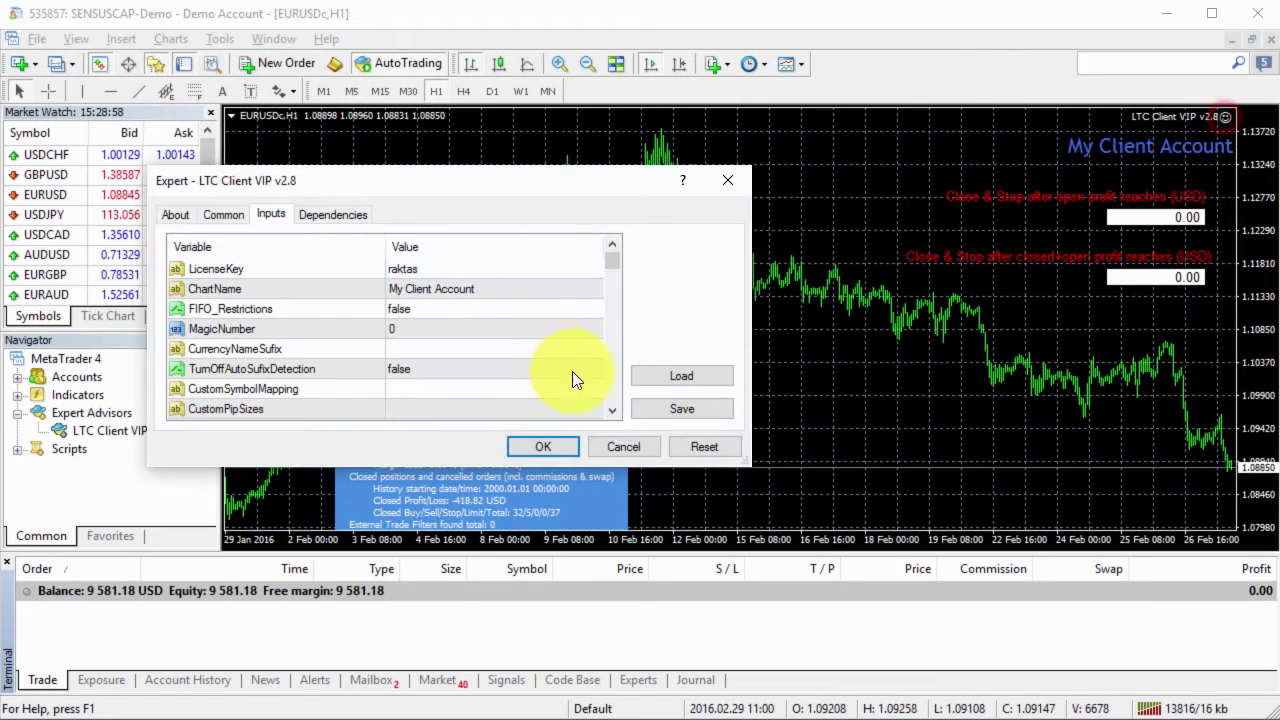
click(616, 383)
click(618, 388)
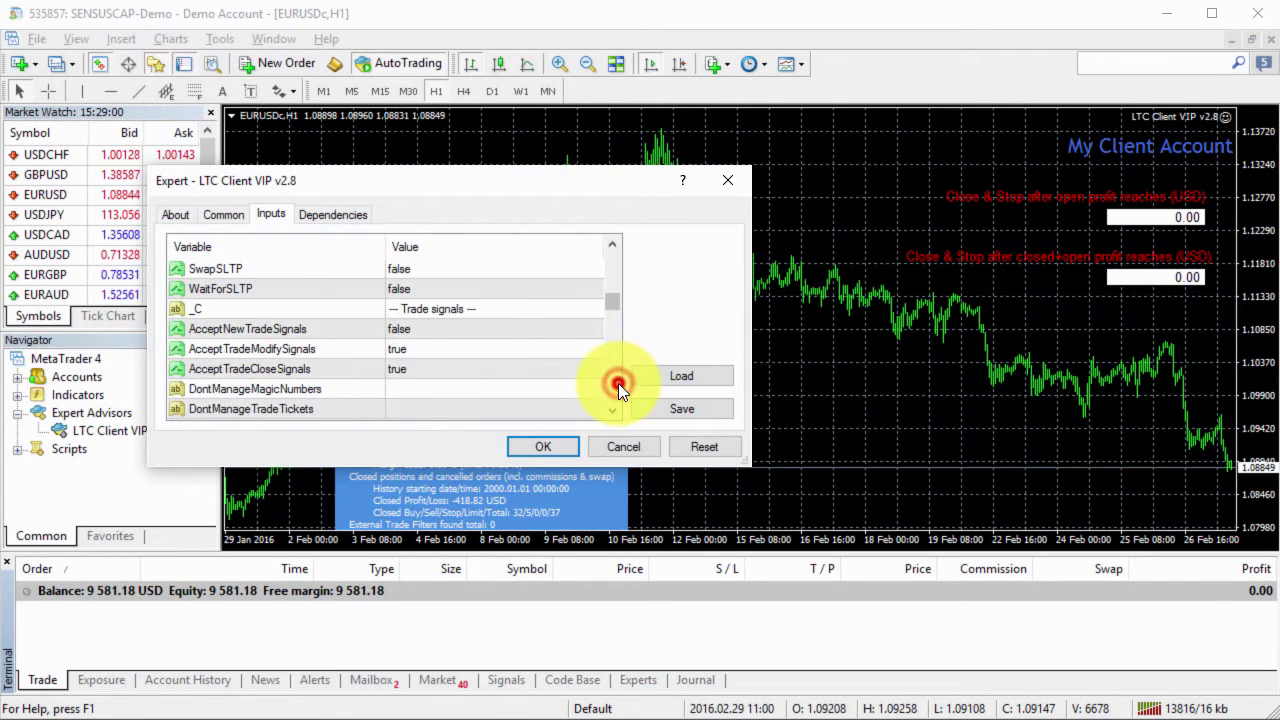
click(415, 329)
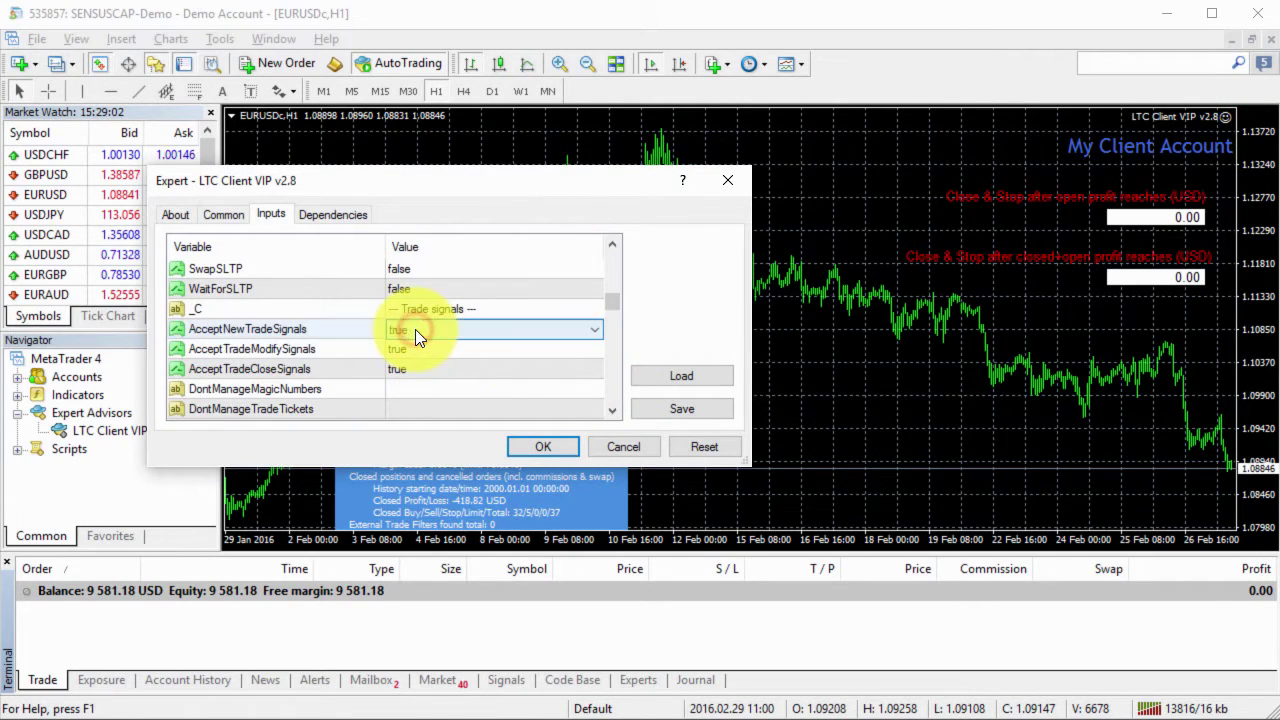
click(356, 348)
click(543, 446)
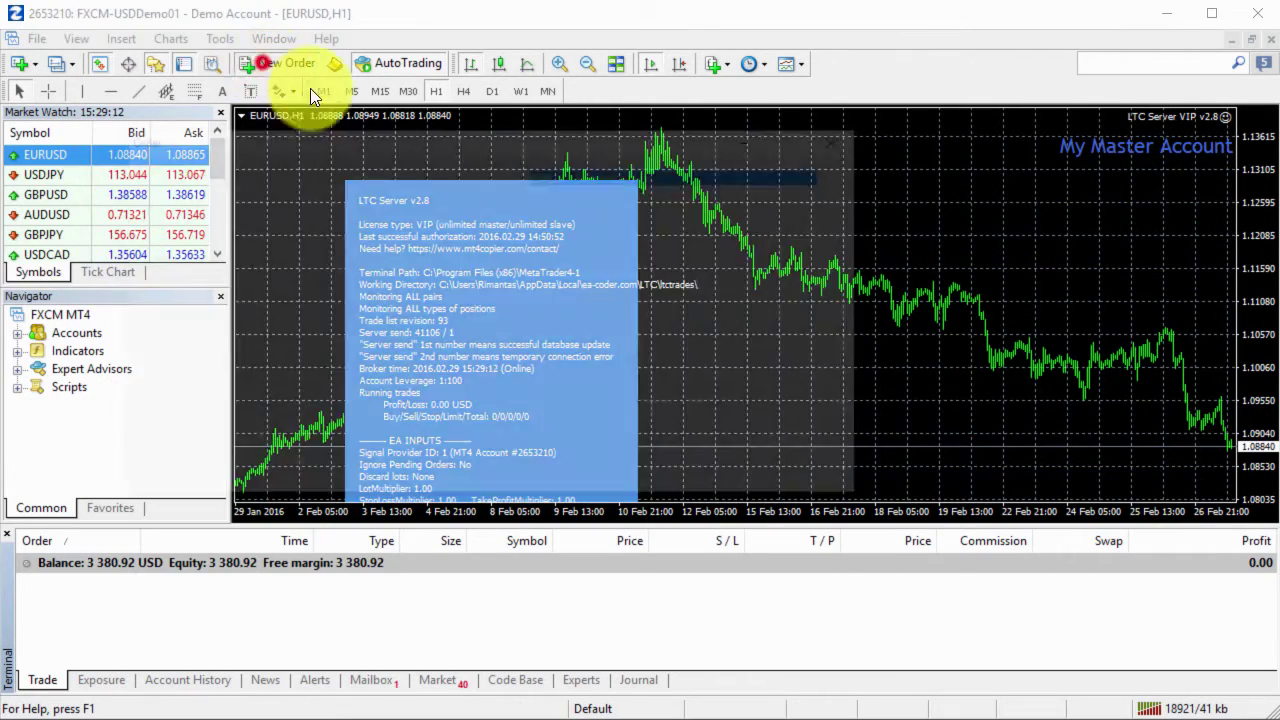
Step: Buy 0.50 EURUSD on the master and select the copied 1.42-lot eurusdc buy on the client
click(270, 63)
click(698, 379)
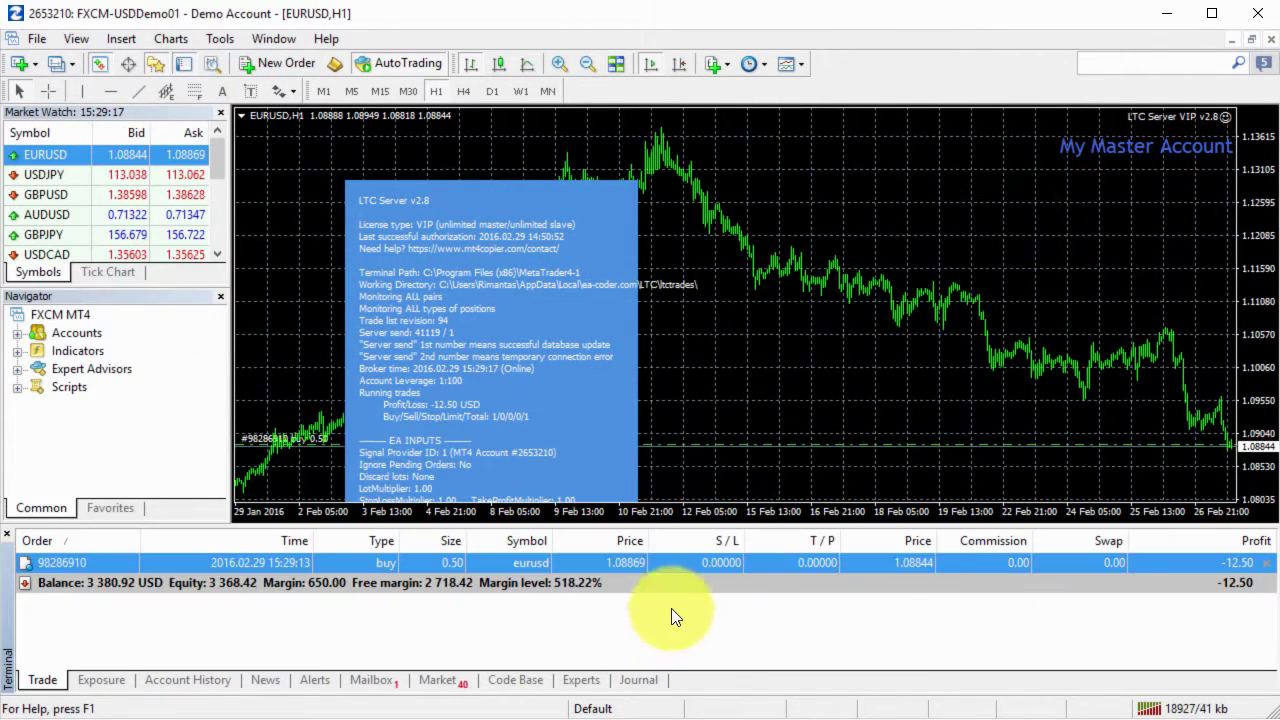
double_click(761, 567)
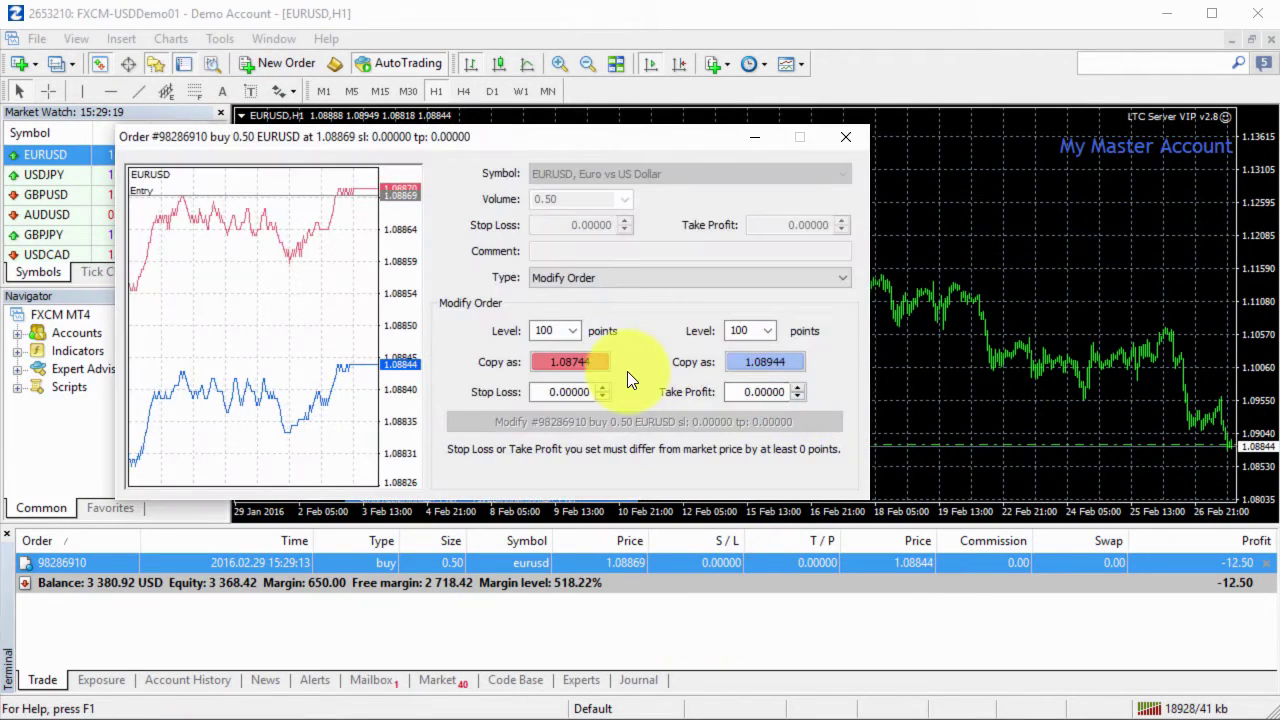
click(846, 137)
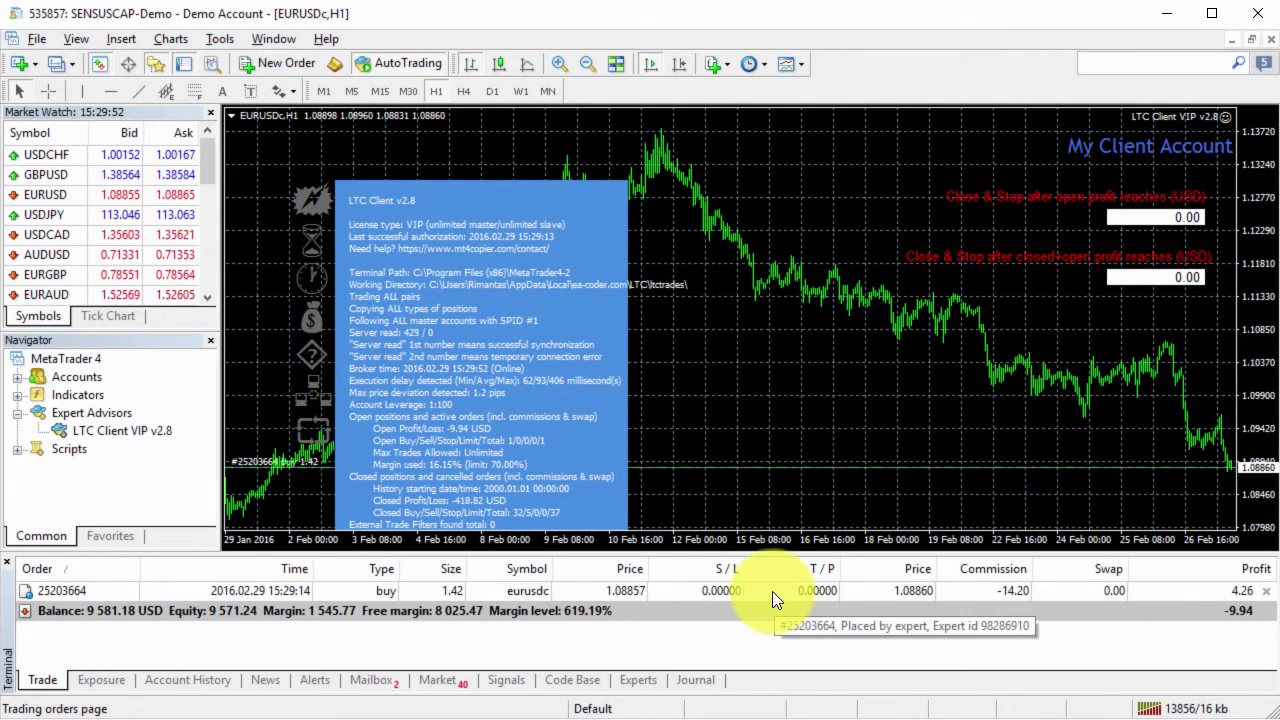
click(772, 591)
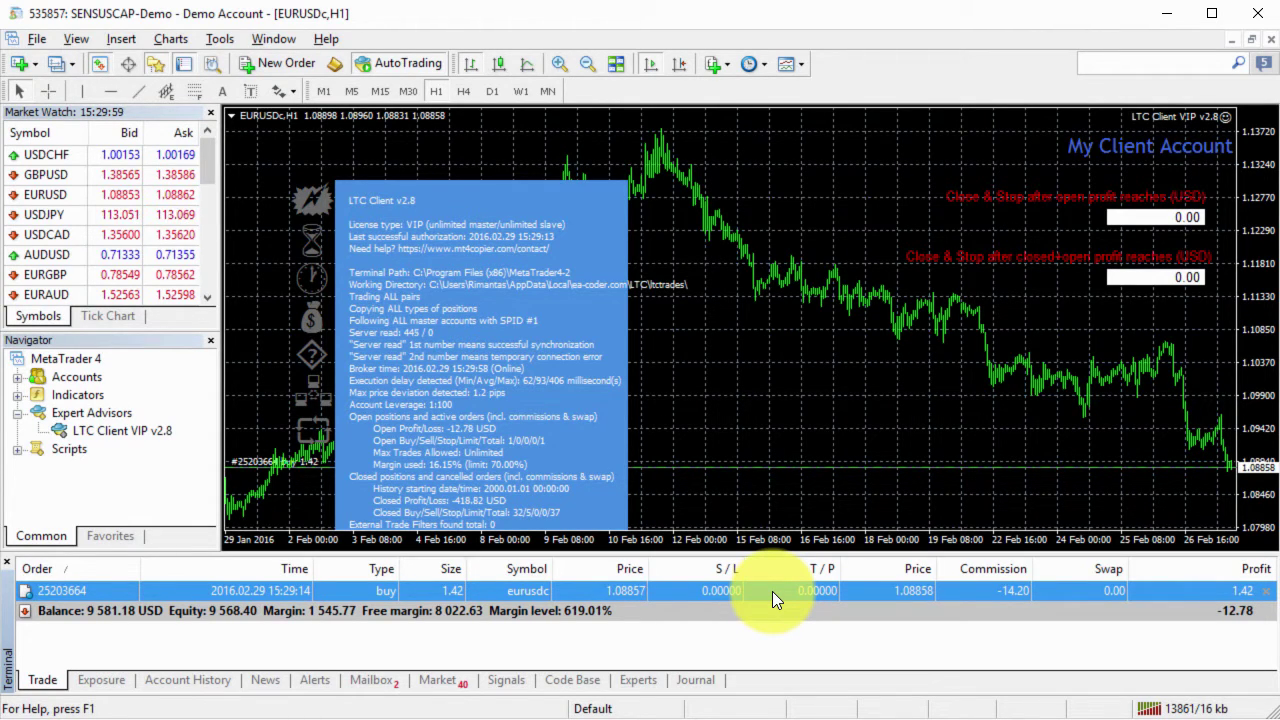
Step: Modify the client eurusdc buy with S/L 1.08658 and T/P 1.09058, 200 points from price
double_click(774, 590)
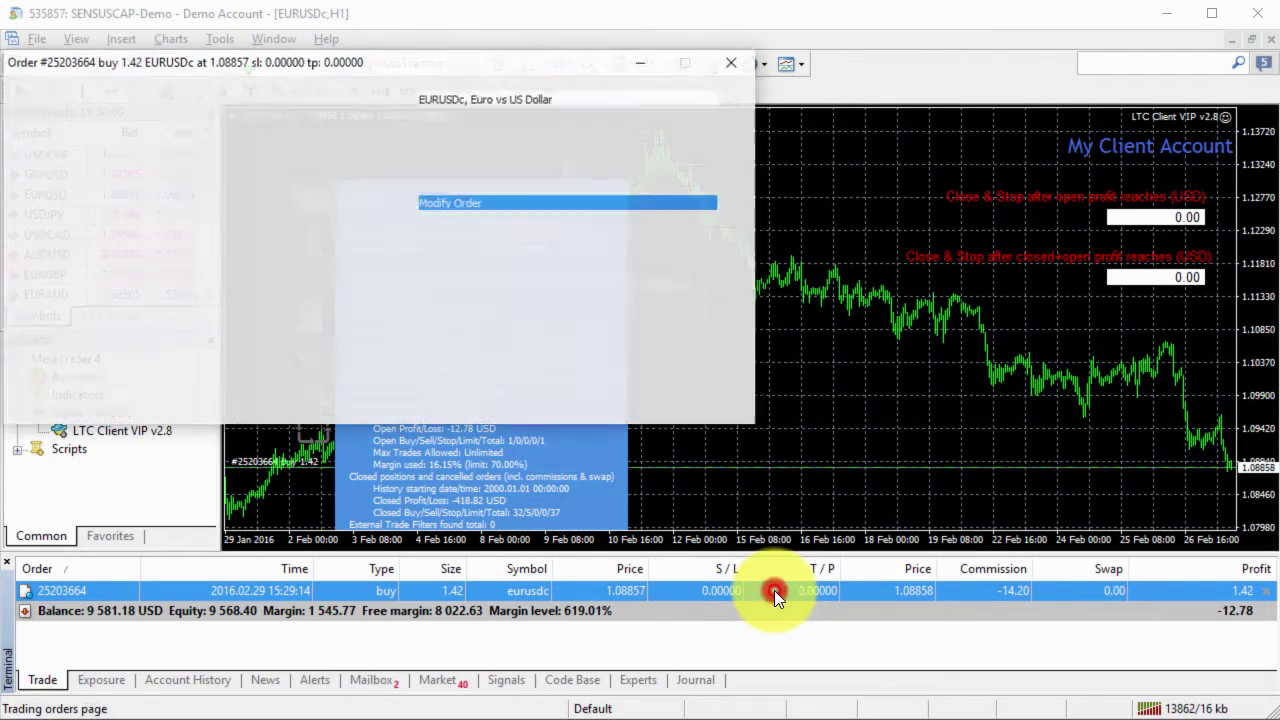
scroll(444, 258, down, 2)
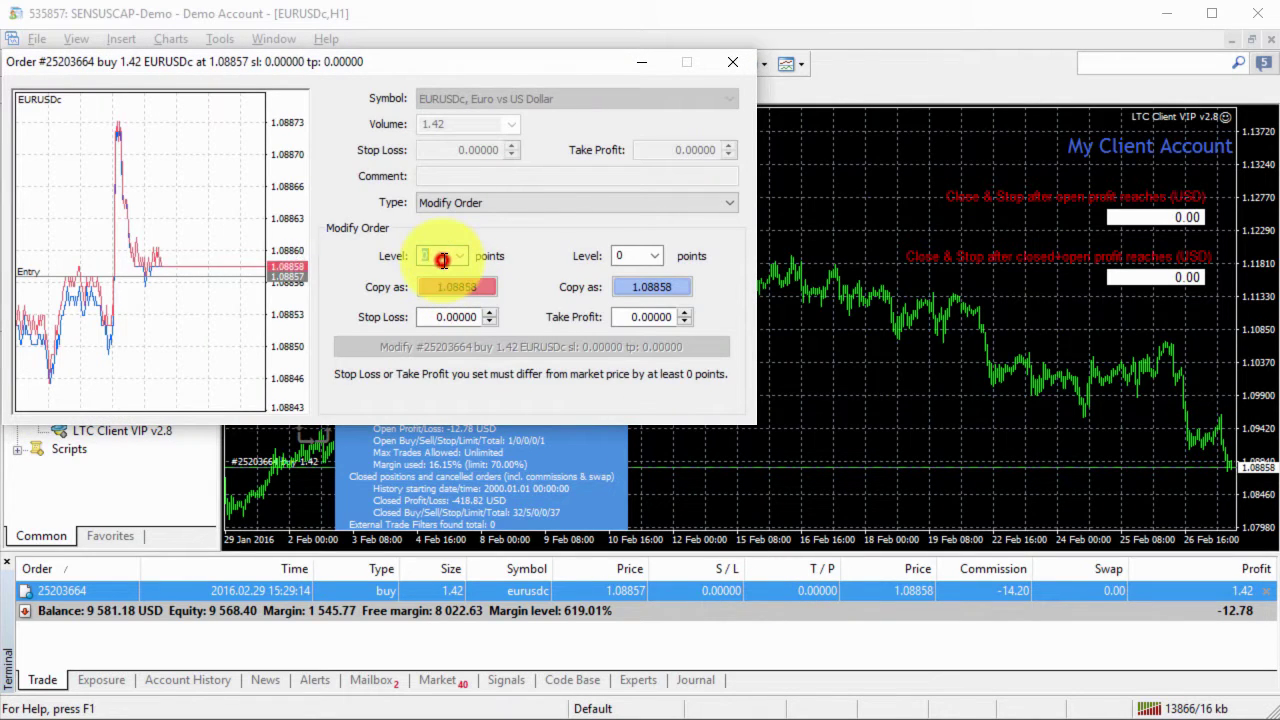
click(454, 288)
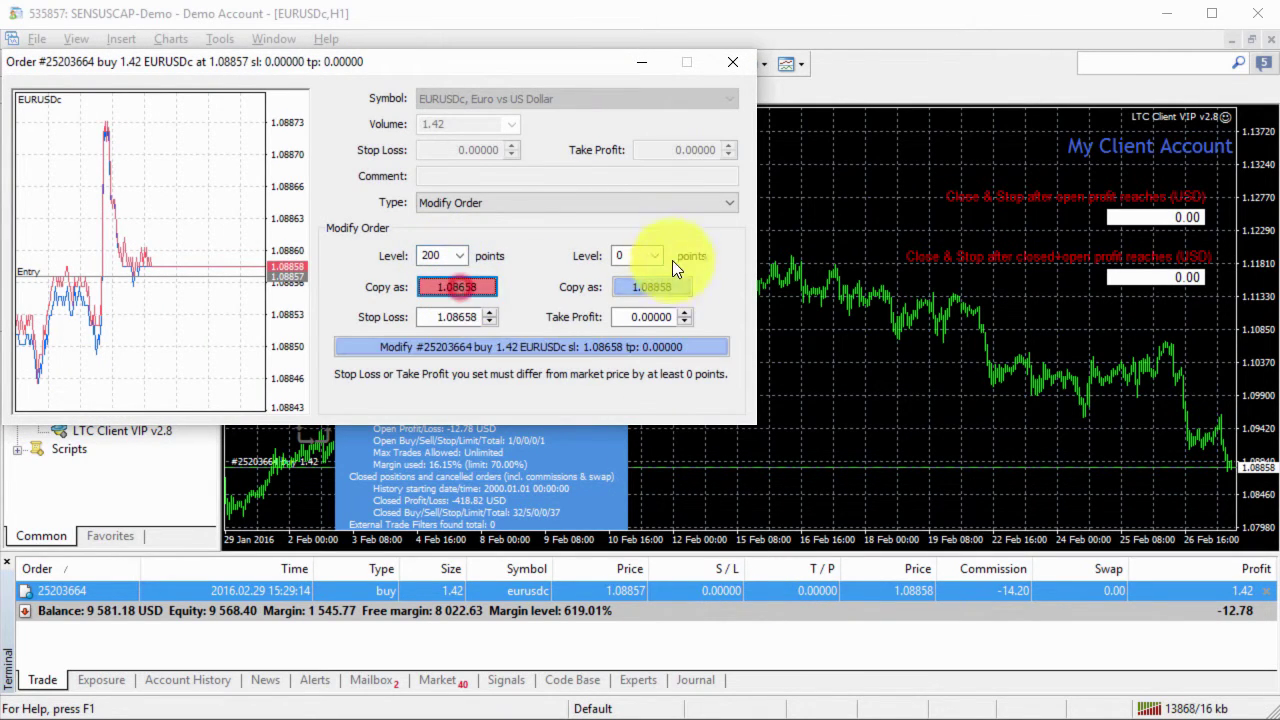
click(650, 257)
click(643, 256)
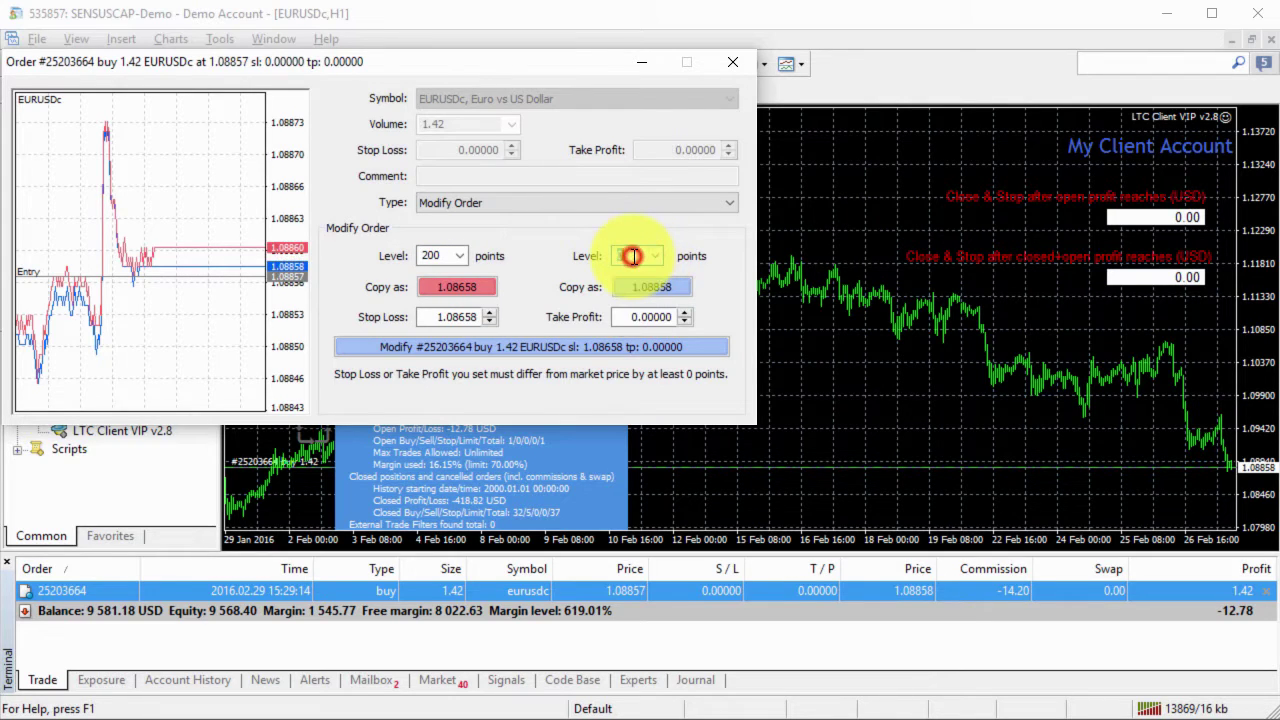
text(200)
click(637, 289)
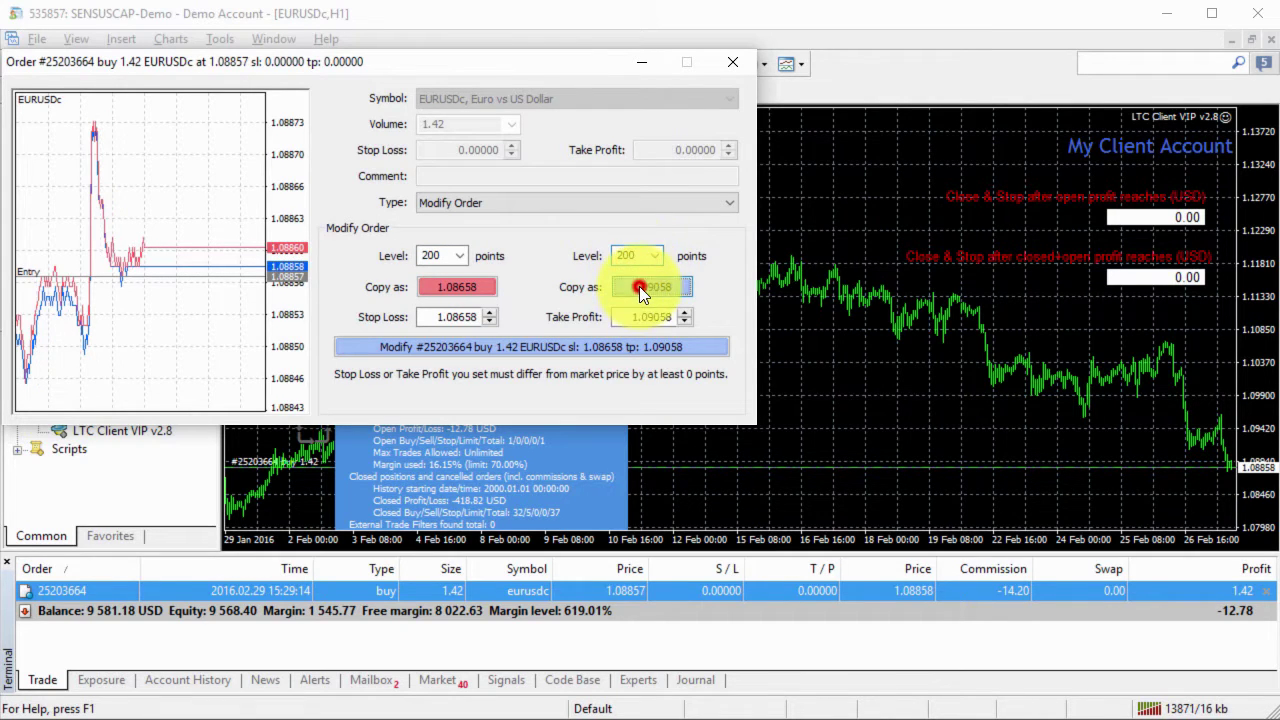
click(590, 347)
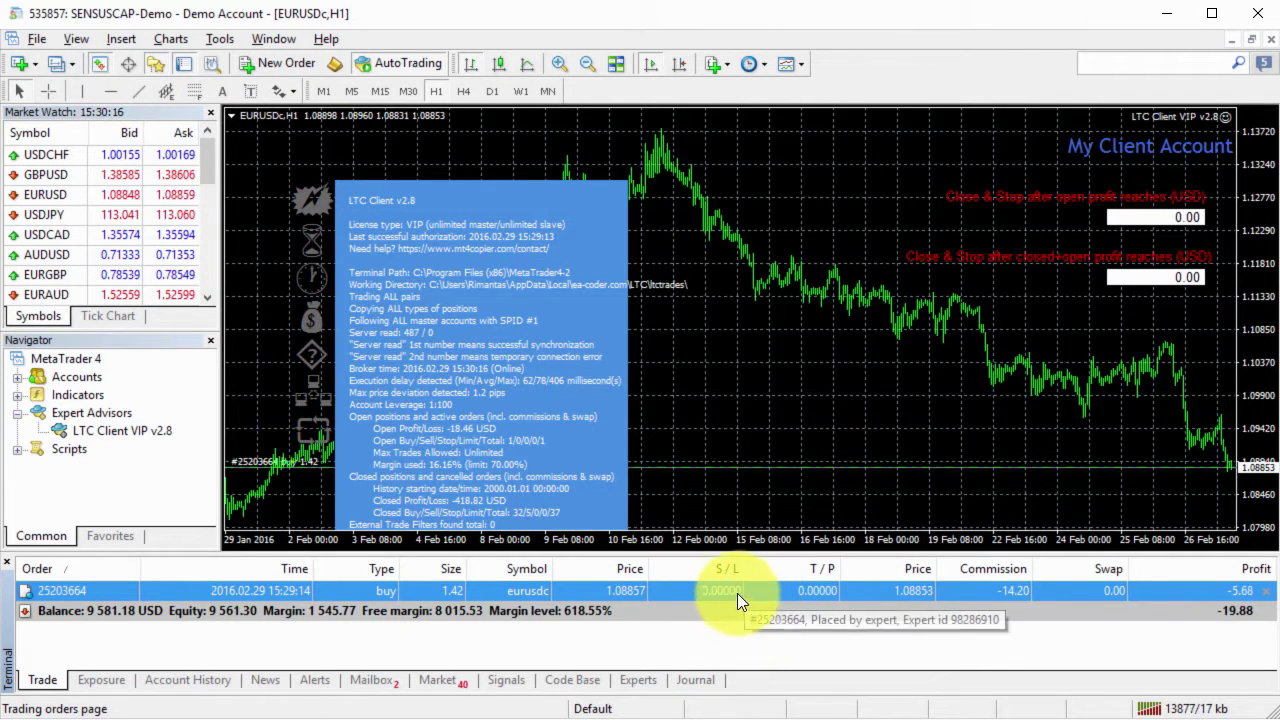
click(638, 680)
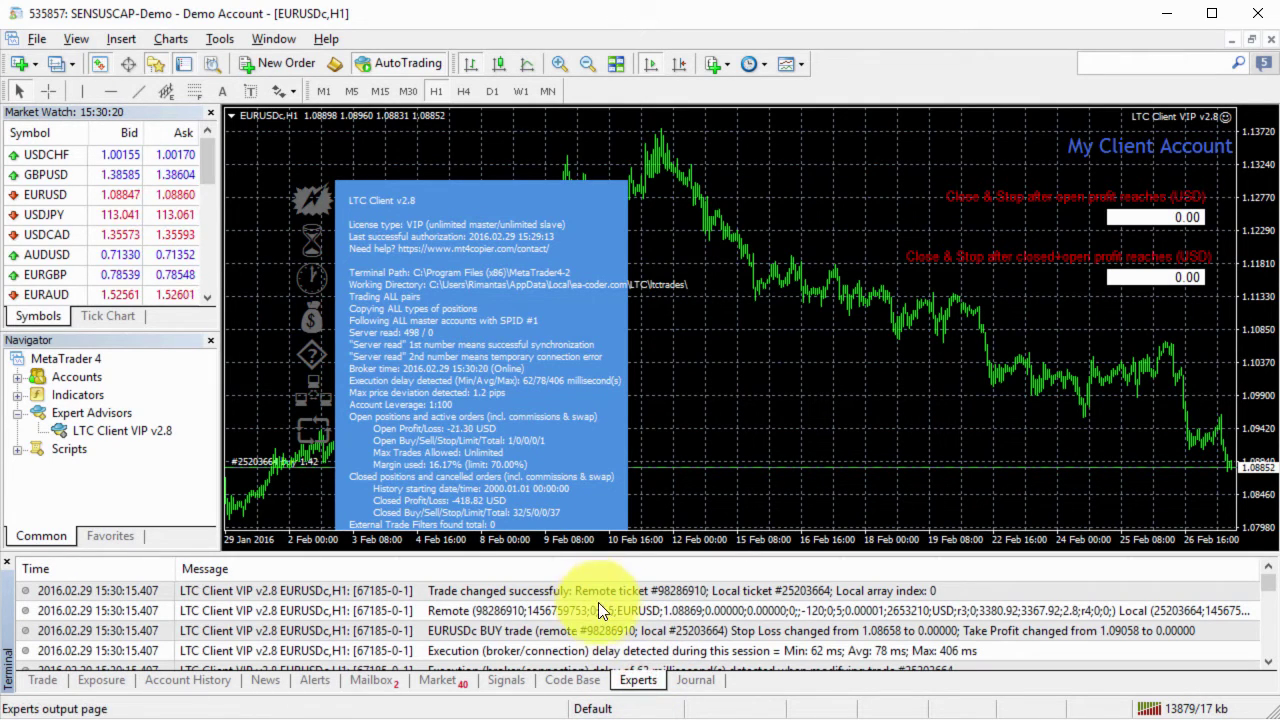
click(619, 652)
scroll(622, 651, down, 1)
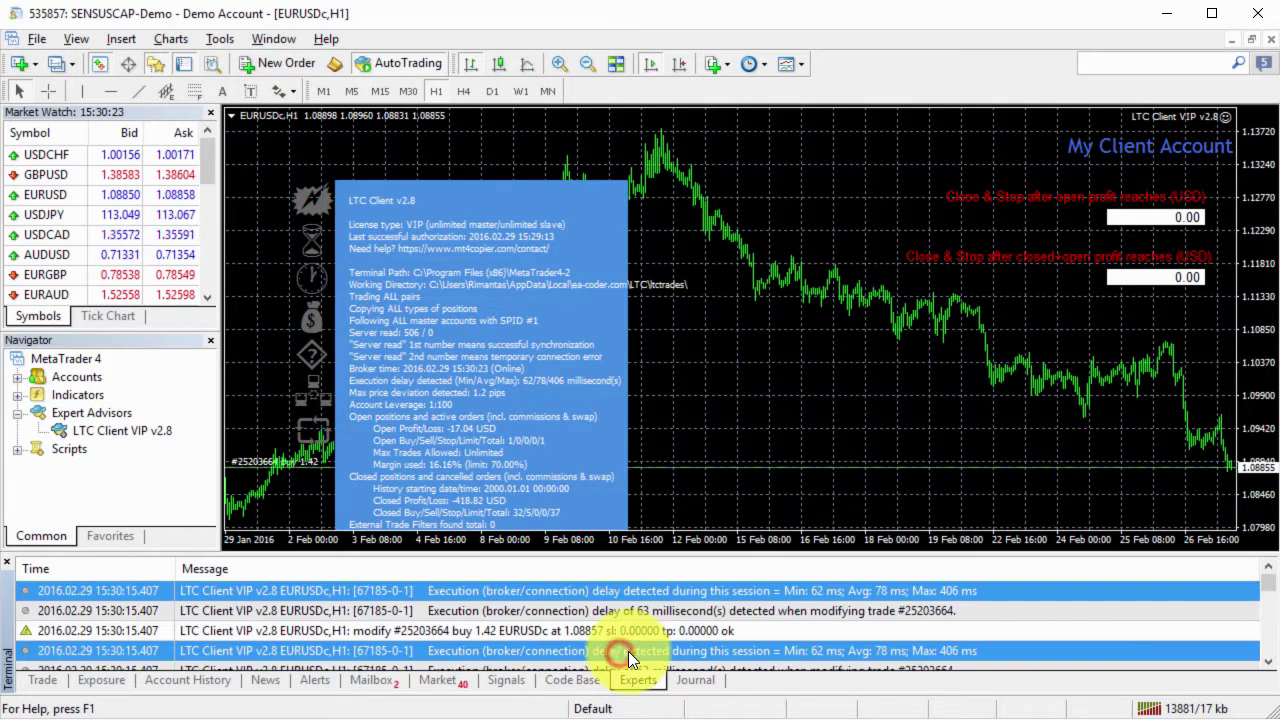
click(507, 631)
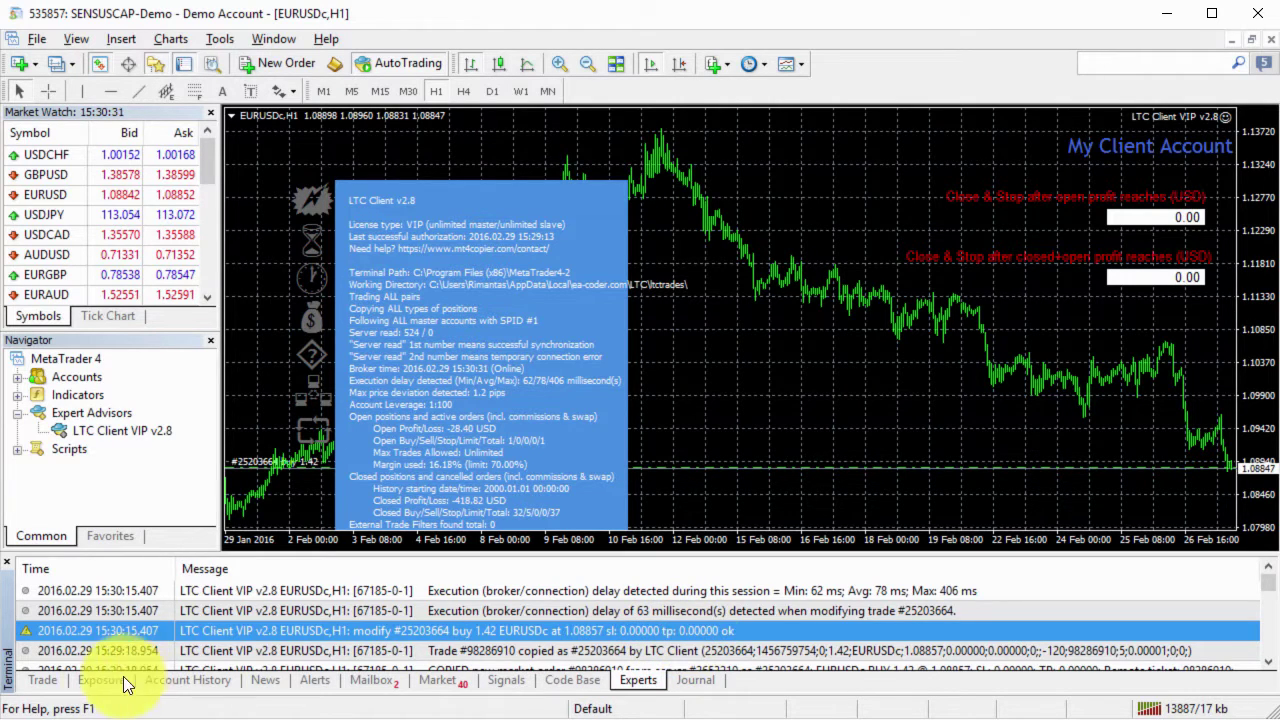
click(42, 679)
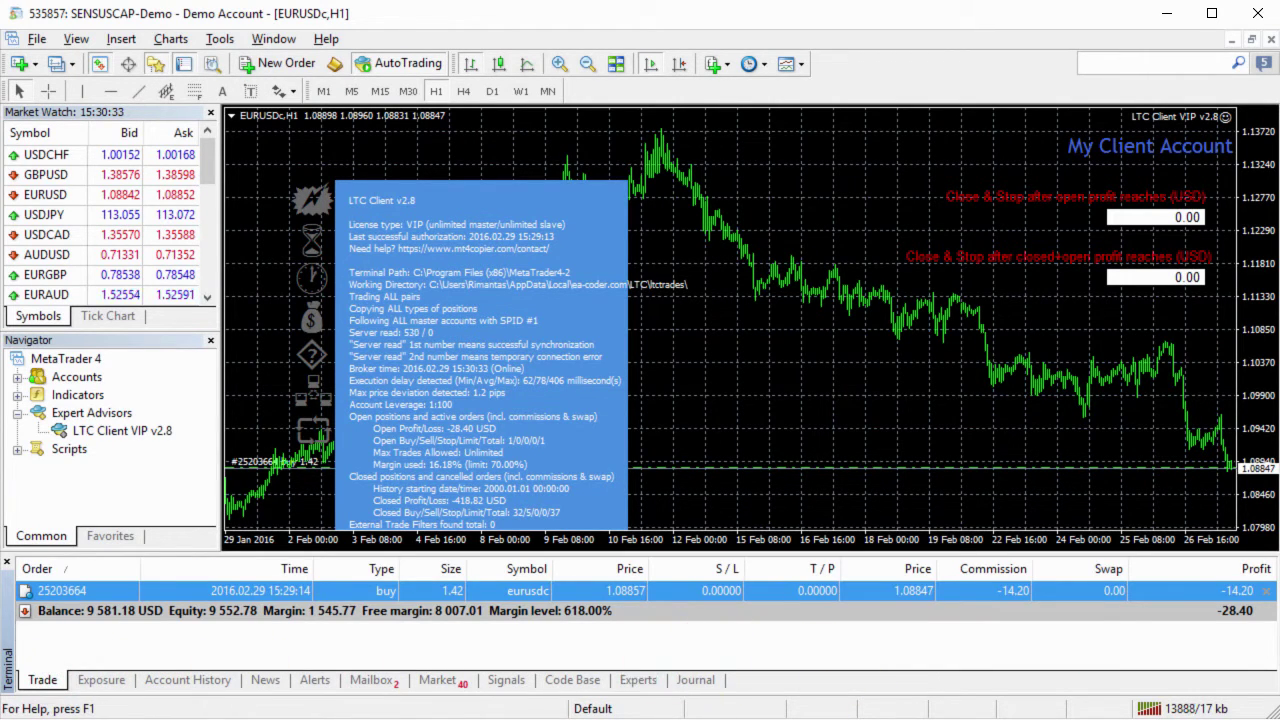
Step: Set the LTC Client EA's AcceptTradeModifySignals input to false and apply the change
key(alt+Tab)
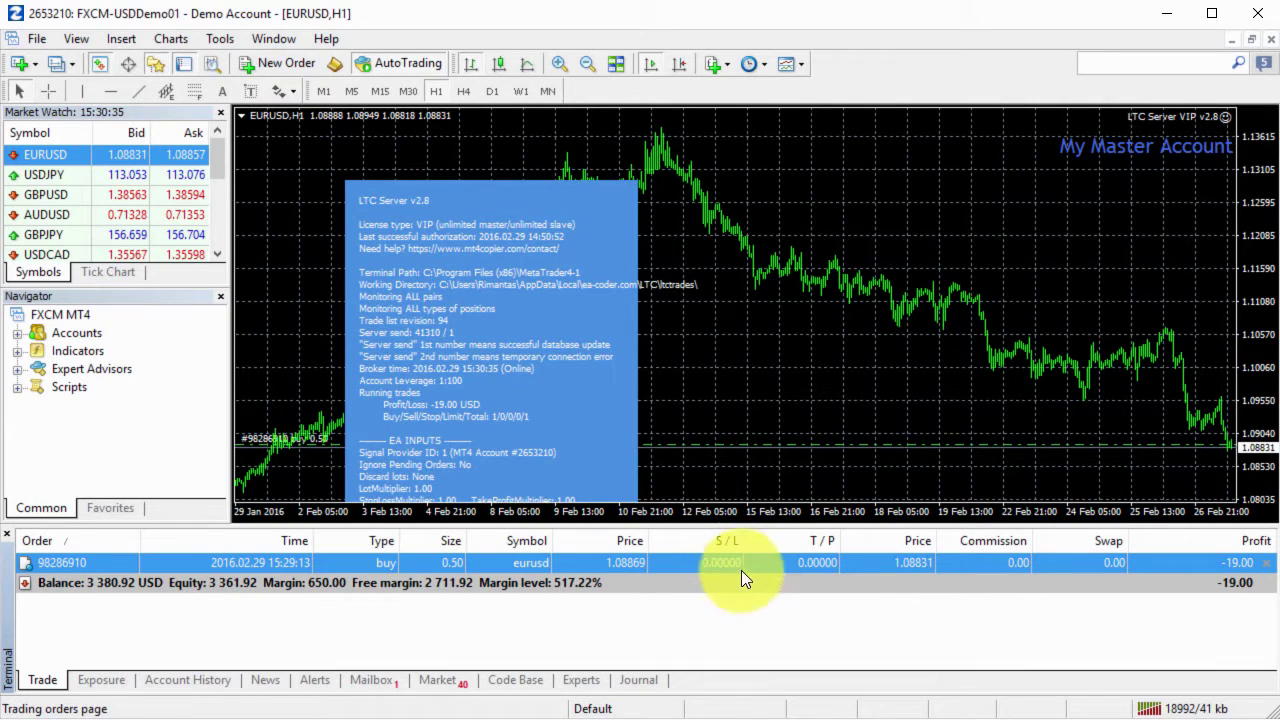
key(alt+Tab)
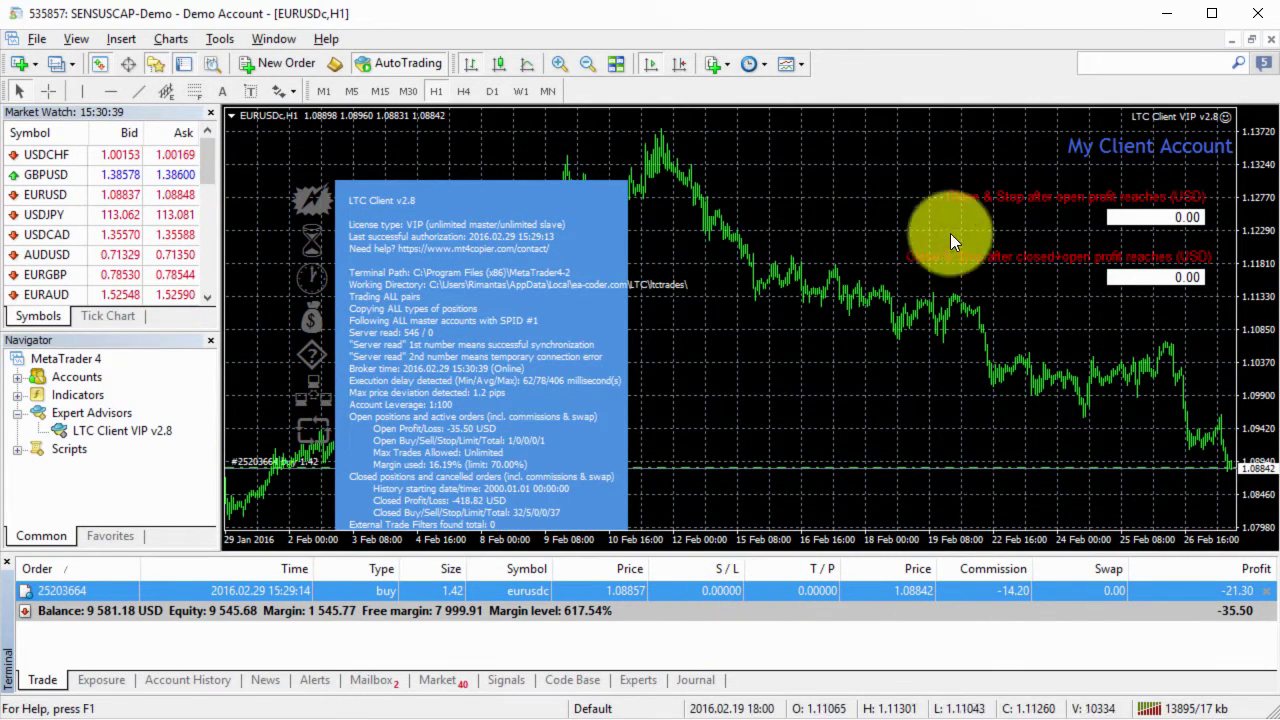
click(1225, 117)
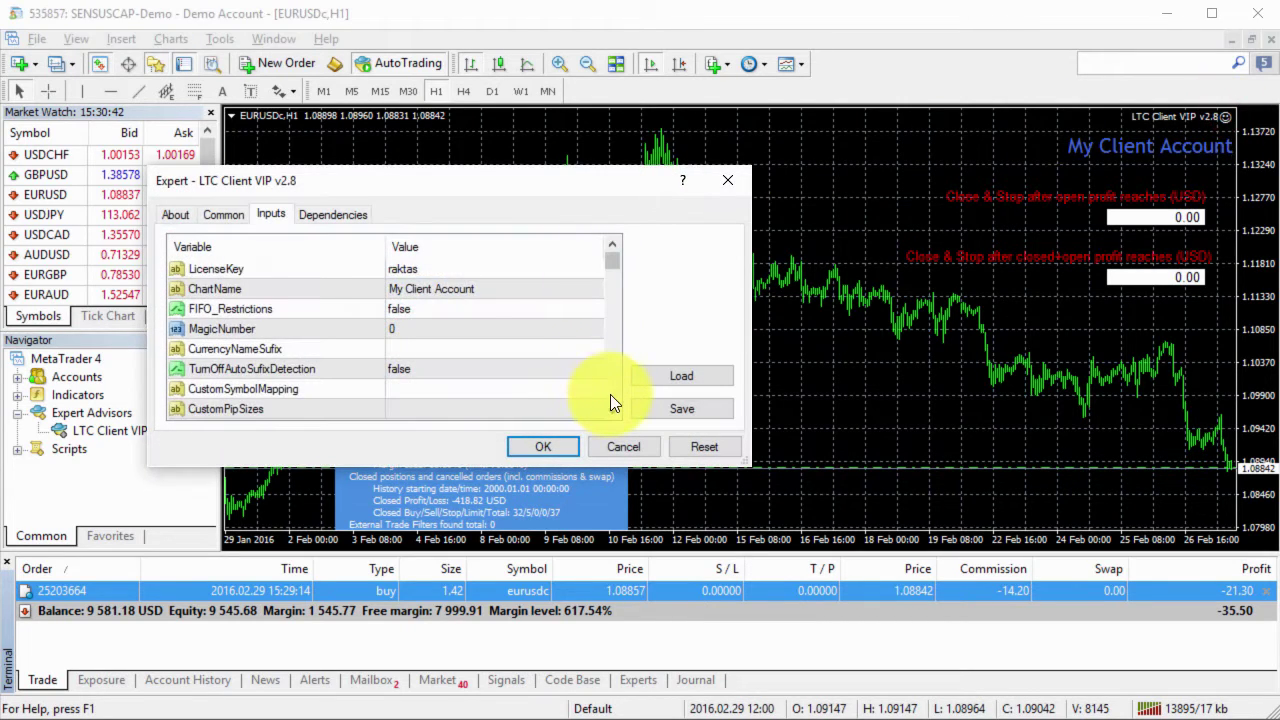
drag(610, 394, 611, 392)
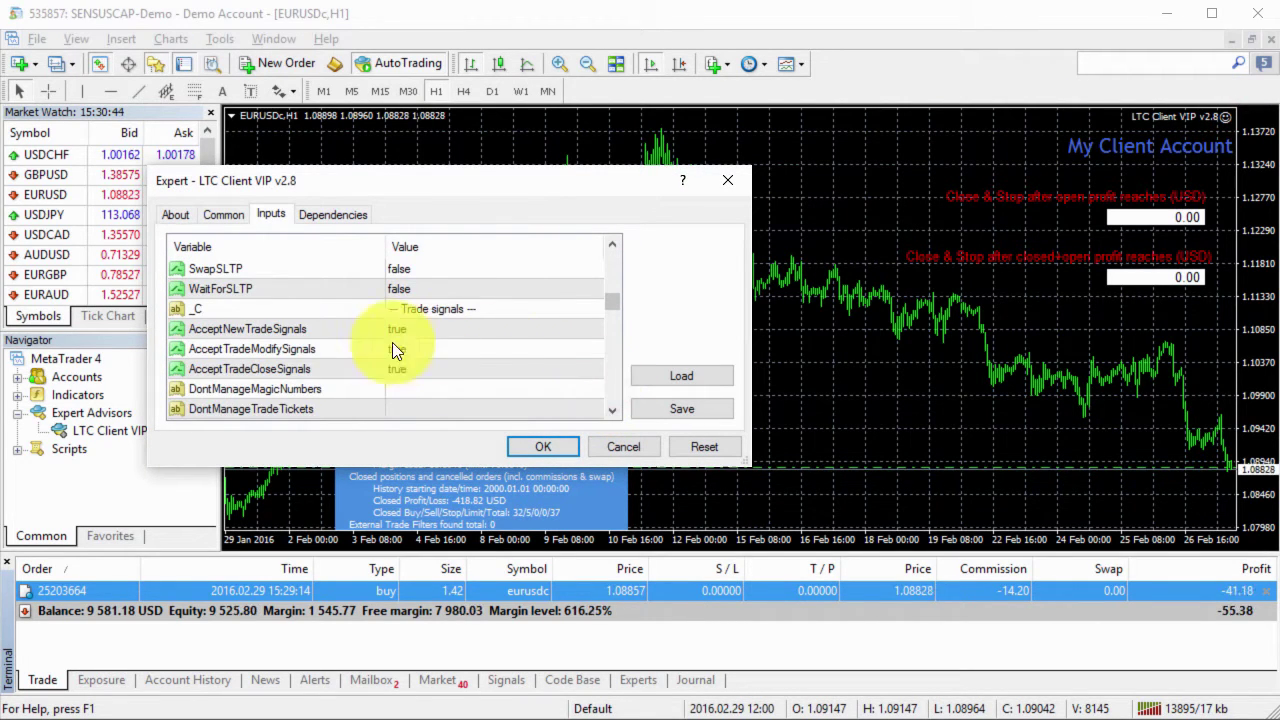
click(312, 349)
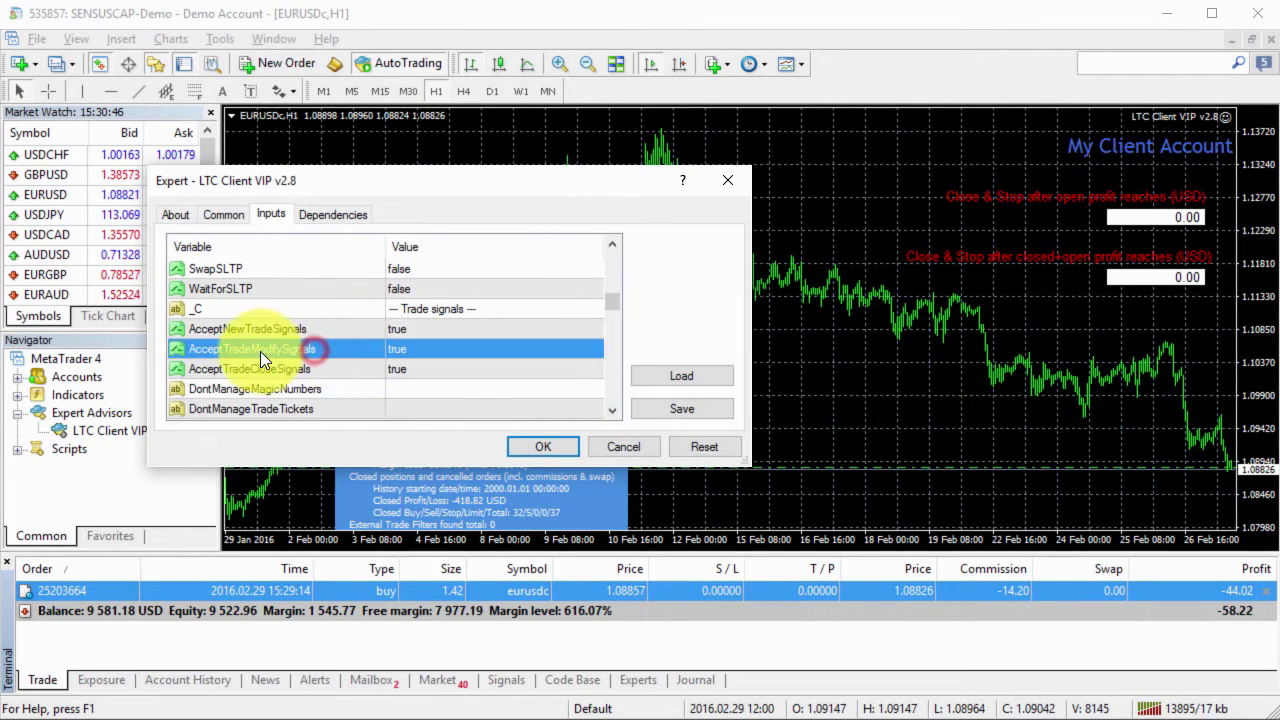
click(420, 348)
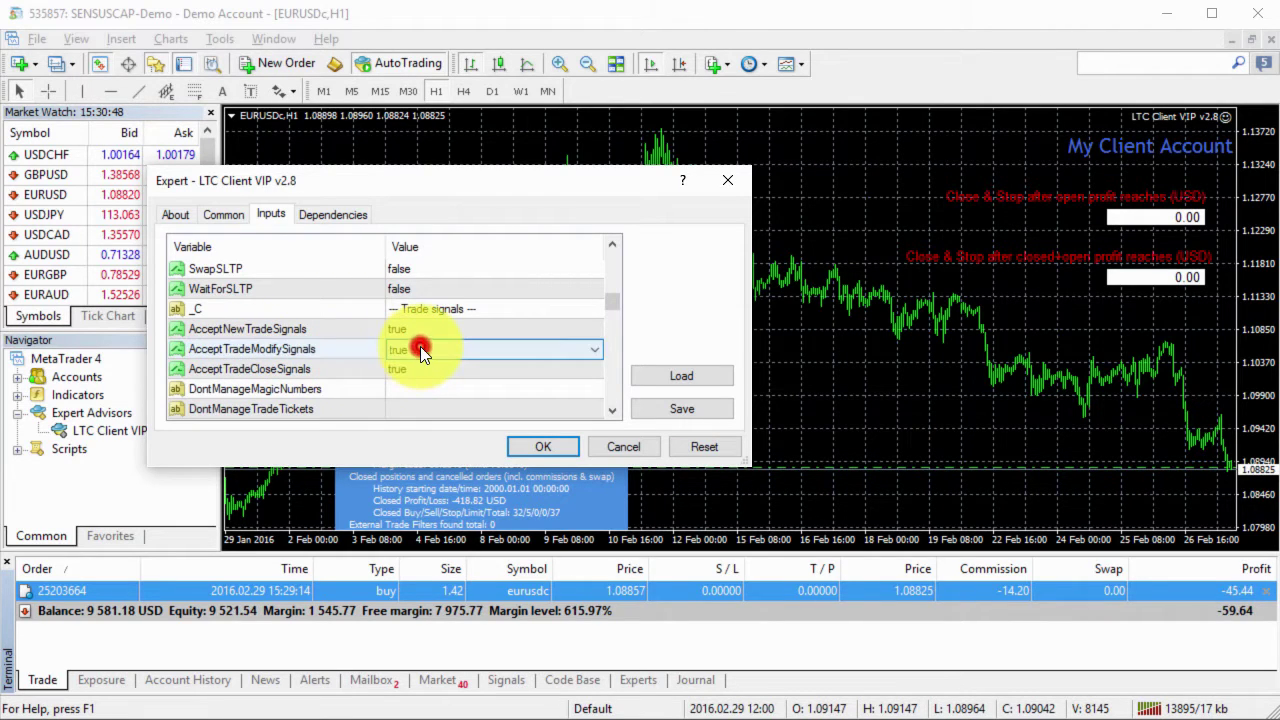
click(428, 349)
click(536, 446)
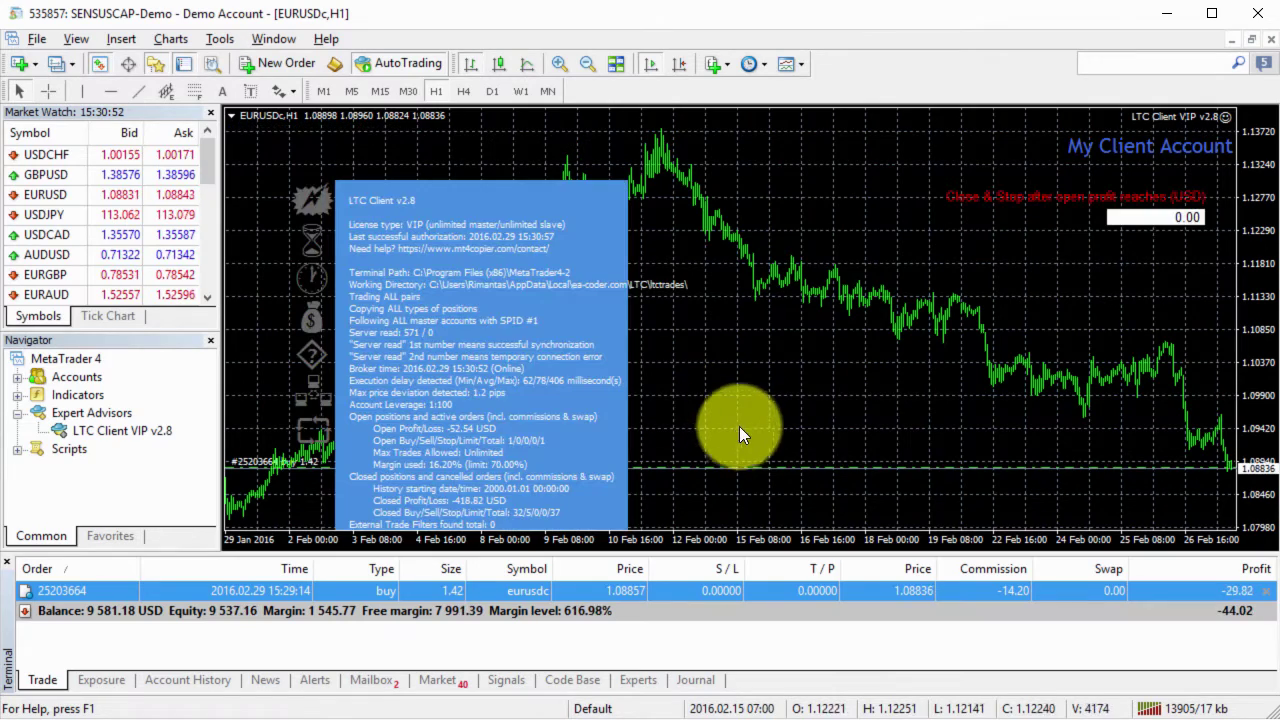
Step: Modify the client eurusdc buy to stop loss 1.08631 and take profit 1.09031 (200 points)
double_click(795, 594)
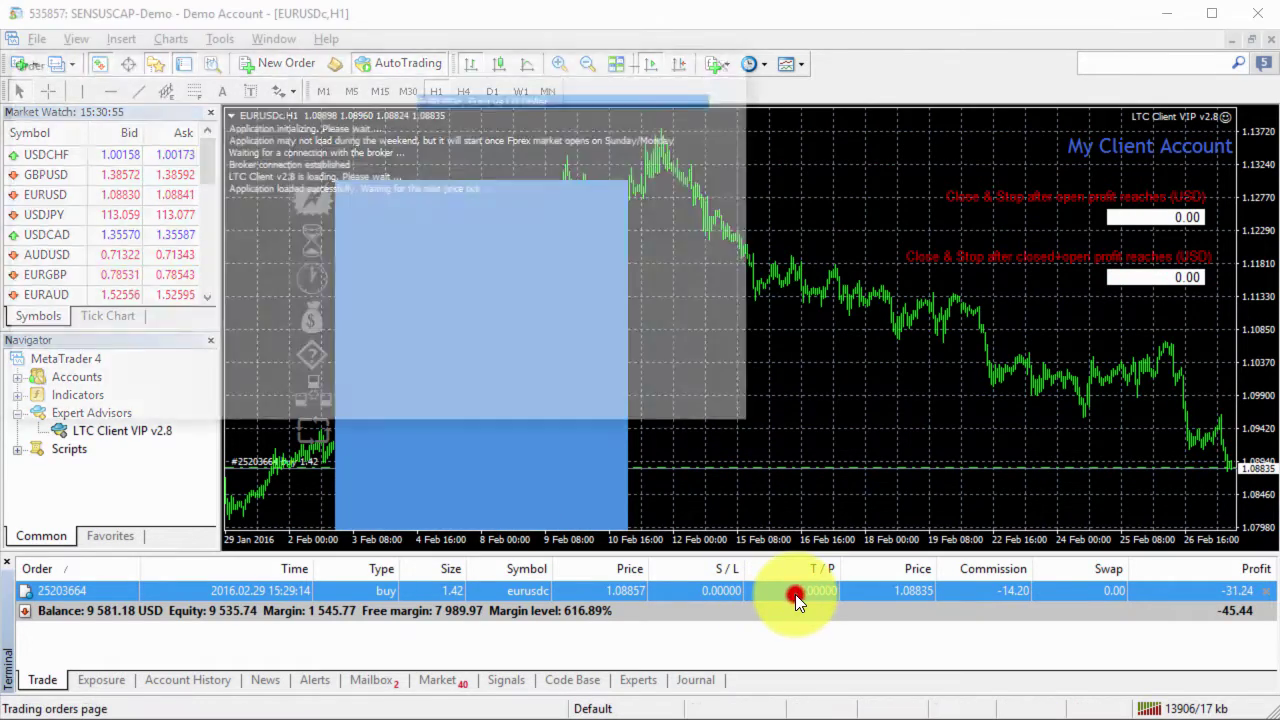
click(458, 286)
click(645, 287)
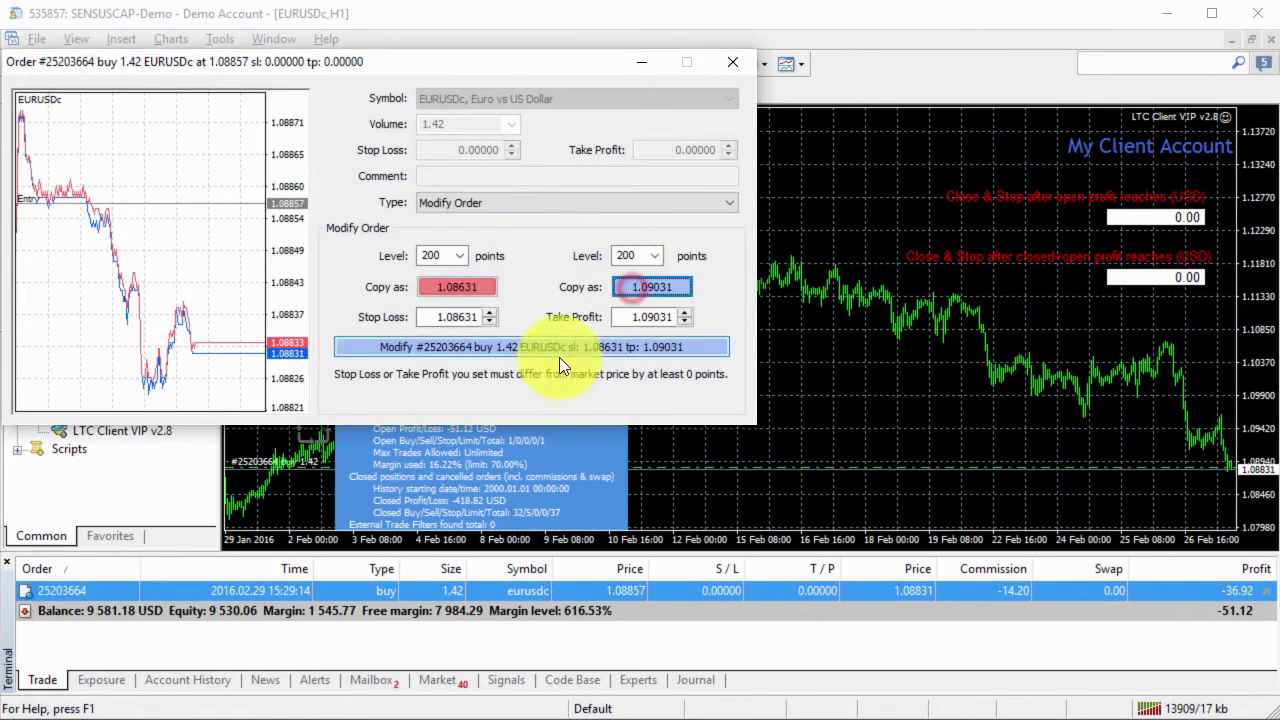
click(564, 350)
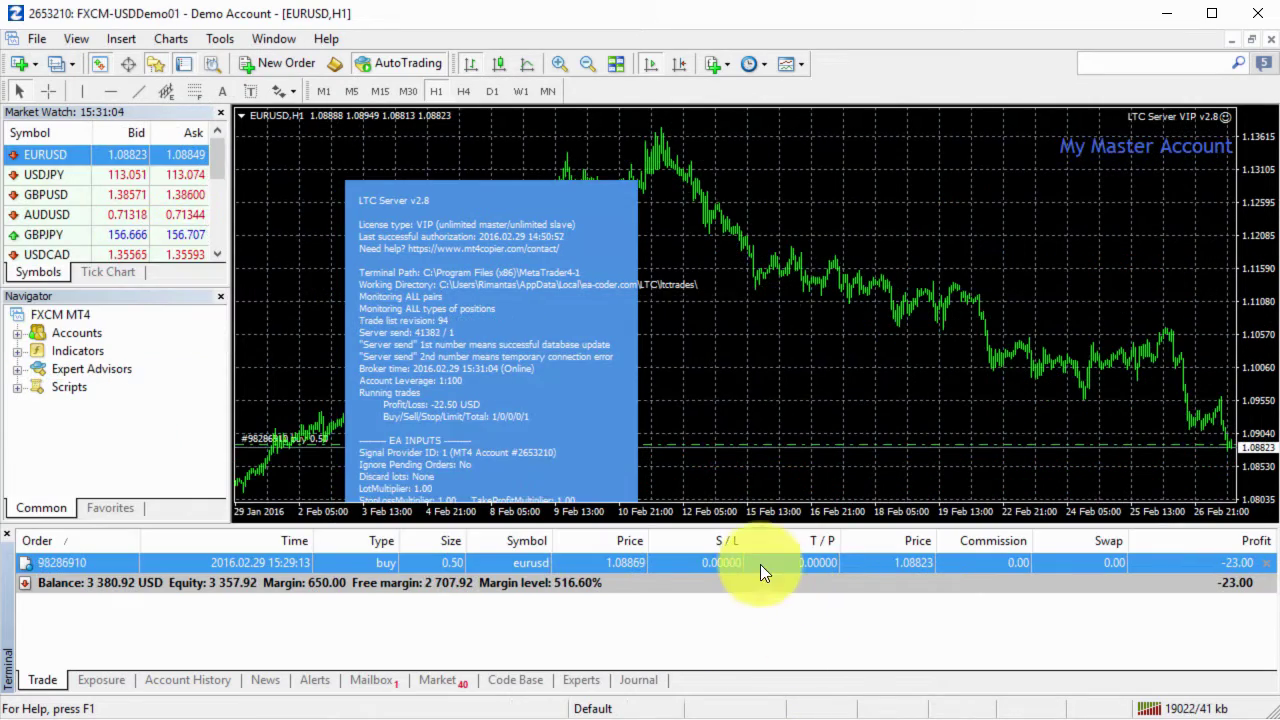
Step: Move the master order's S/L to 1.08714 and T/P to 1.08917; confirm the client order keeps 1.08631/1.09031
double_click(759, 561)
click(569, 362)
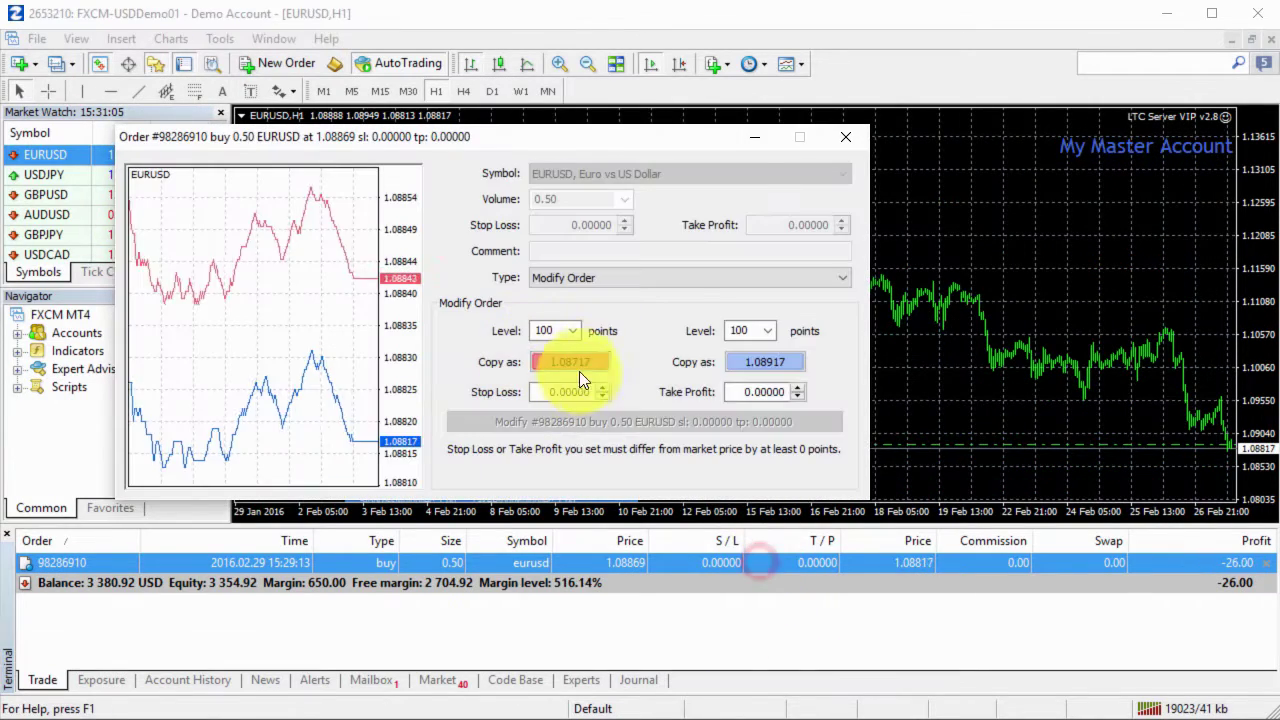
click(769, 367)
click(660, 421)
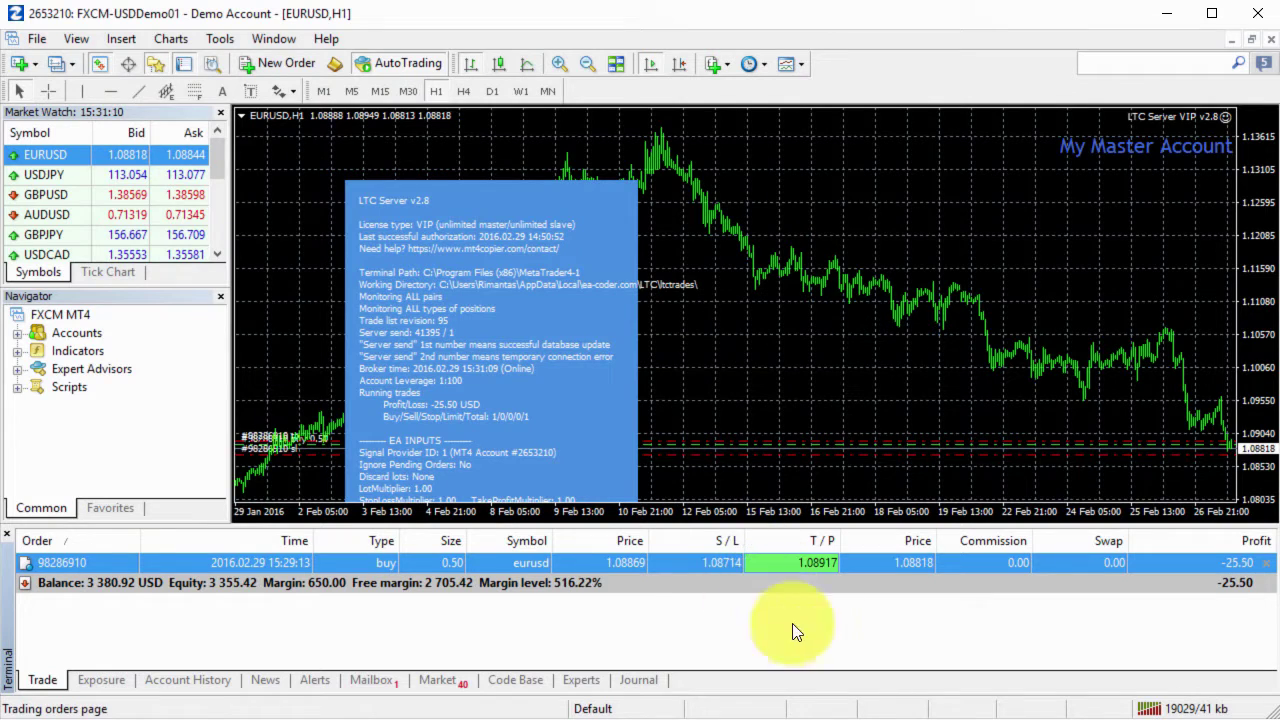
key(alt+Tab)
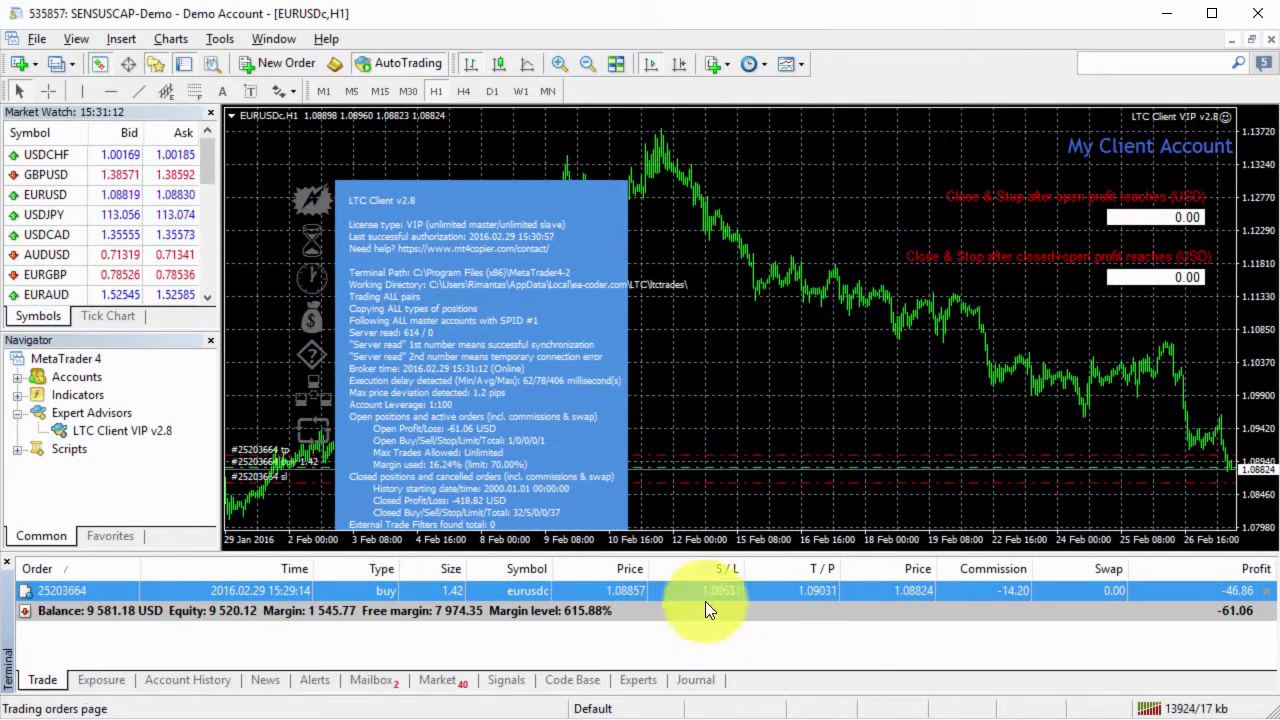
click(761, 610)
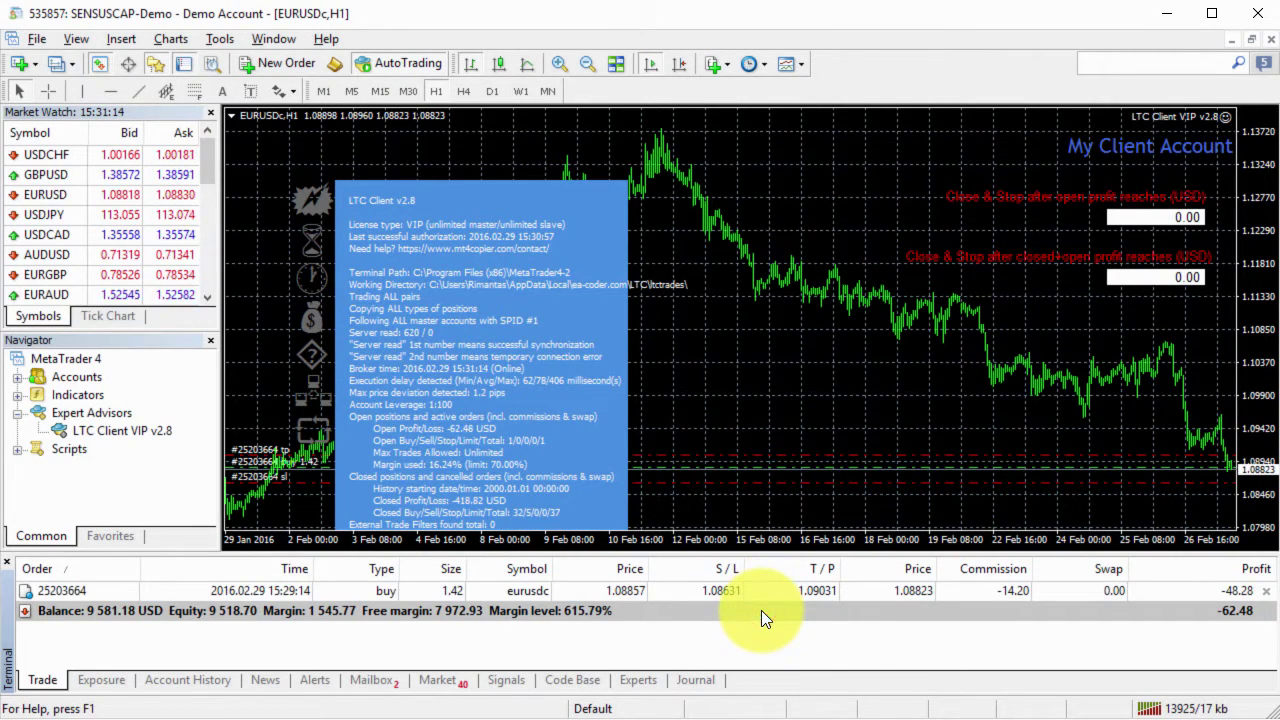